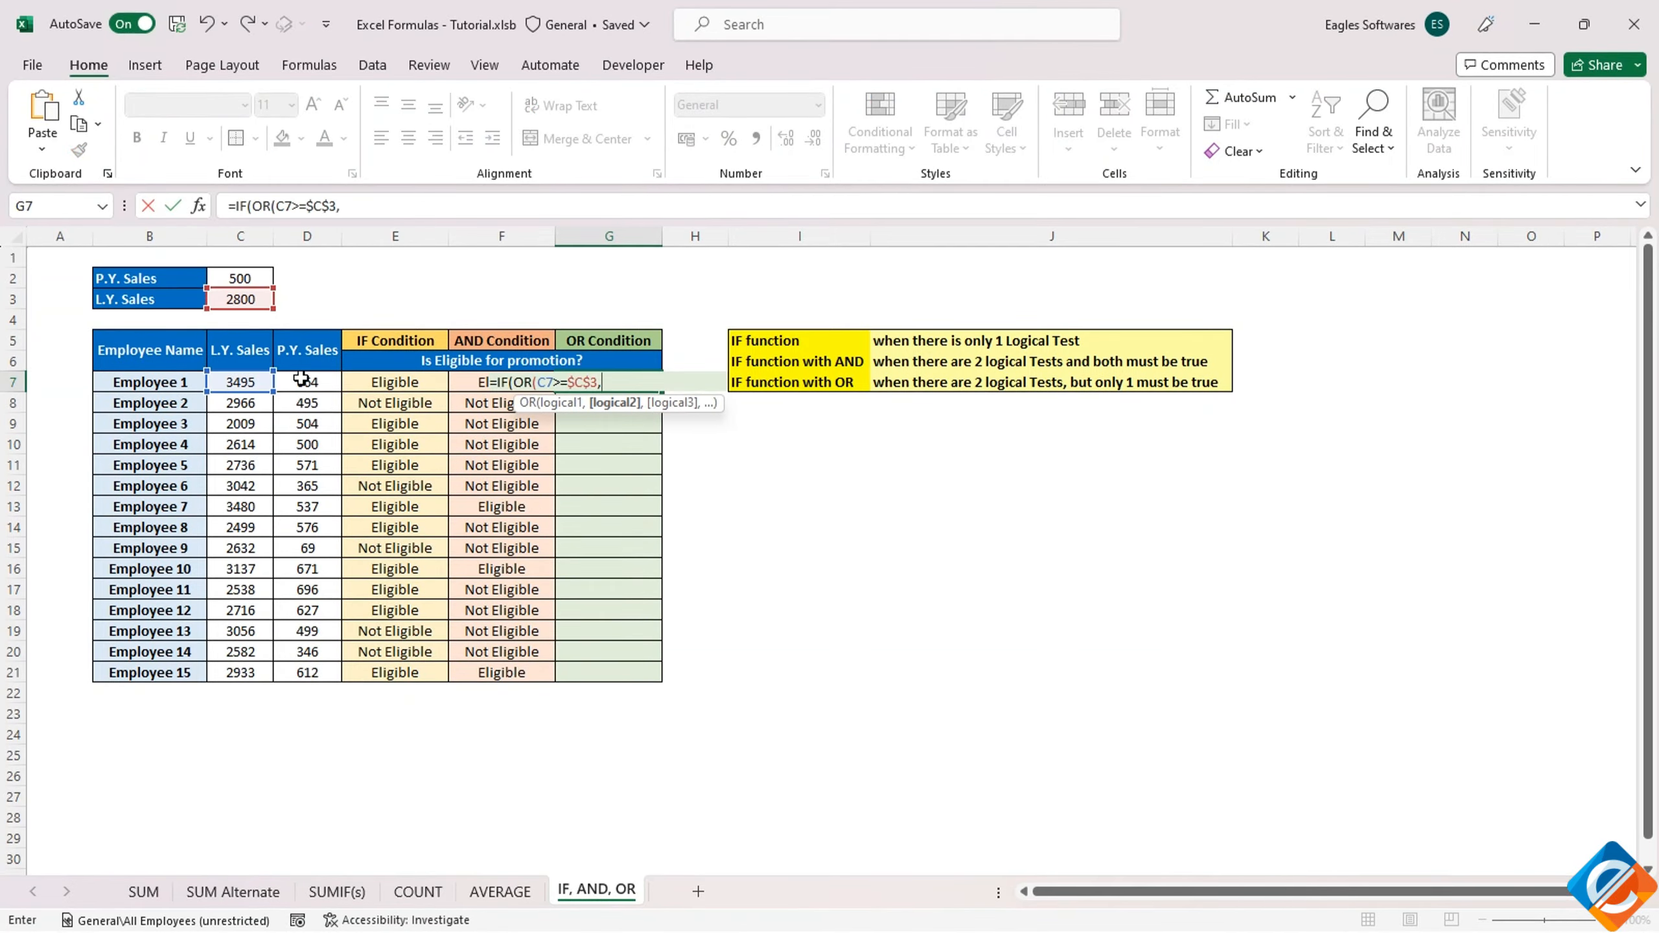
click(244, 413)
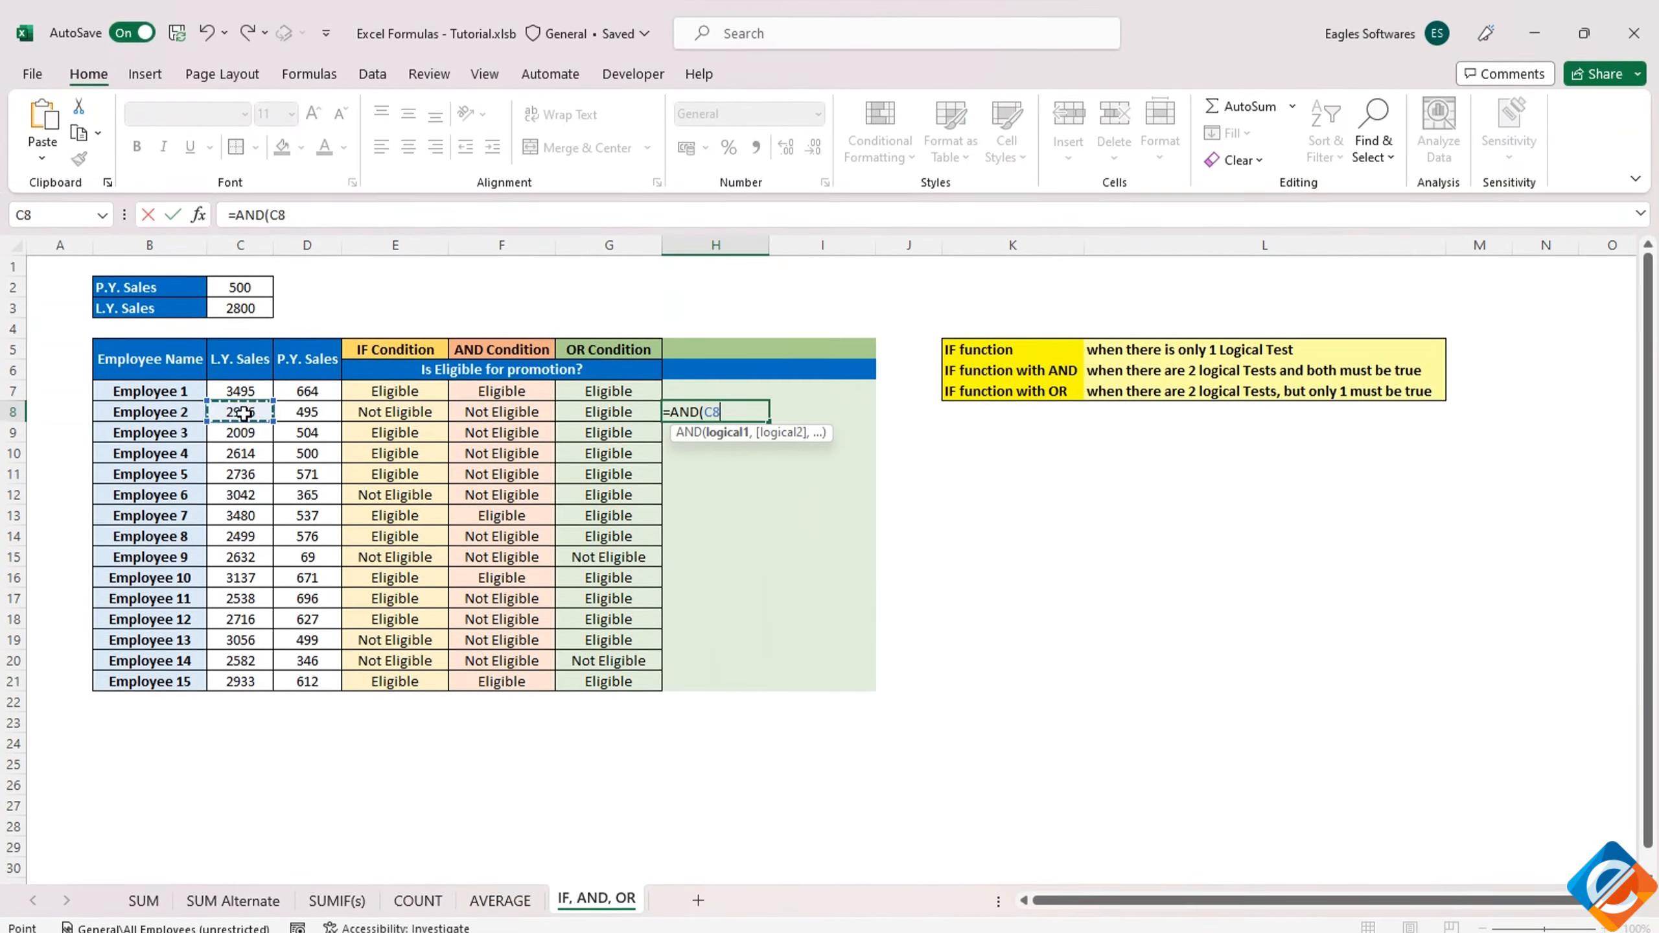
text(>=$C$3,D8>=$C$2))
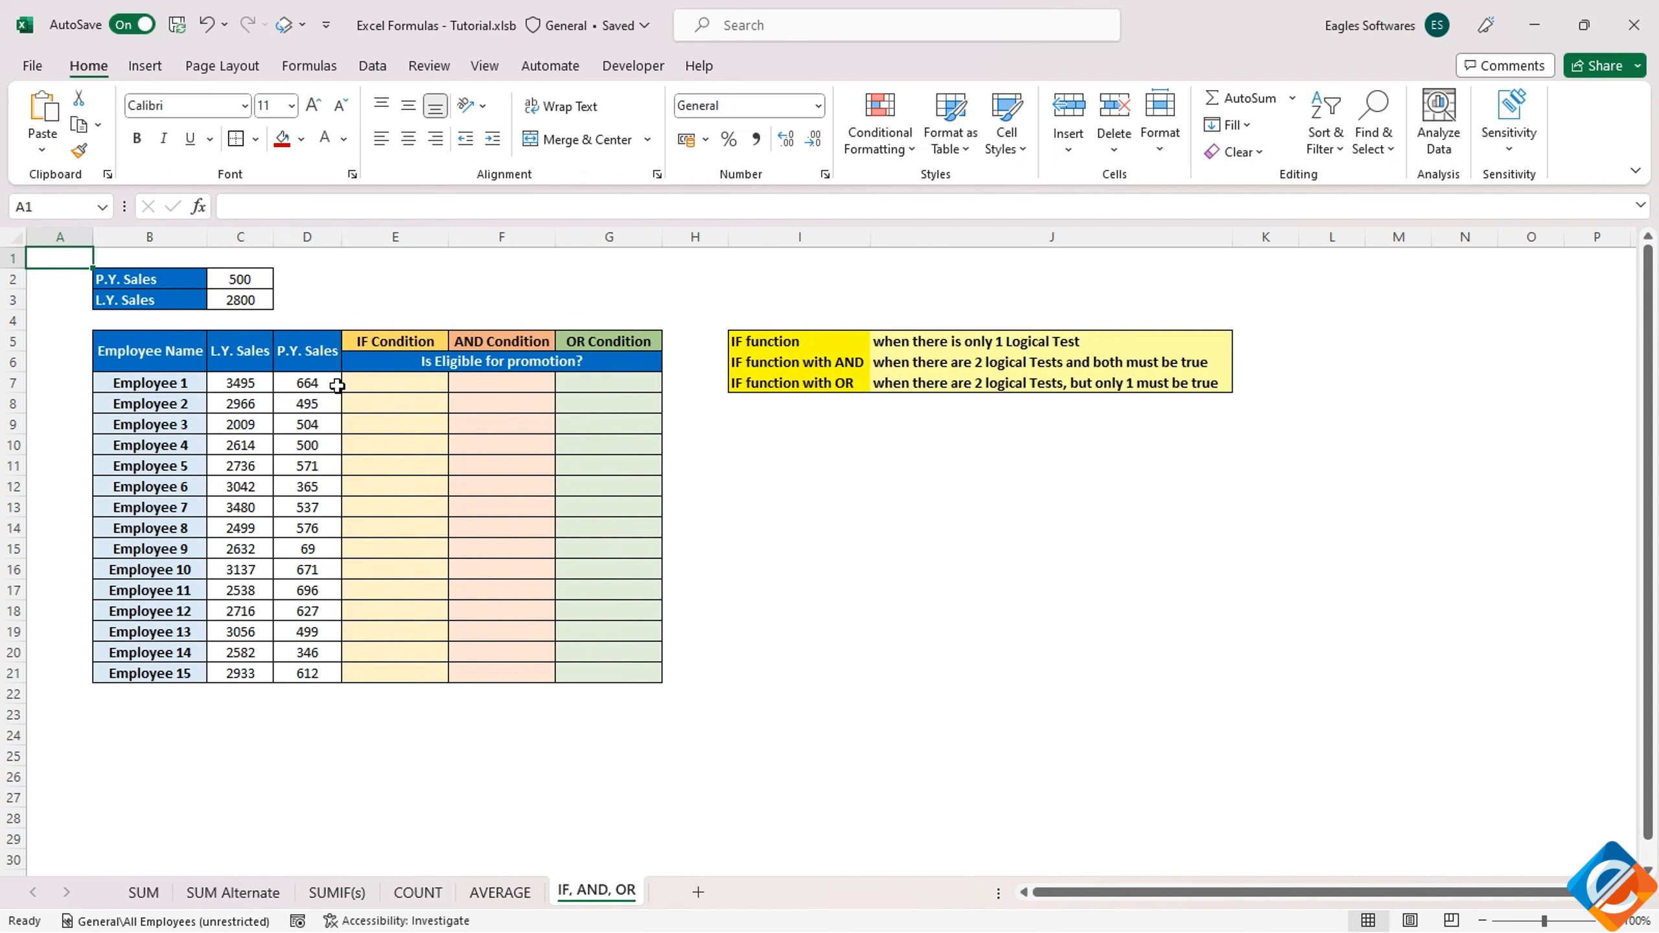
Start an IF formula in E7 that tests whether D7 is greater than or equal to the absolute reference $C$2
click(367, 385)
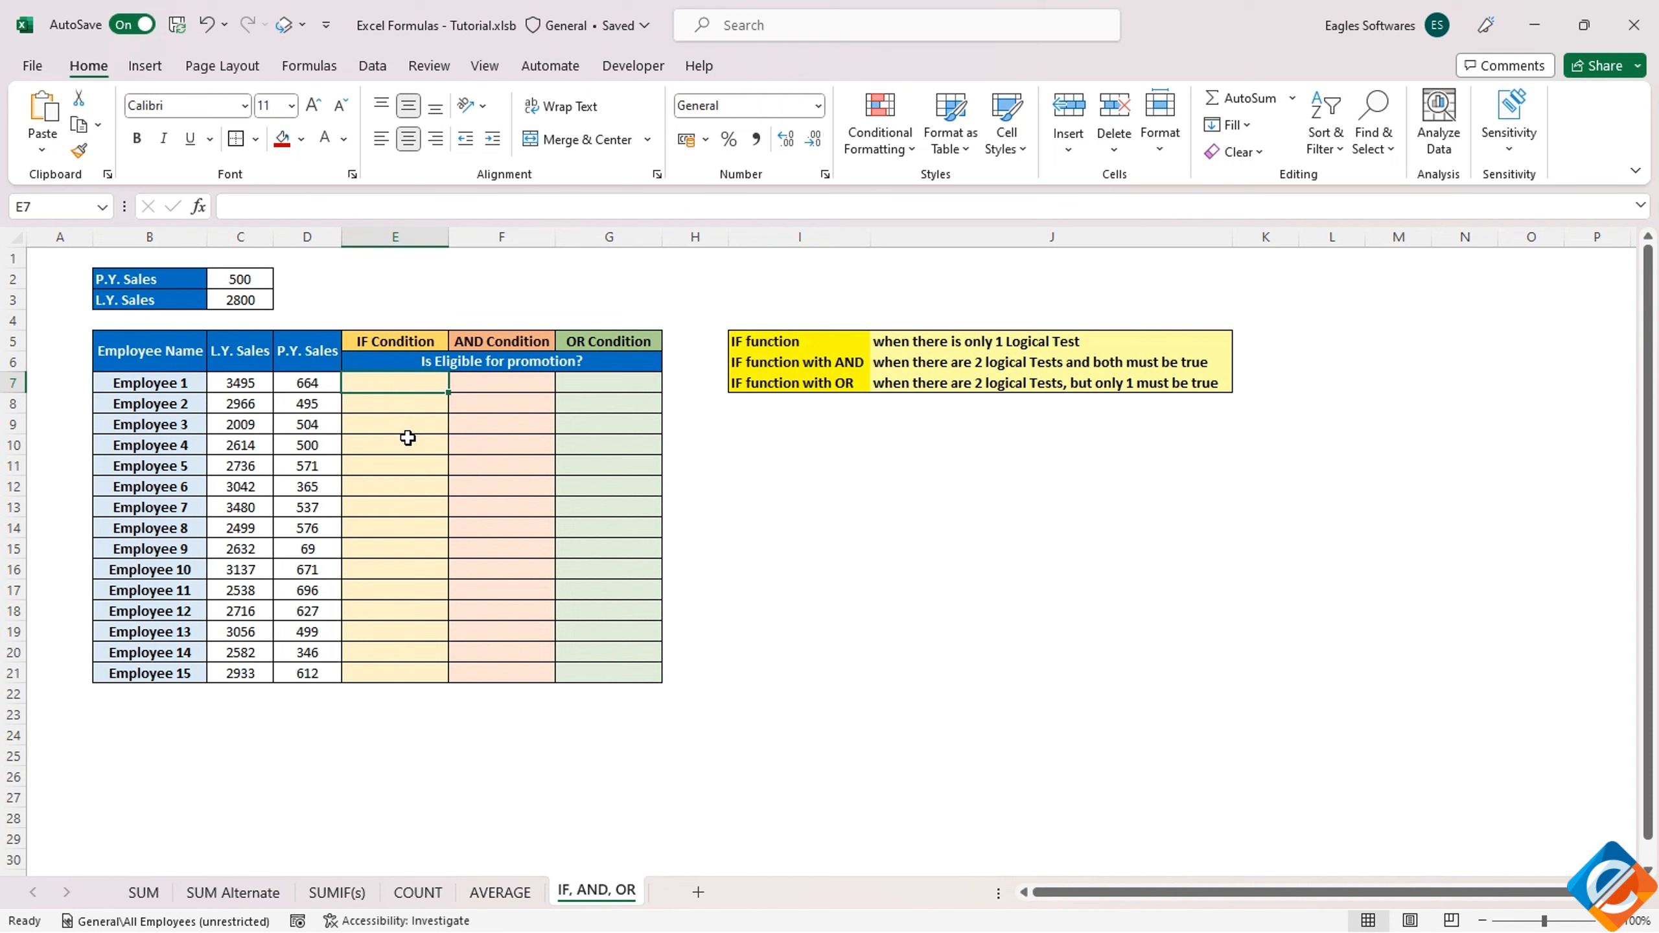
text(=IF()
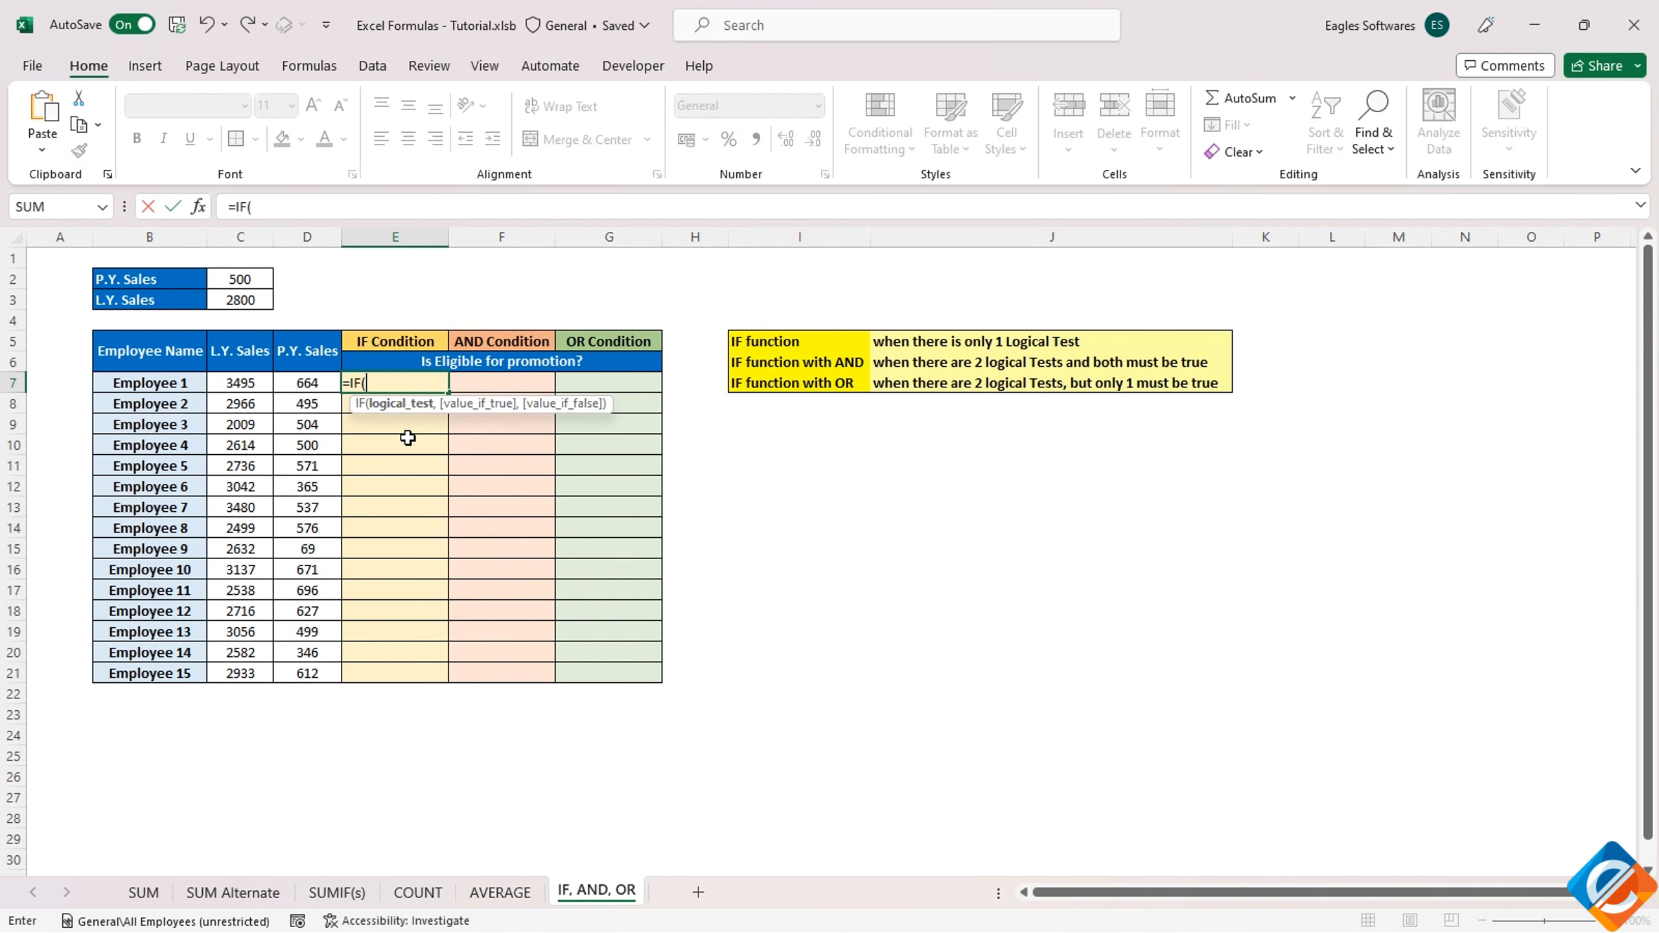
click(307, 382)
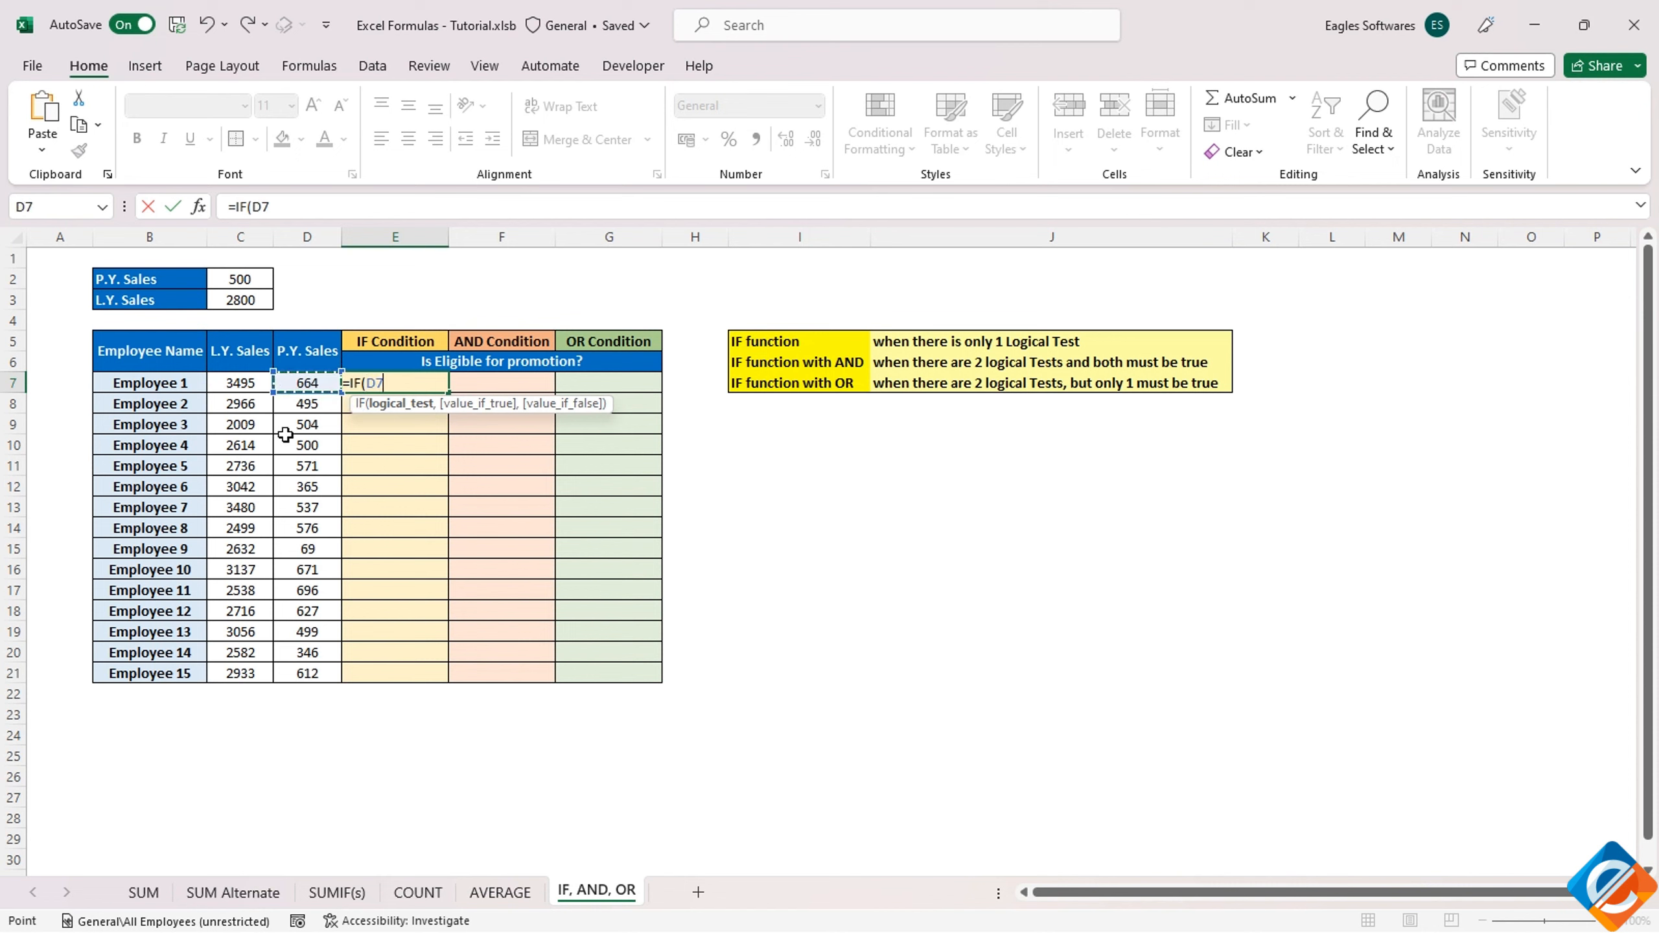
text(>=)
click(247, 281)
key(F4)
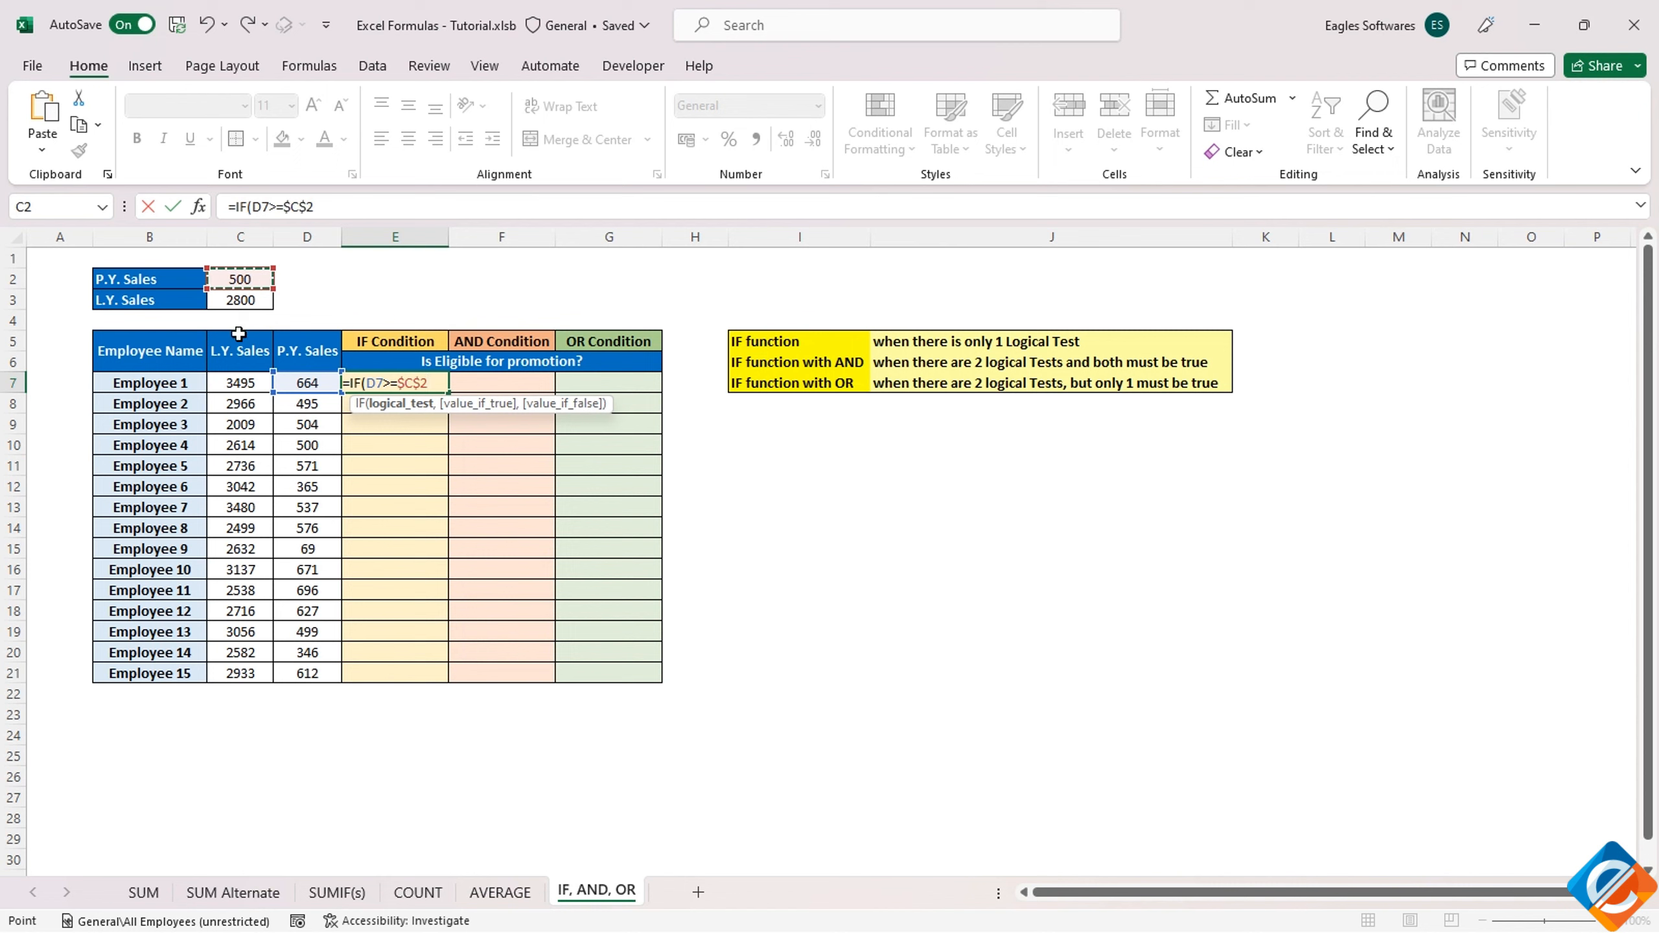
Complete the E7 formula to return "Eligible" if true and "Not Eligible" if false, and fill it down to Employee 15
text(,"E)
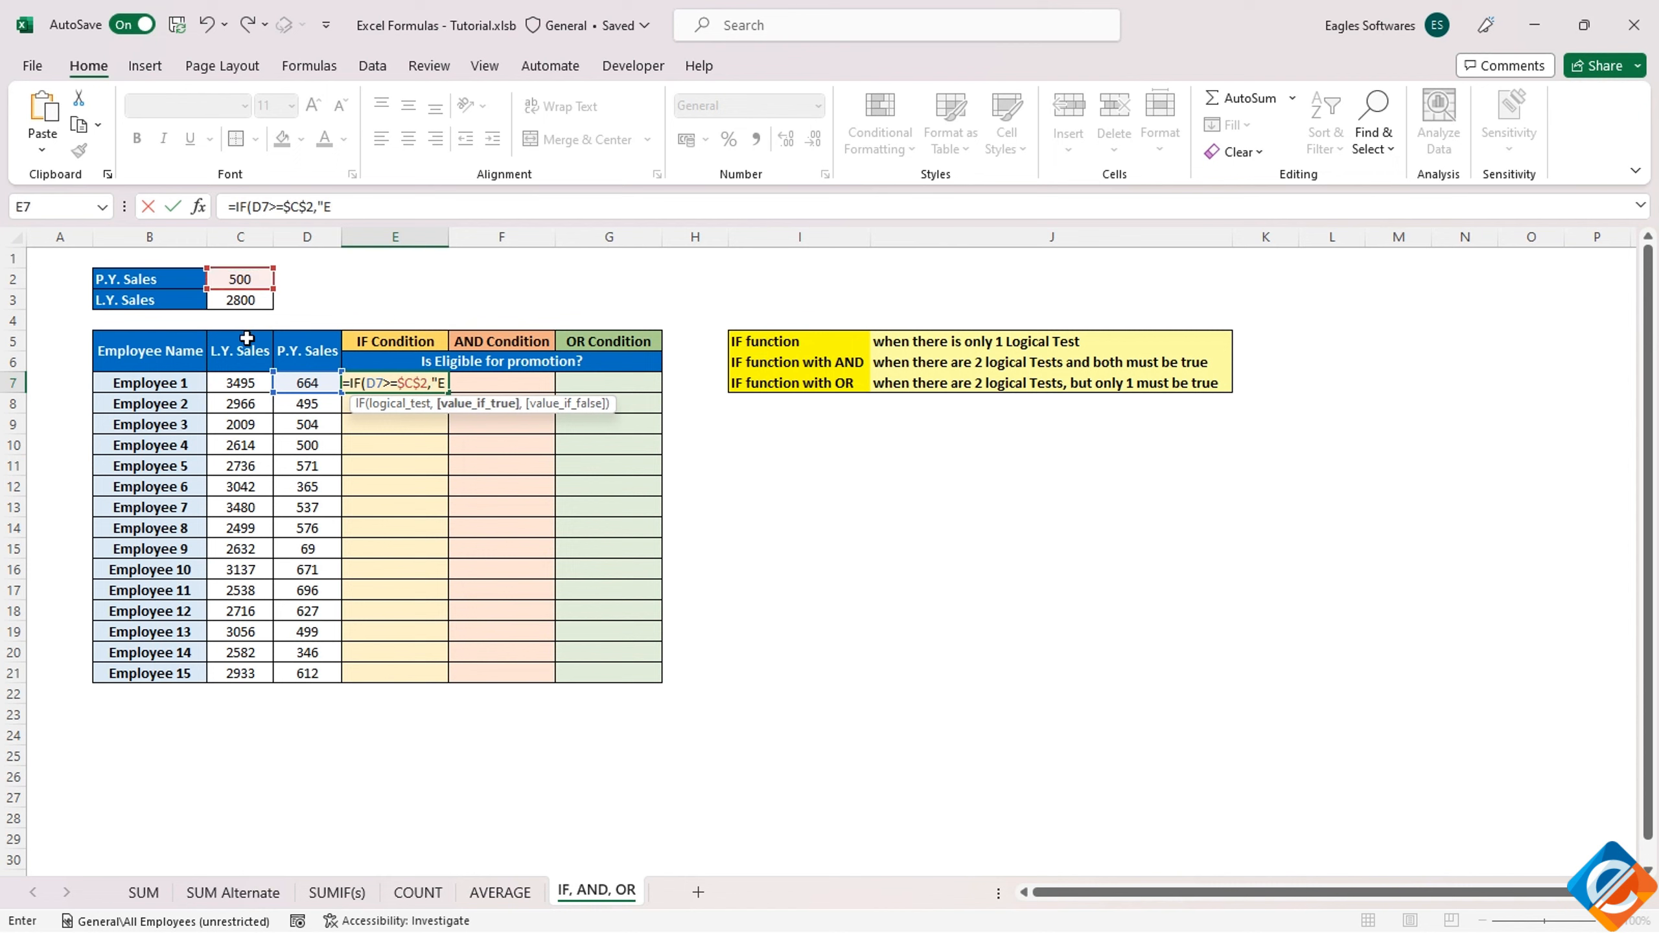
text(ligible")
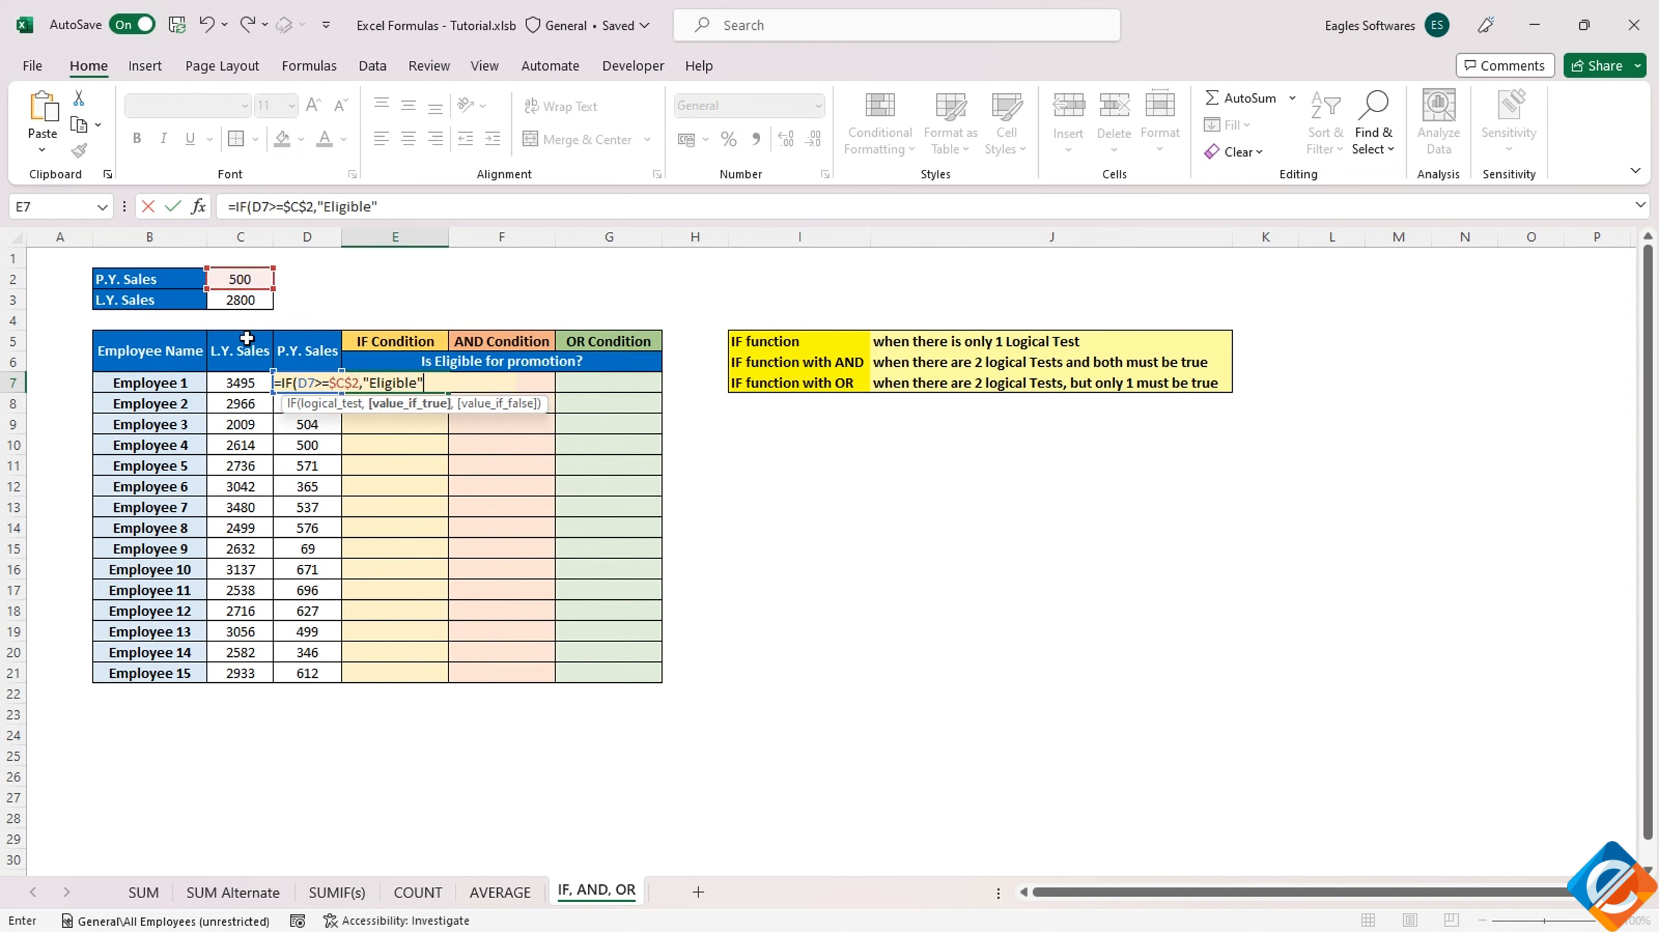
text(,"Not Elig)
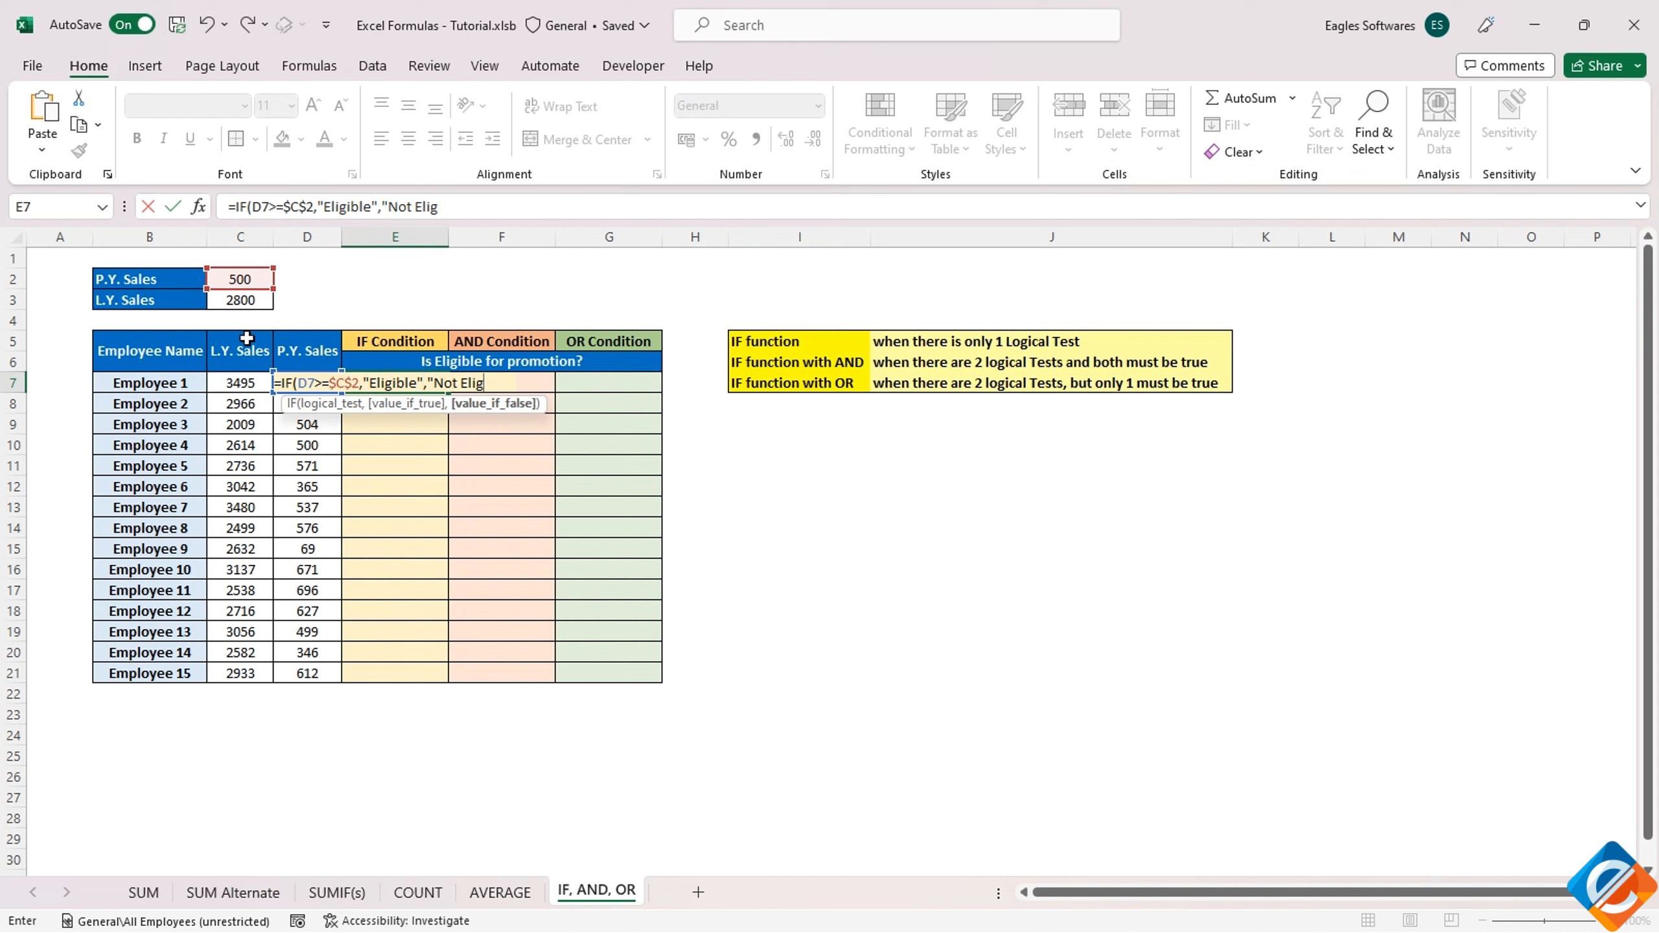
text(ible"))
key(ctrl+Return)
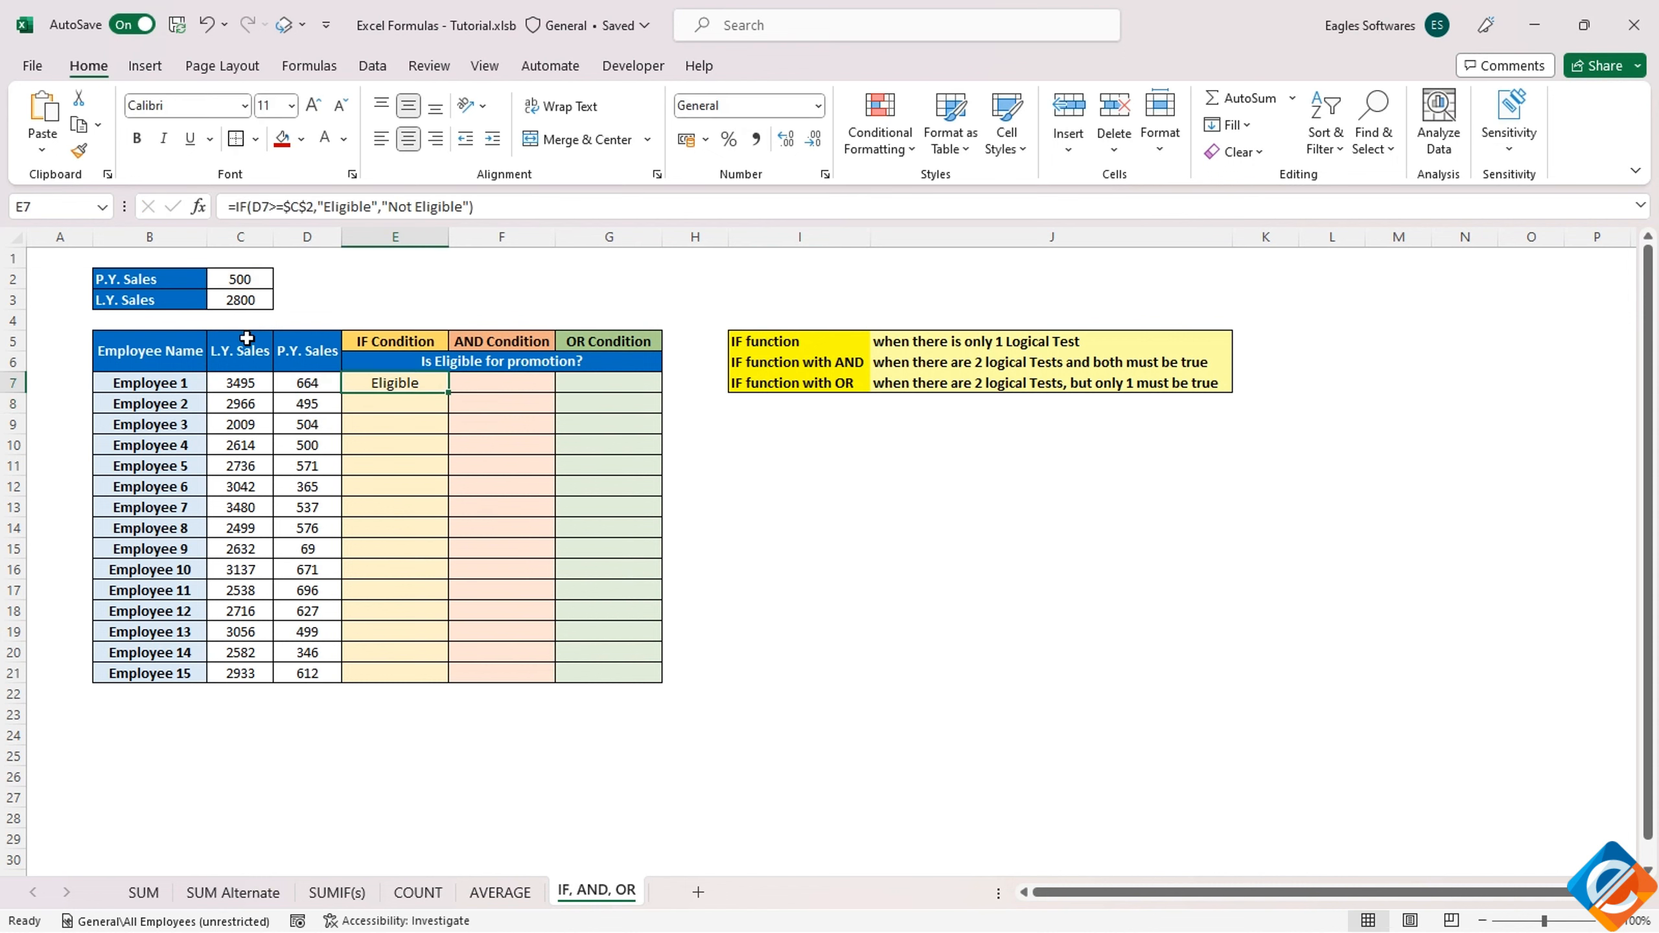
double_click(448, 393)
Set the P.Y. Sales threshold in C2 to 501 and check Employee 4's IF Condition result
click(241, 279)
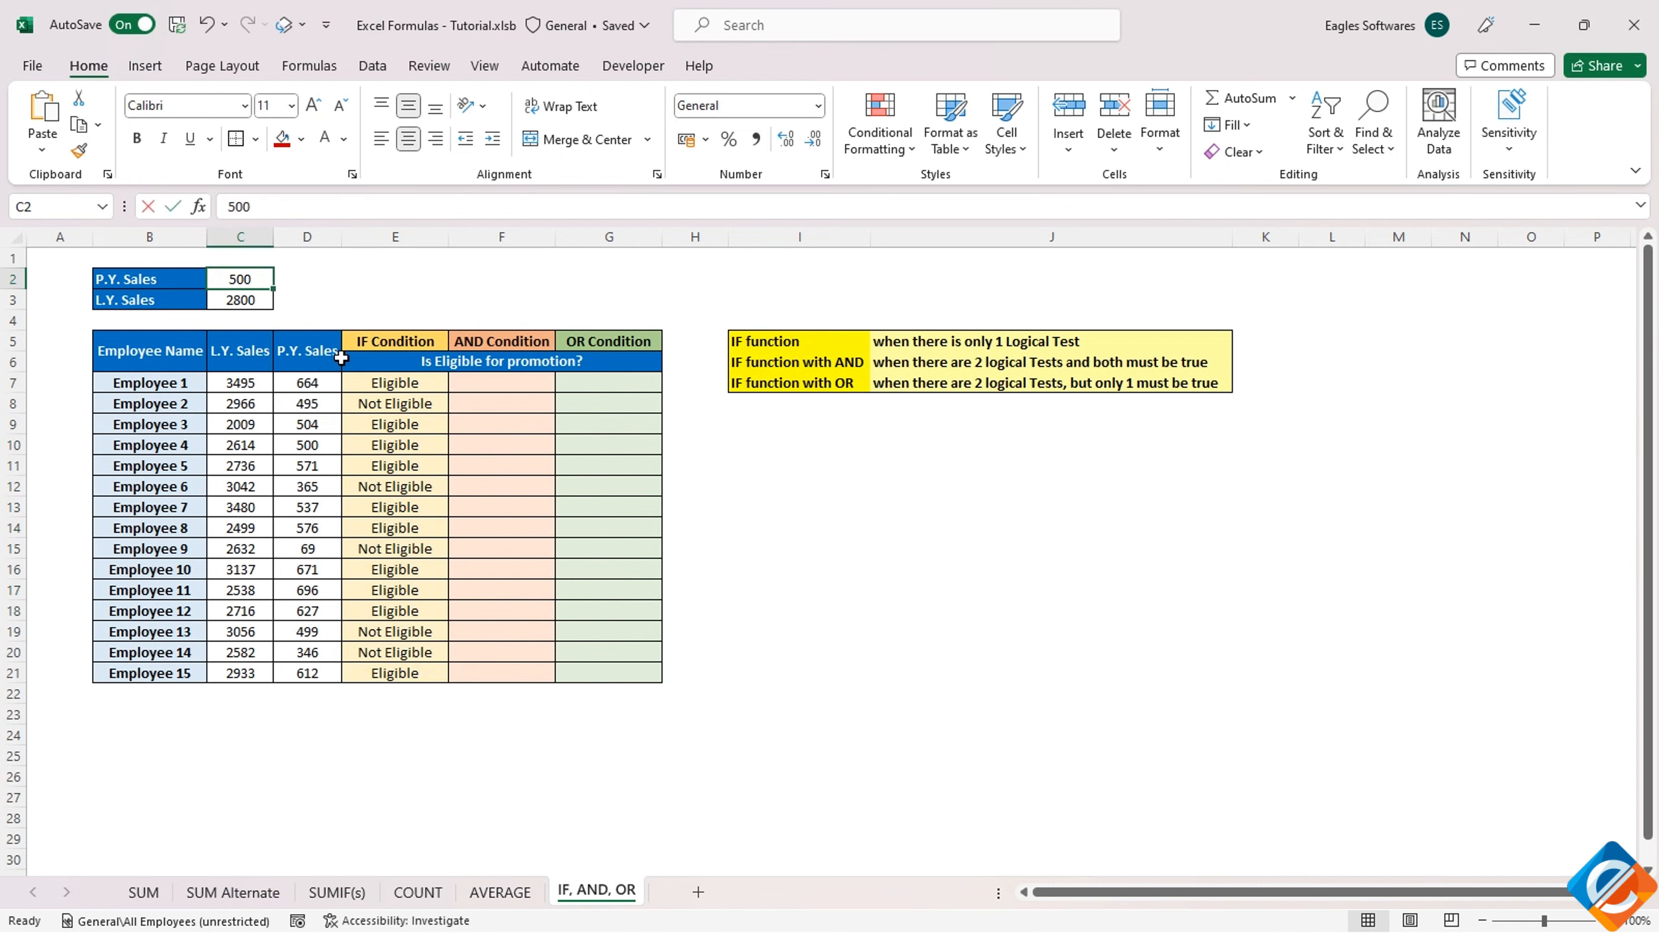
text(501)
key(Return)
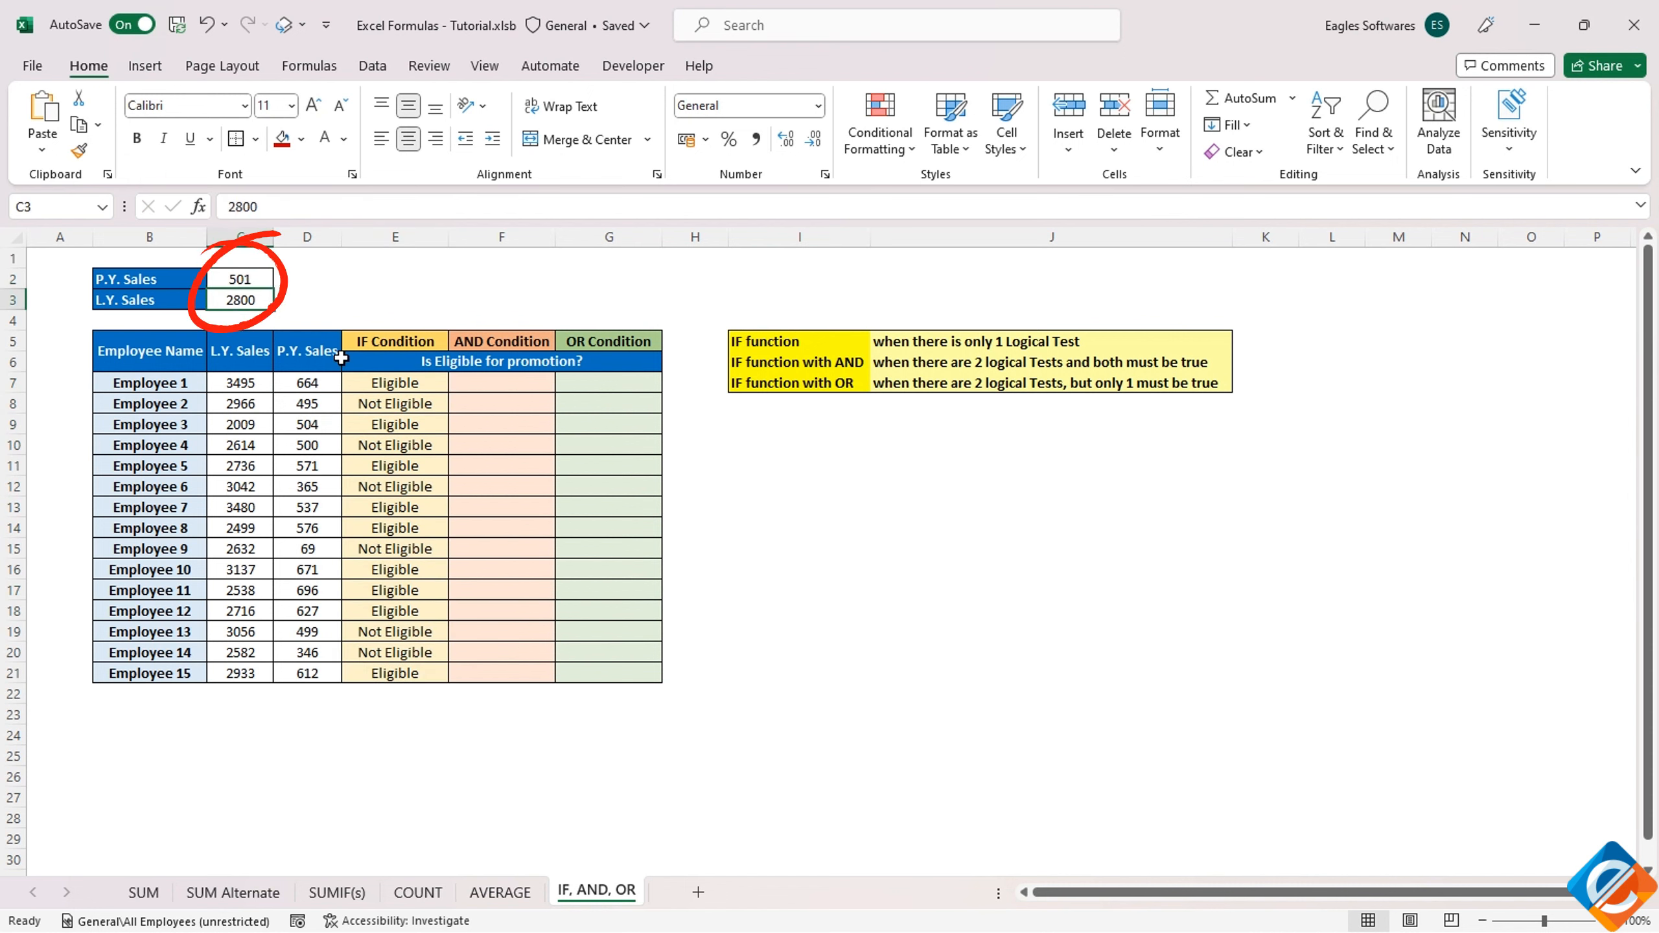
click(324, 445)
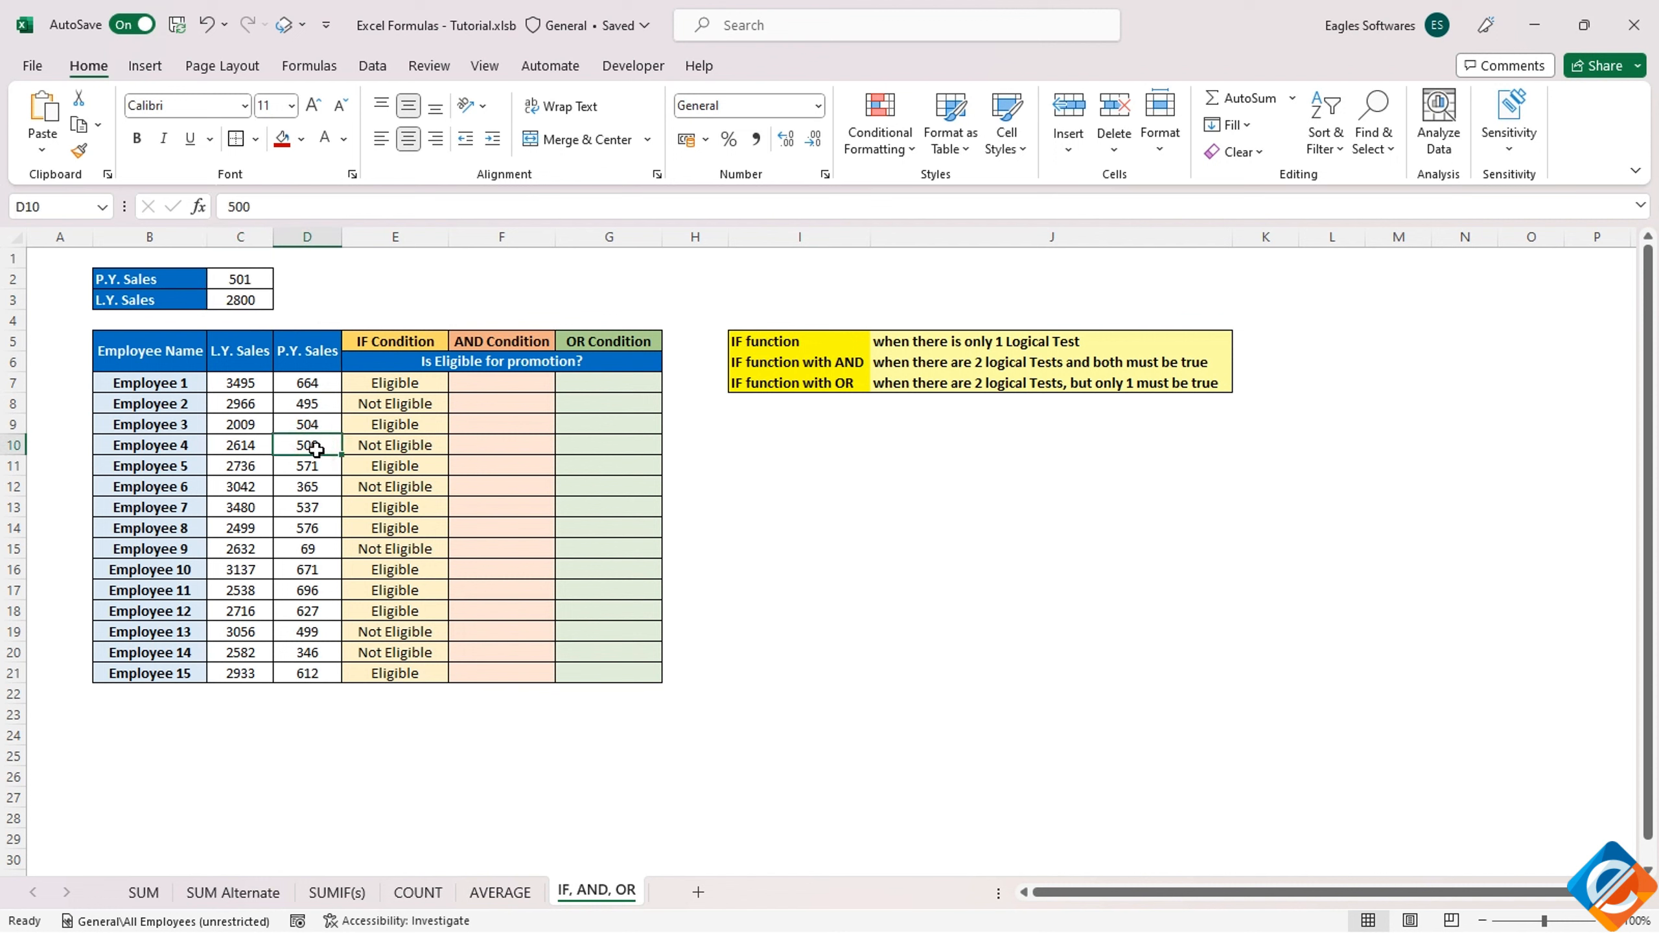
click(363, 450)
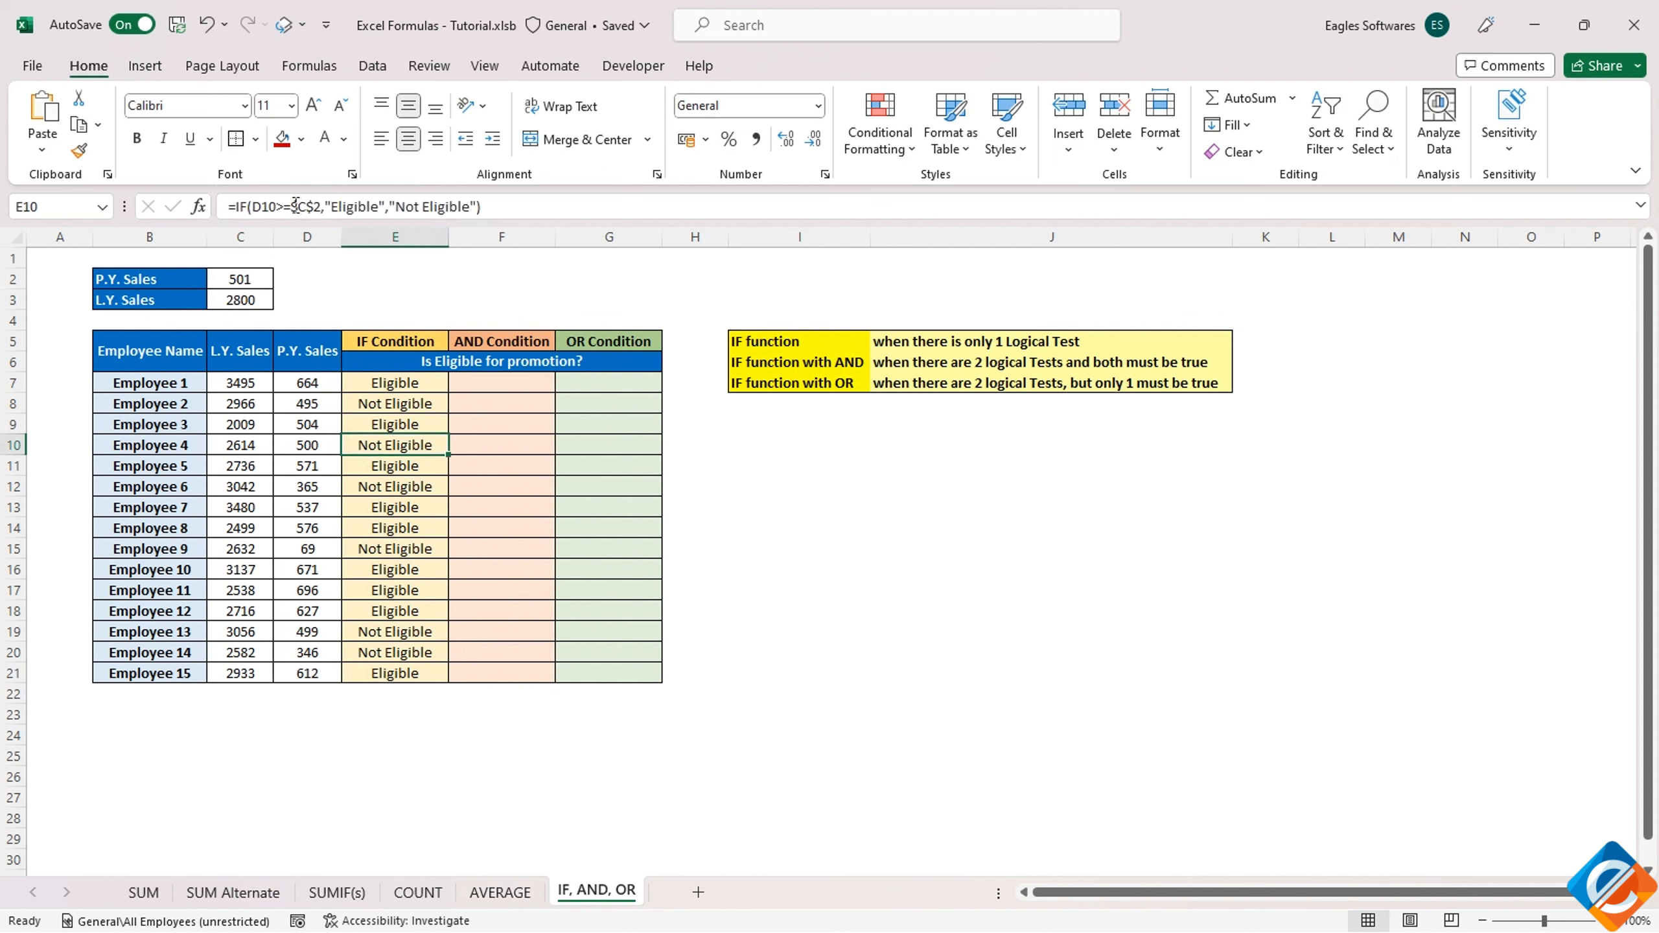
Set the P.Y. Sales threshold in C2 back to 500
click(246, 278)
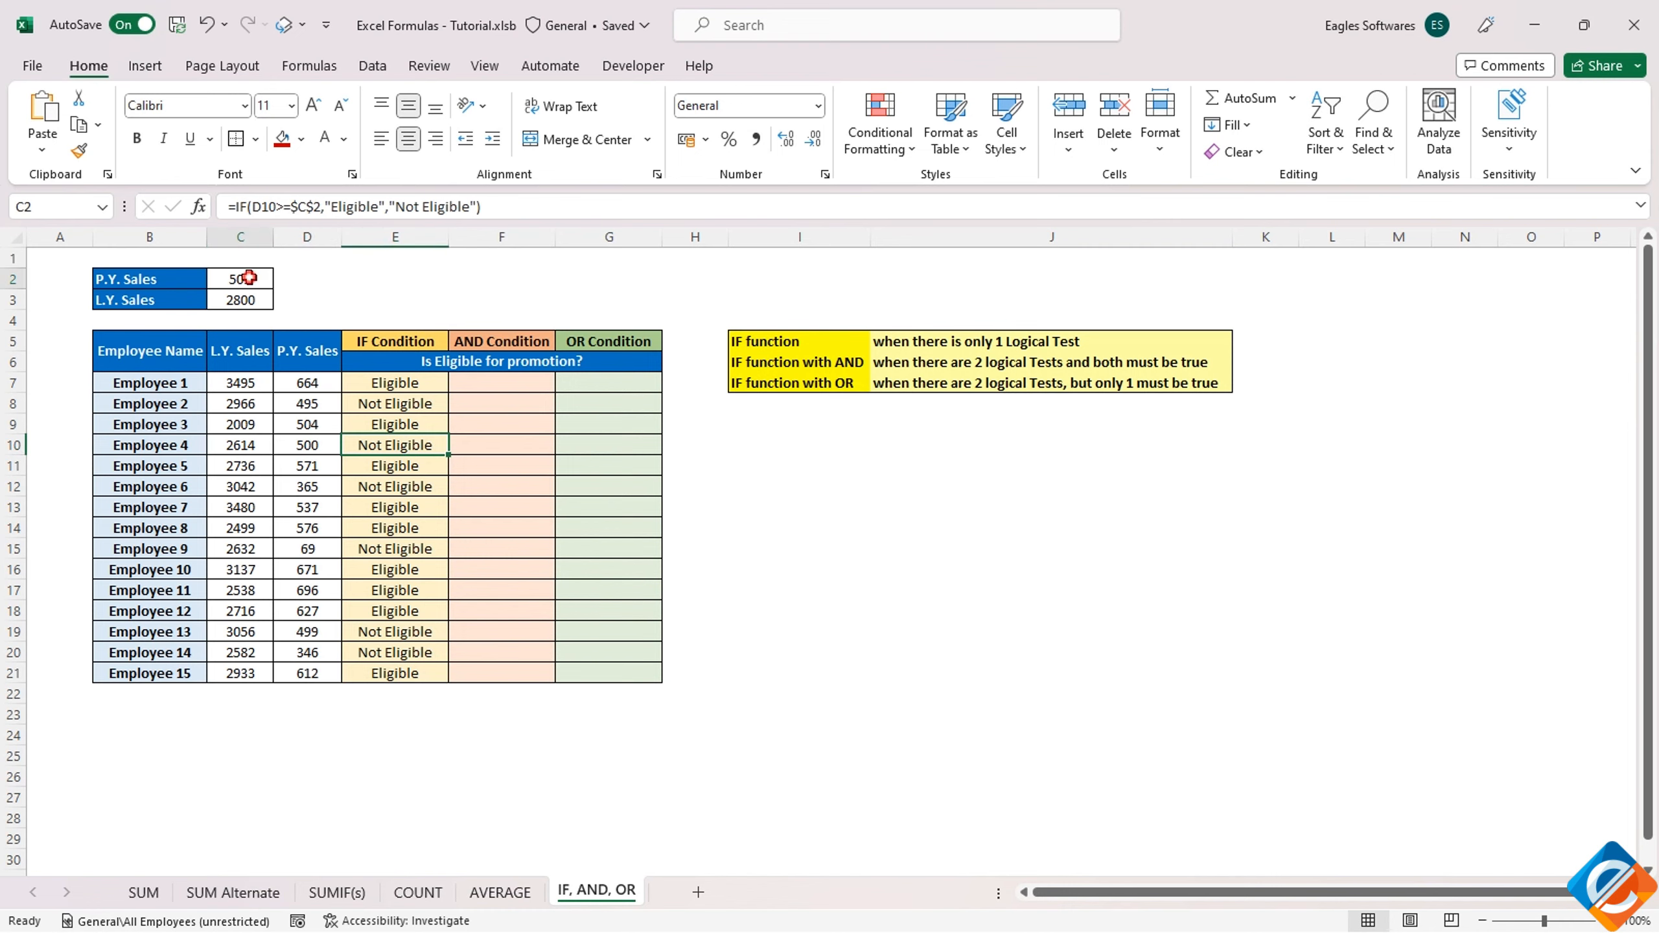
text(500)
key(Return)
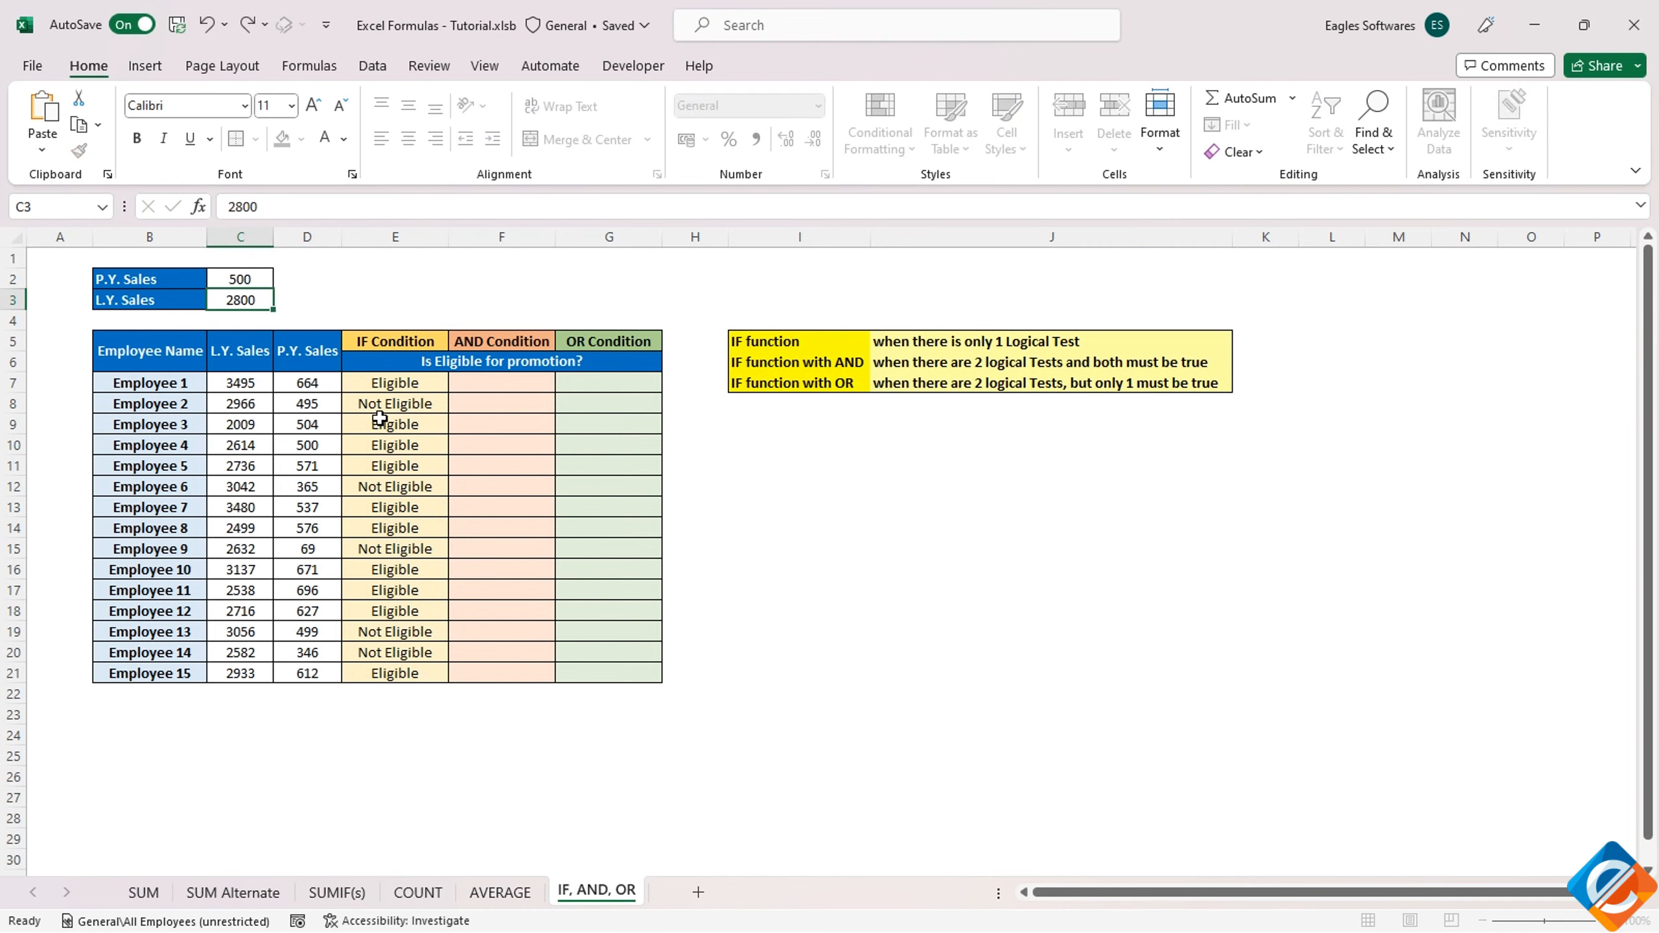
Start an IF formula in F7 with a nested AND whose first condition is C7>=$C$3
click(487, 379)
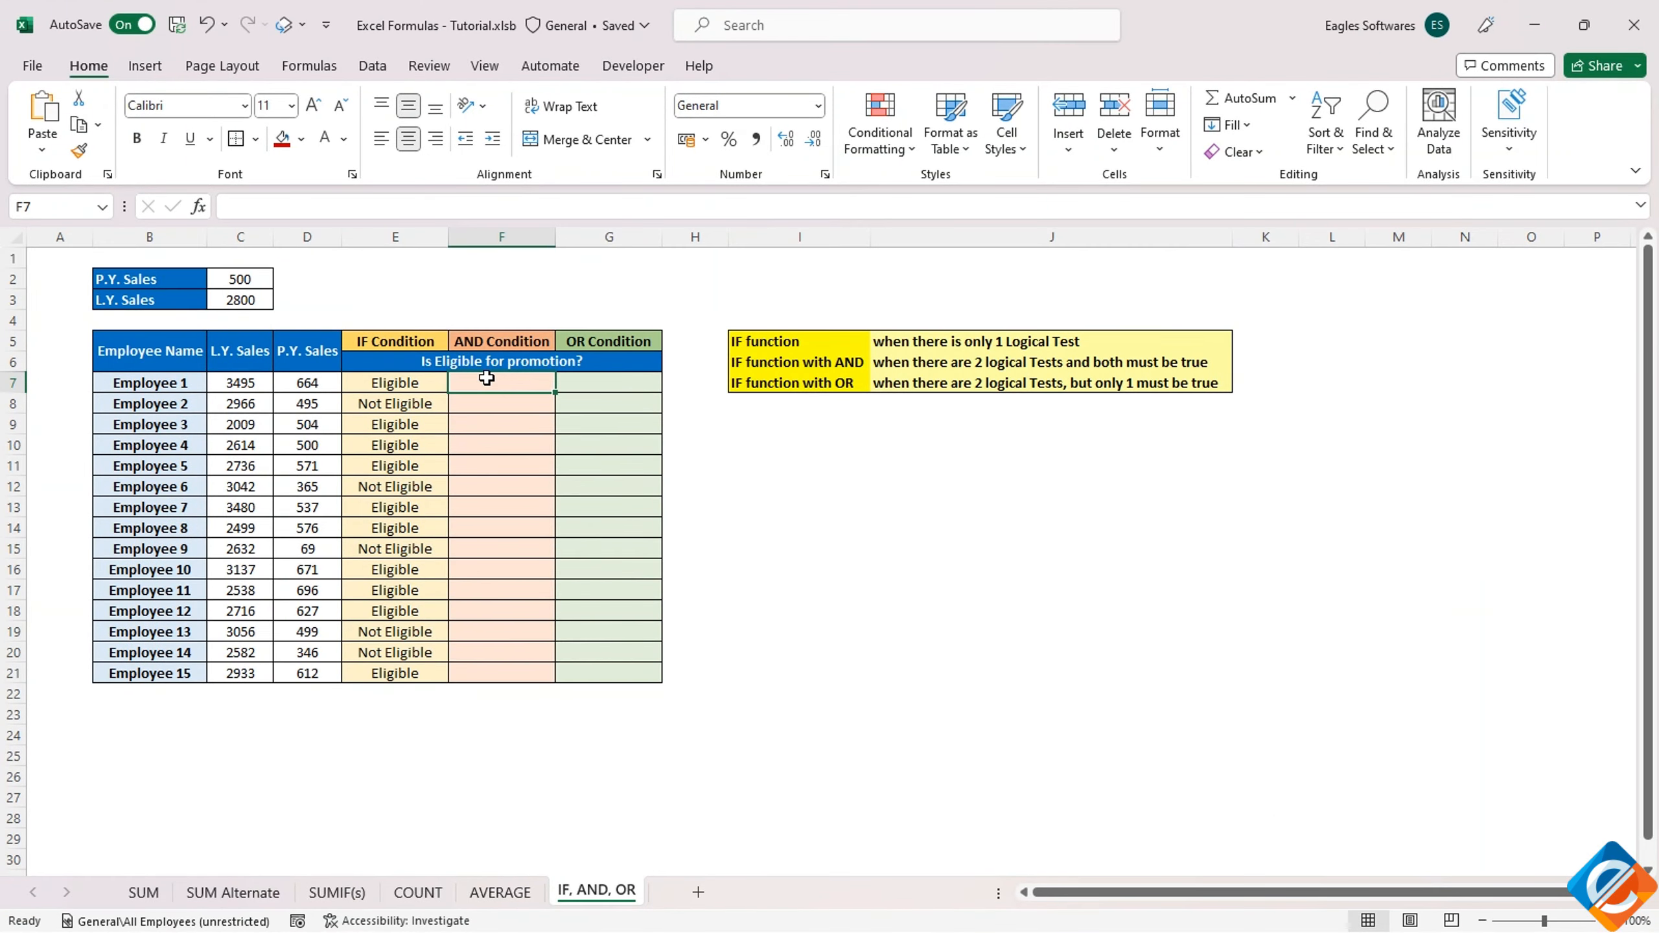
click(478, 341)
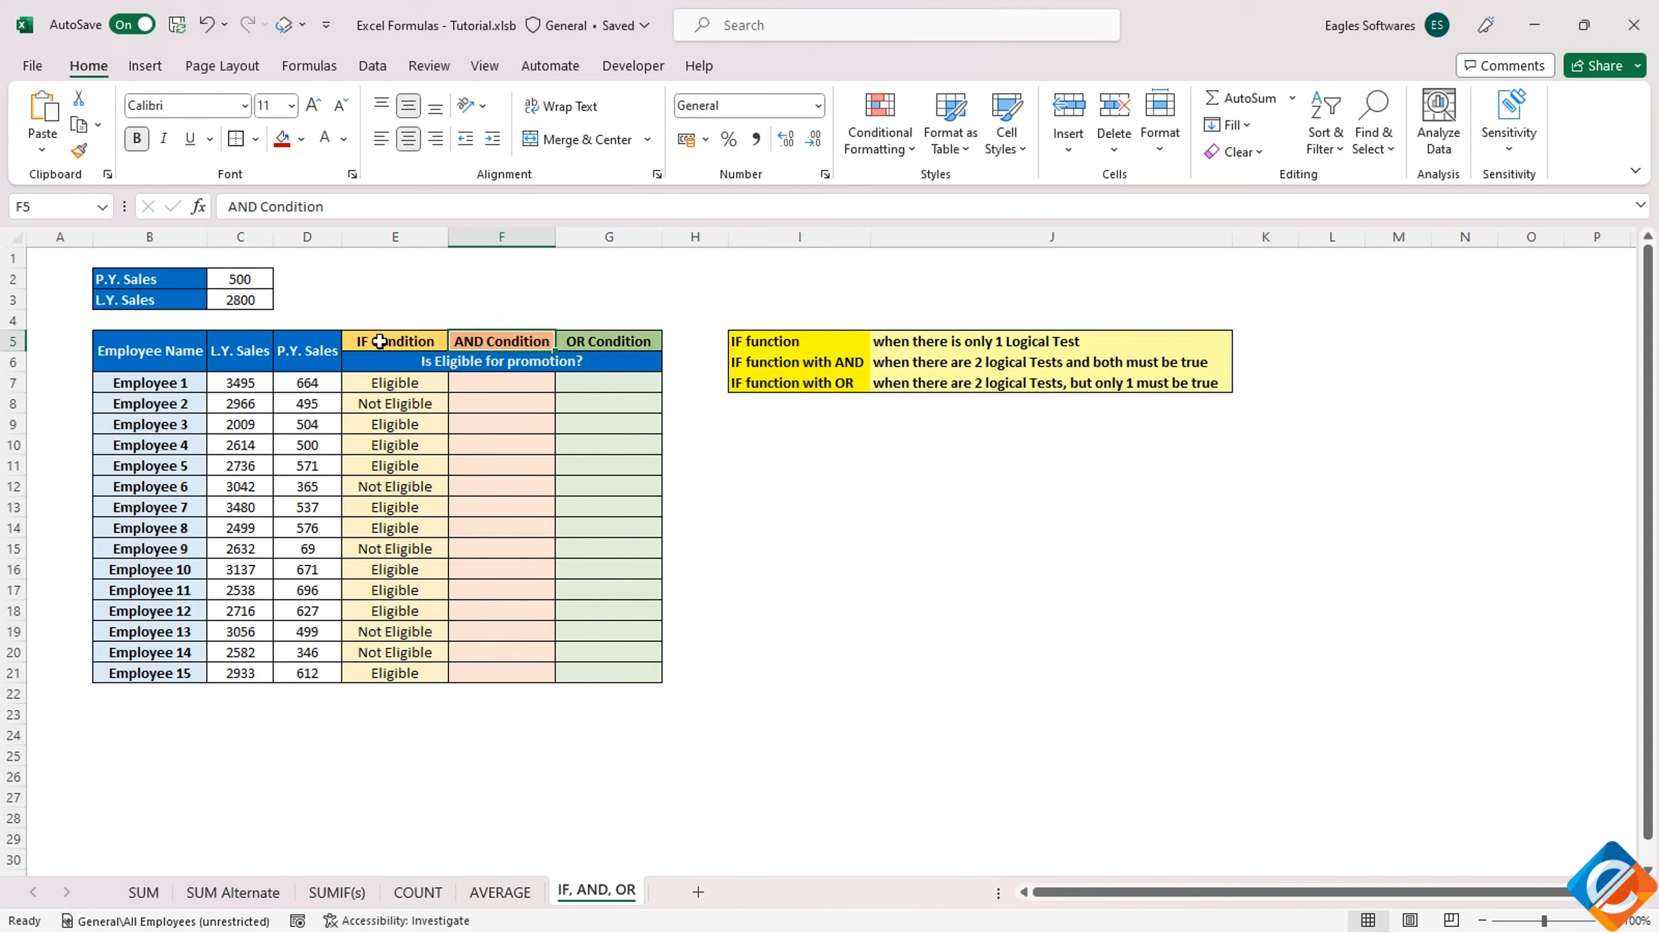
drag(240, 280, 234, 300)
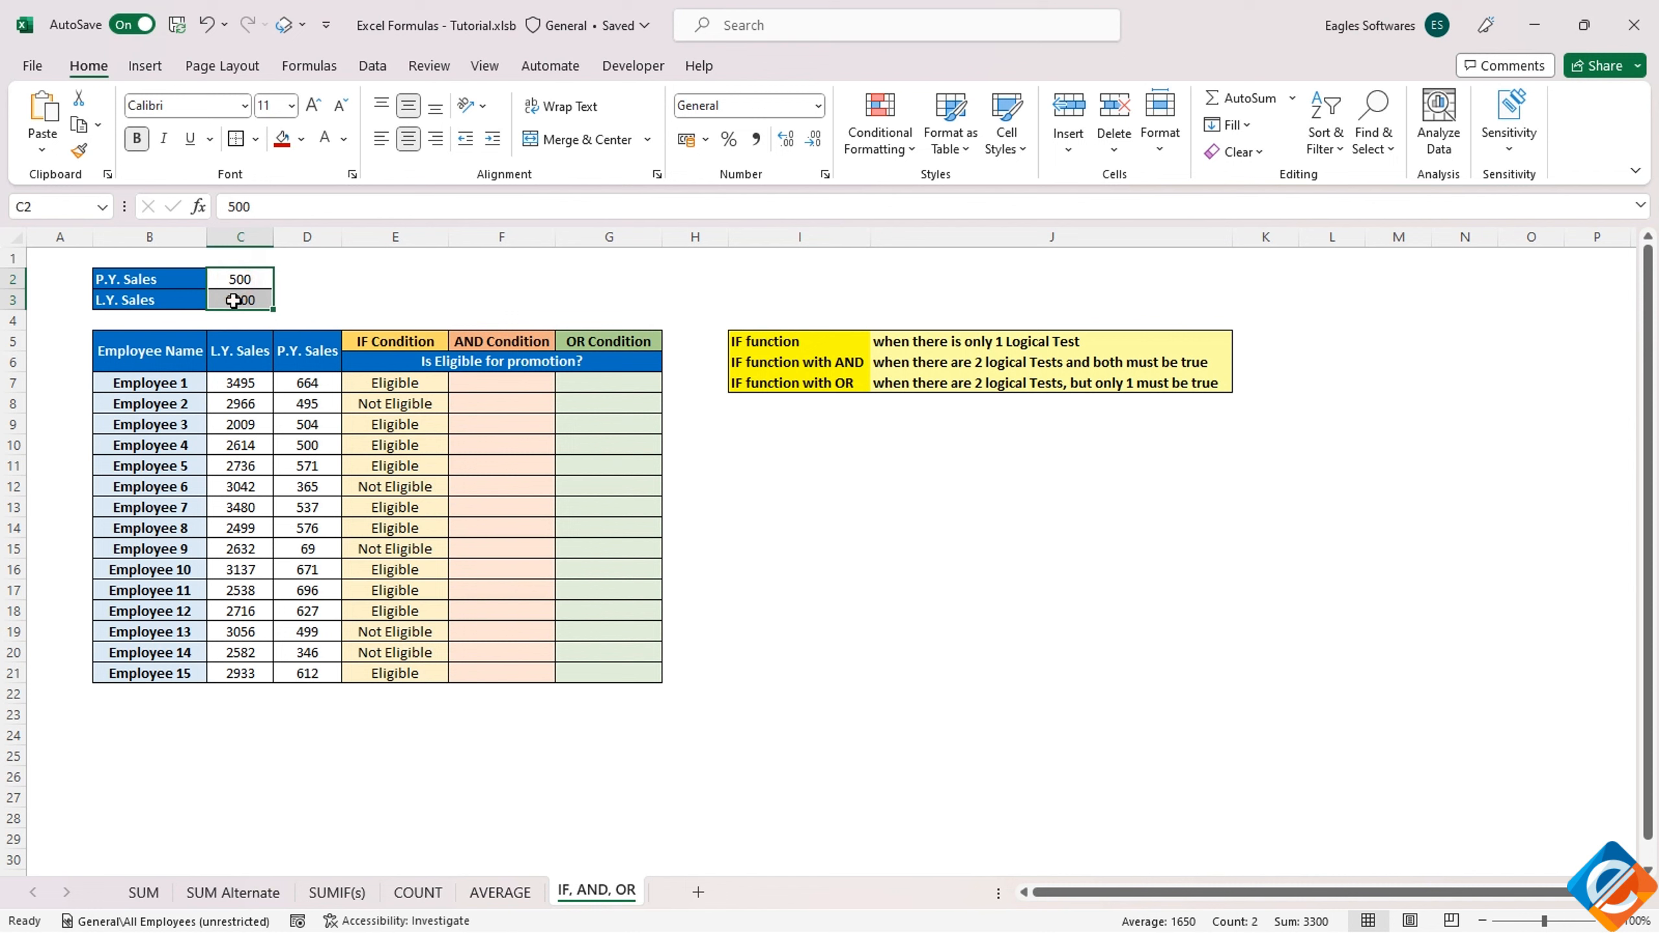
drag(240, 383, 285, 674)
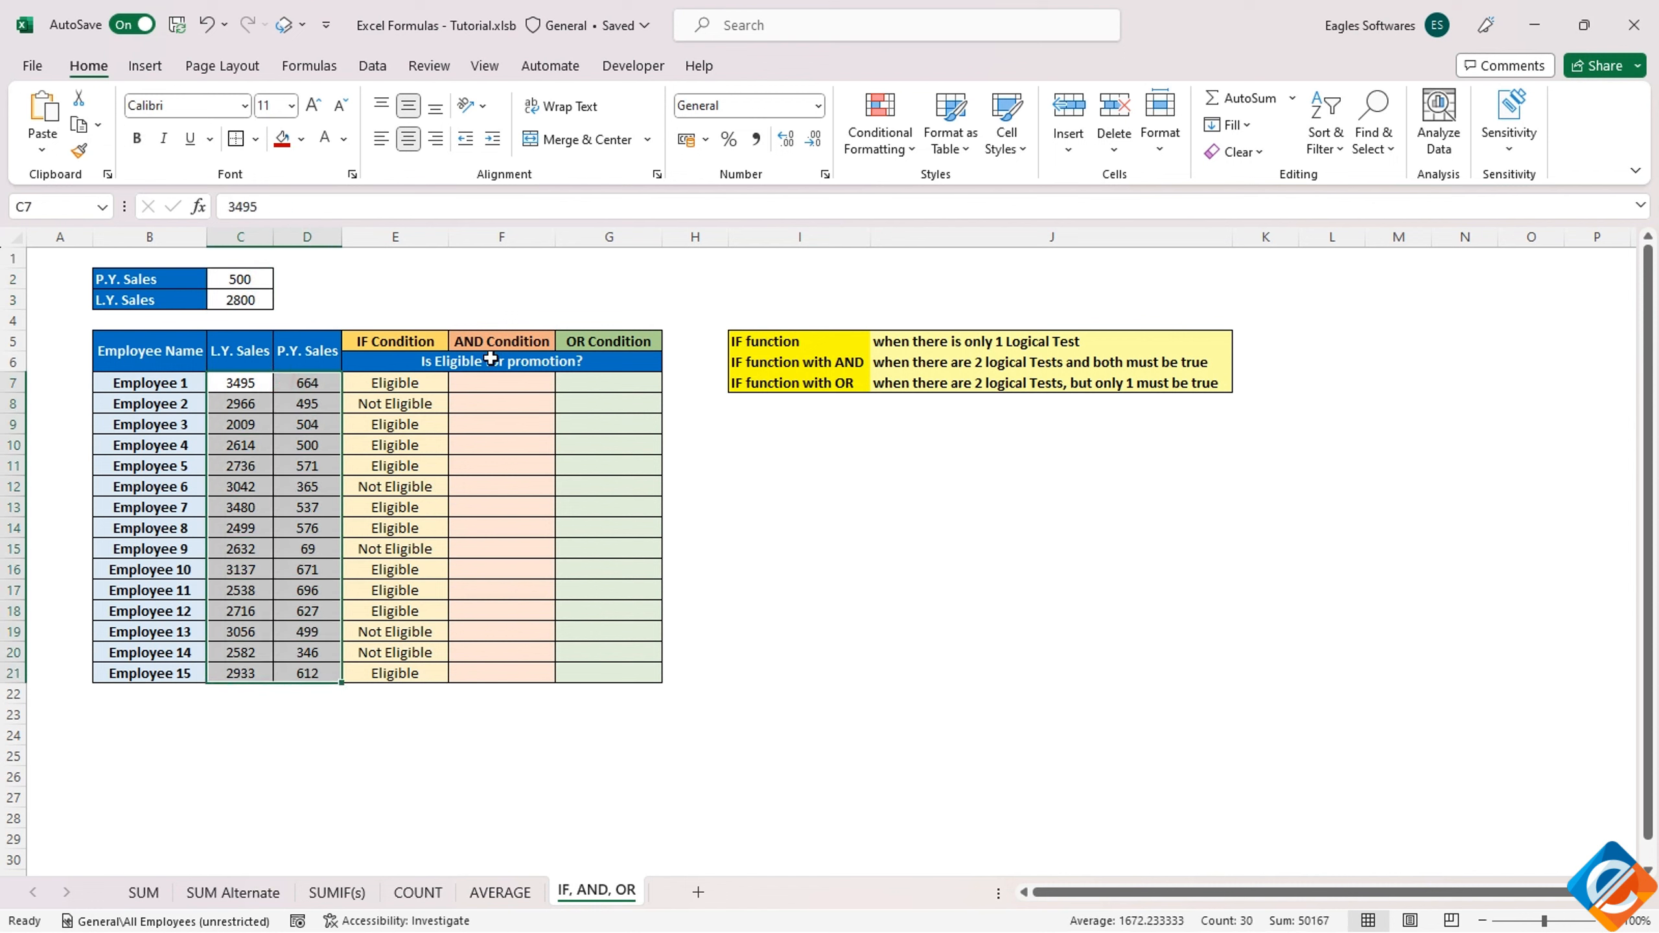
click(490, 383)
text(=IF()
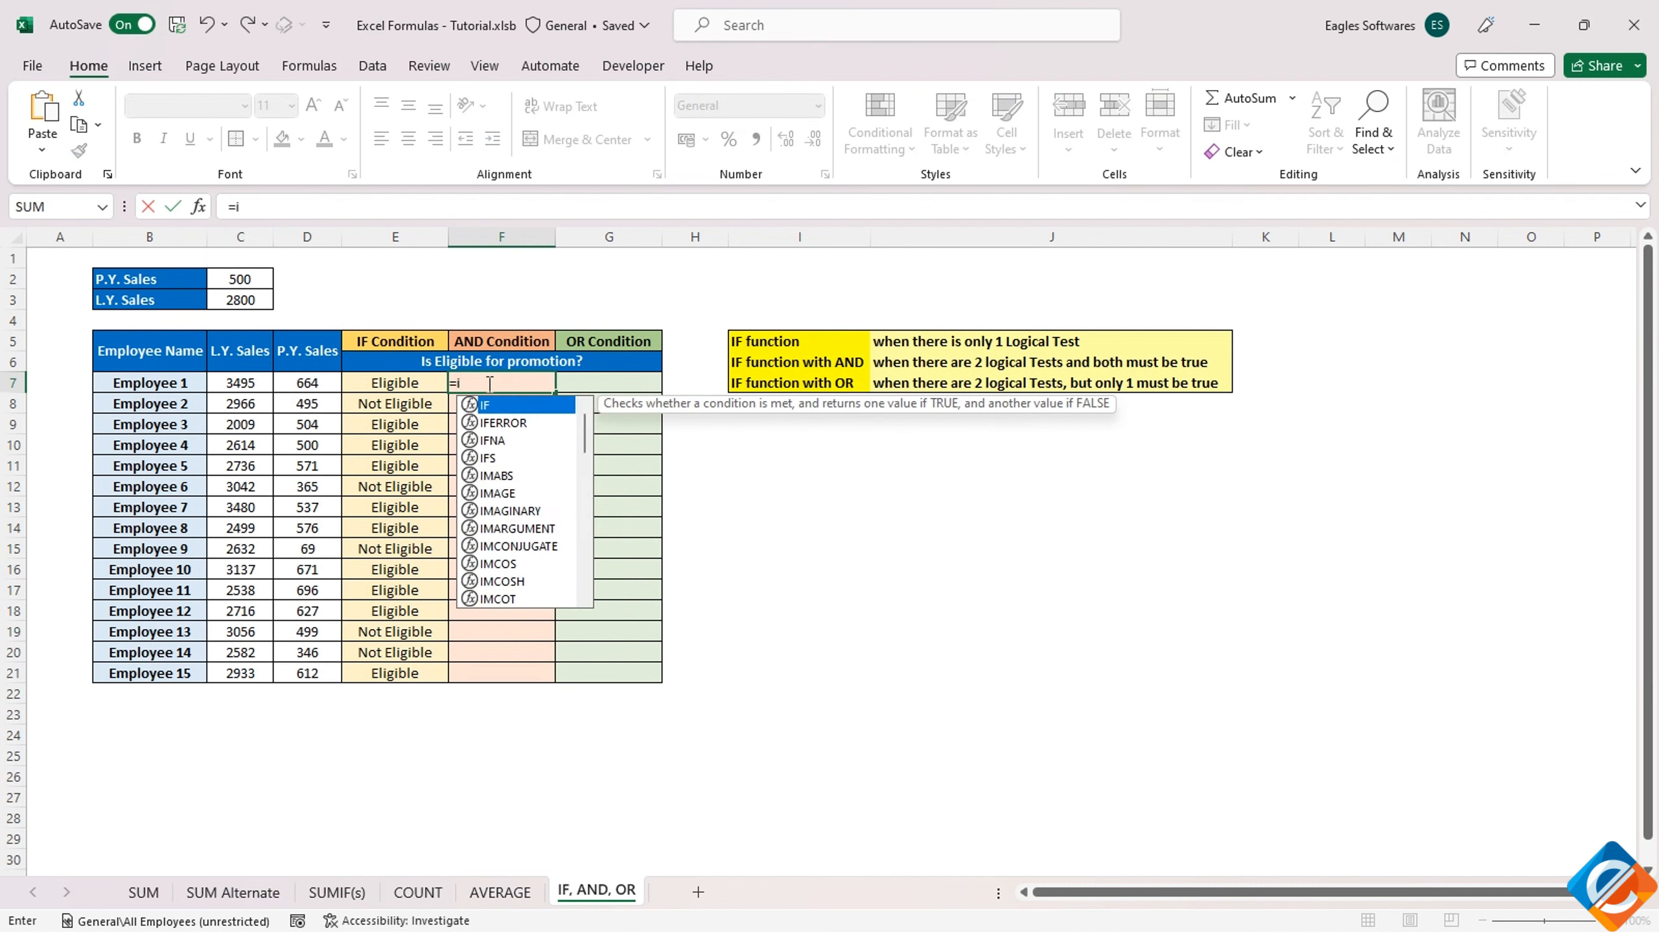
text(and)
key(Tab)
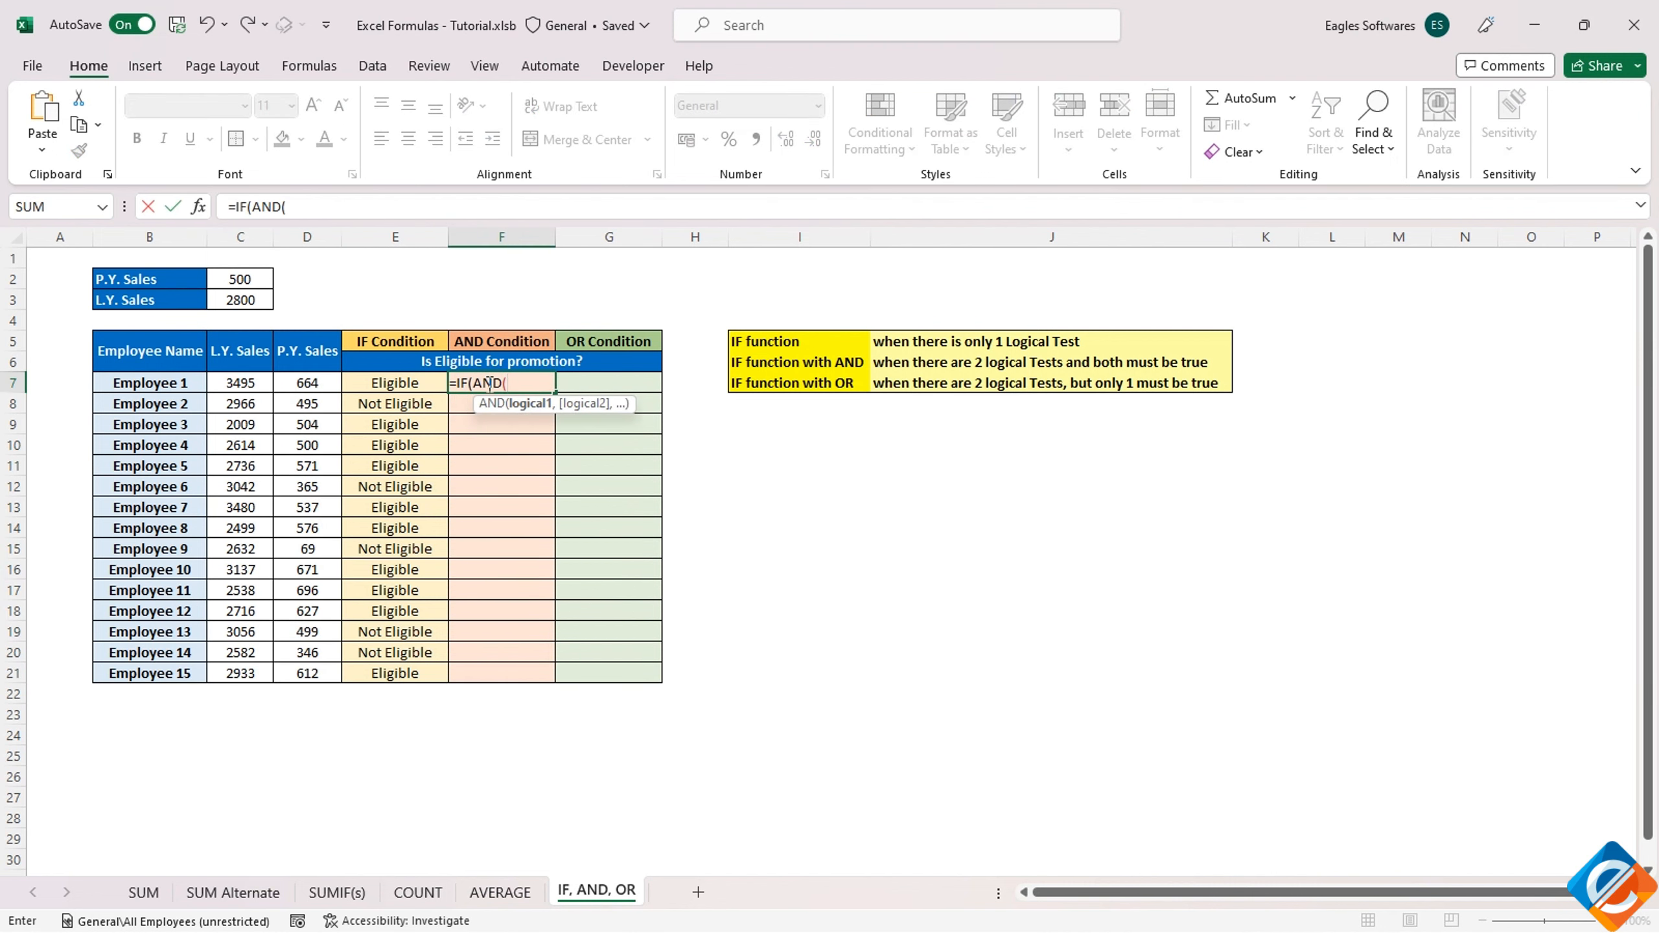
click(238, 384)
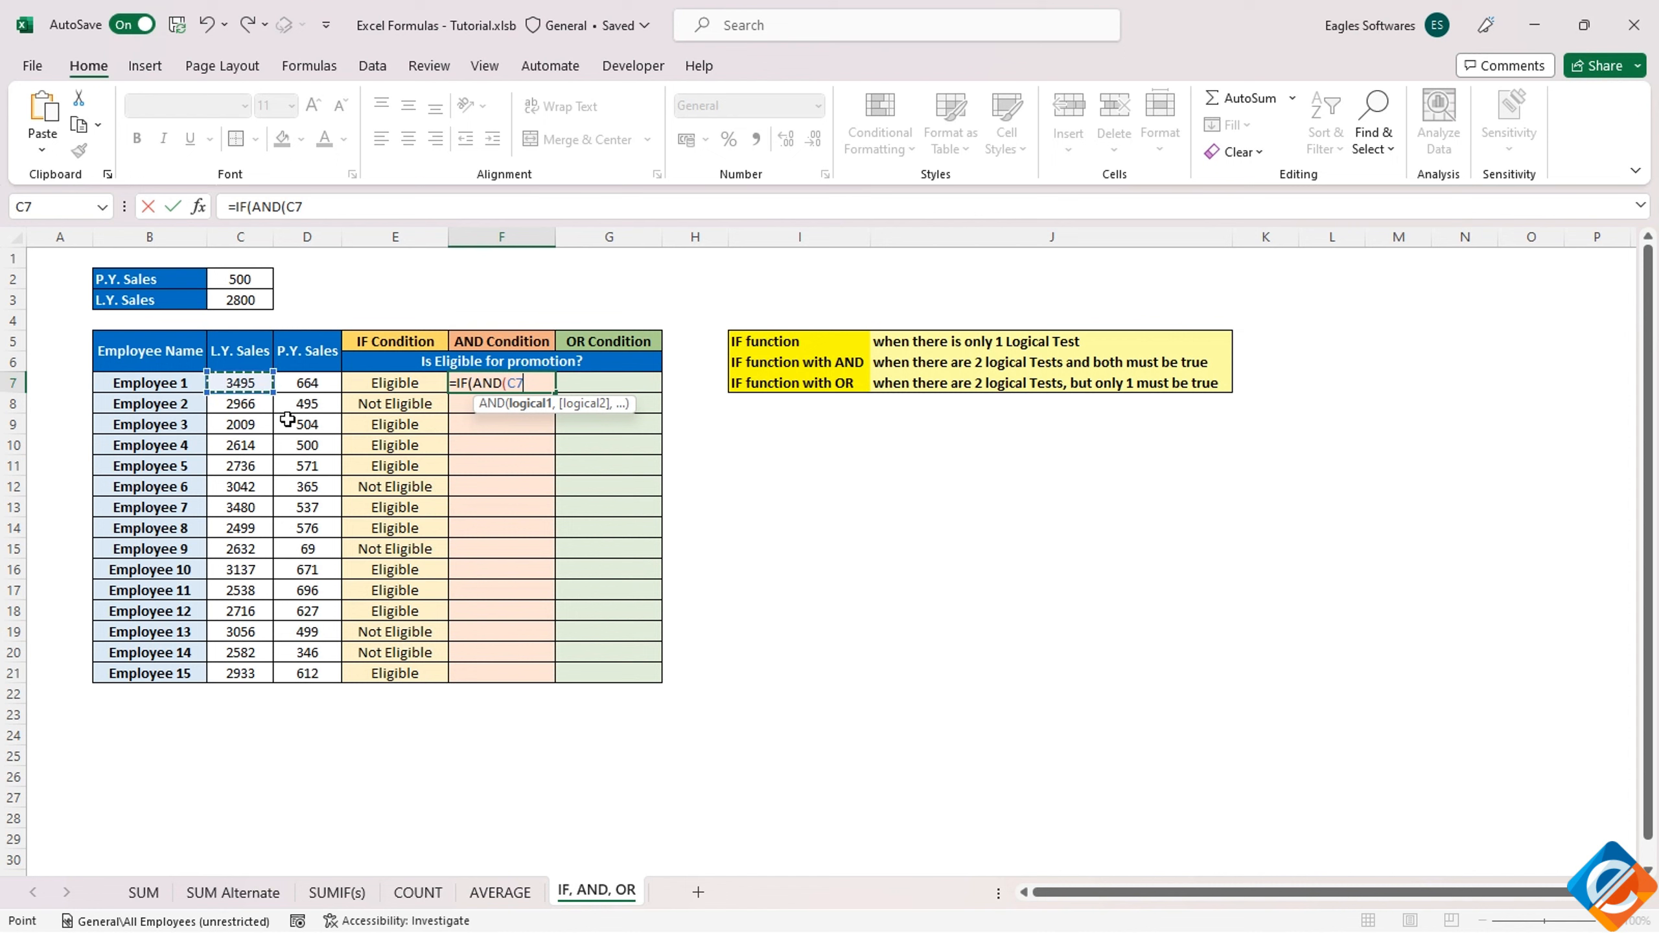
text(>=)
click(252, 302)
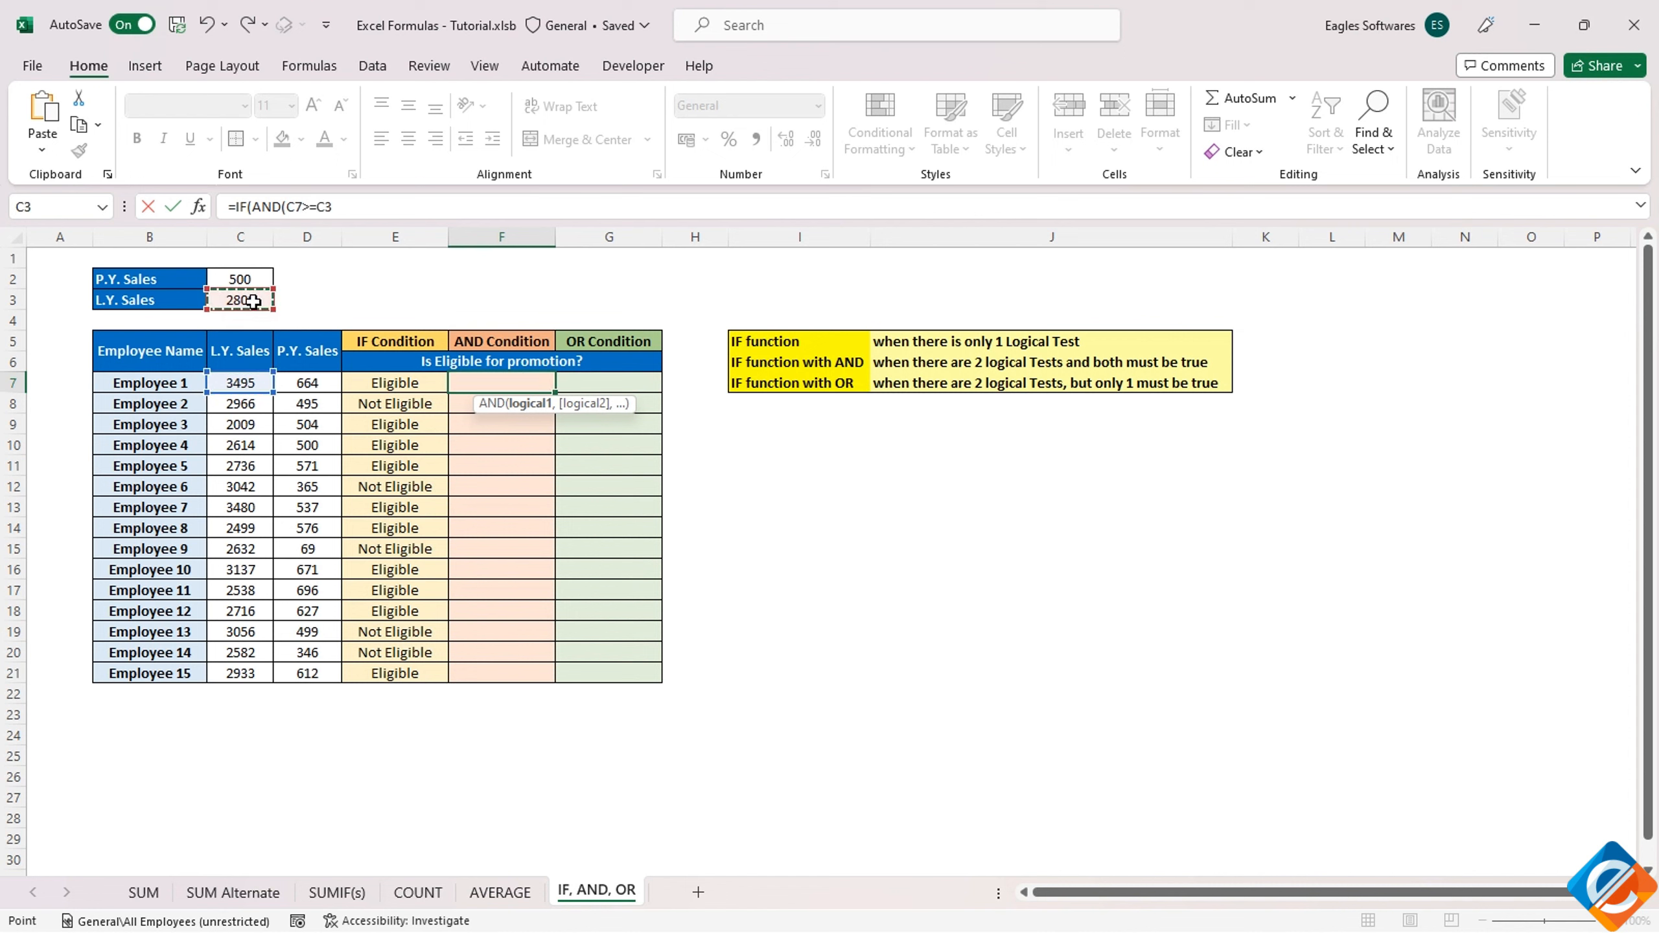
key(F4)
Add D7>=$C$2 as the second AND condition in the F7 formula and close the AND function
text(,)
click(305, 382)
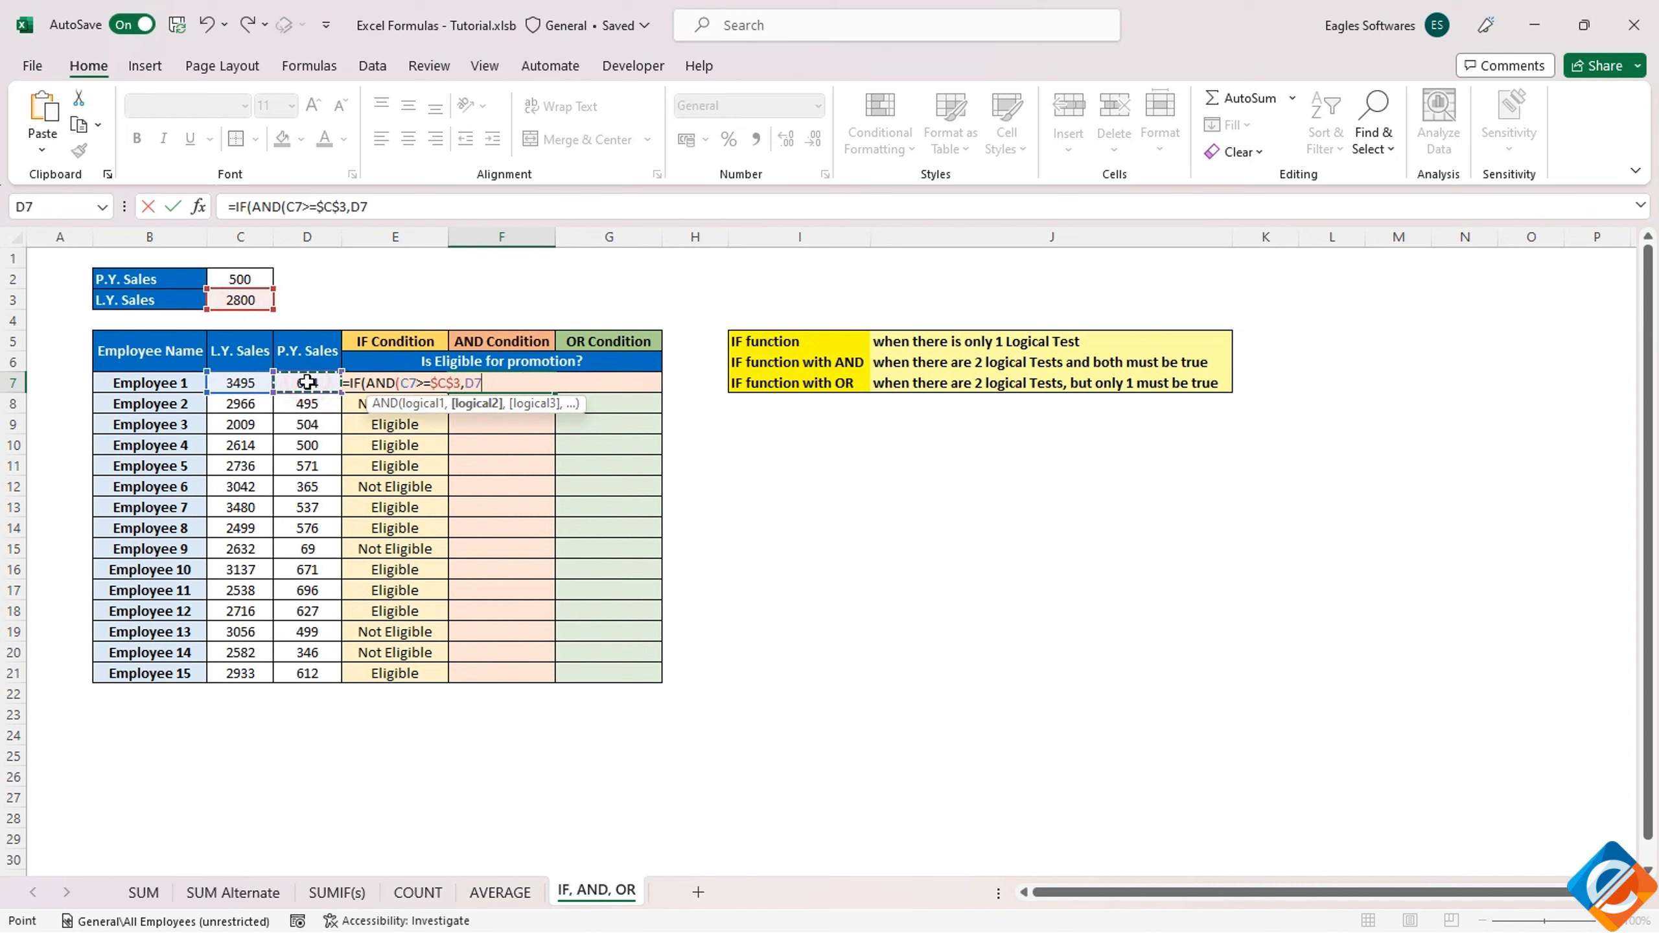
text(>=)
click(241, 280)
key(F4)
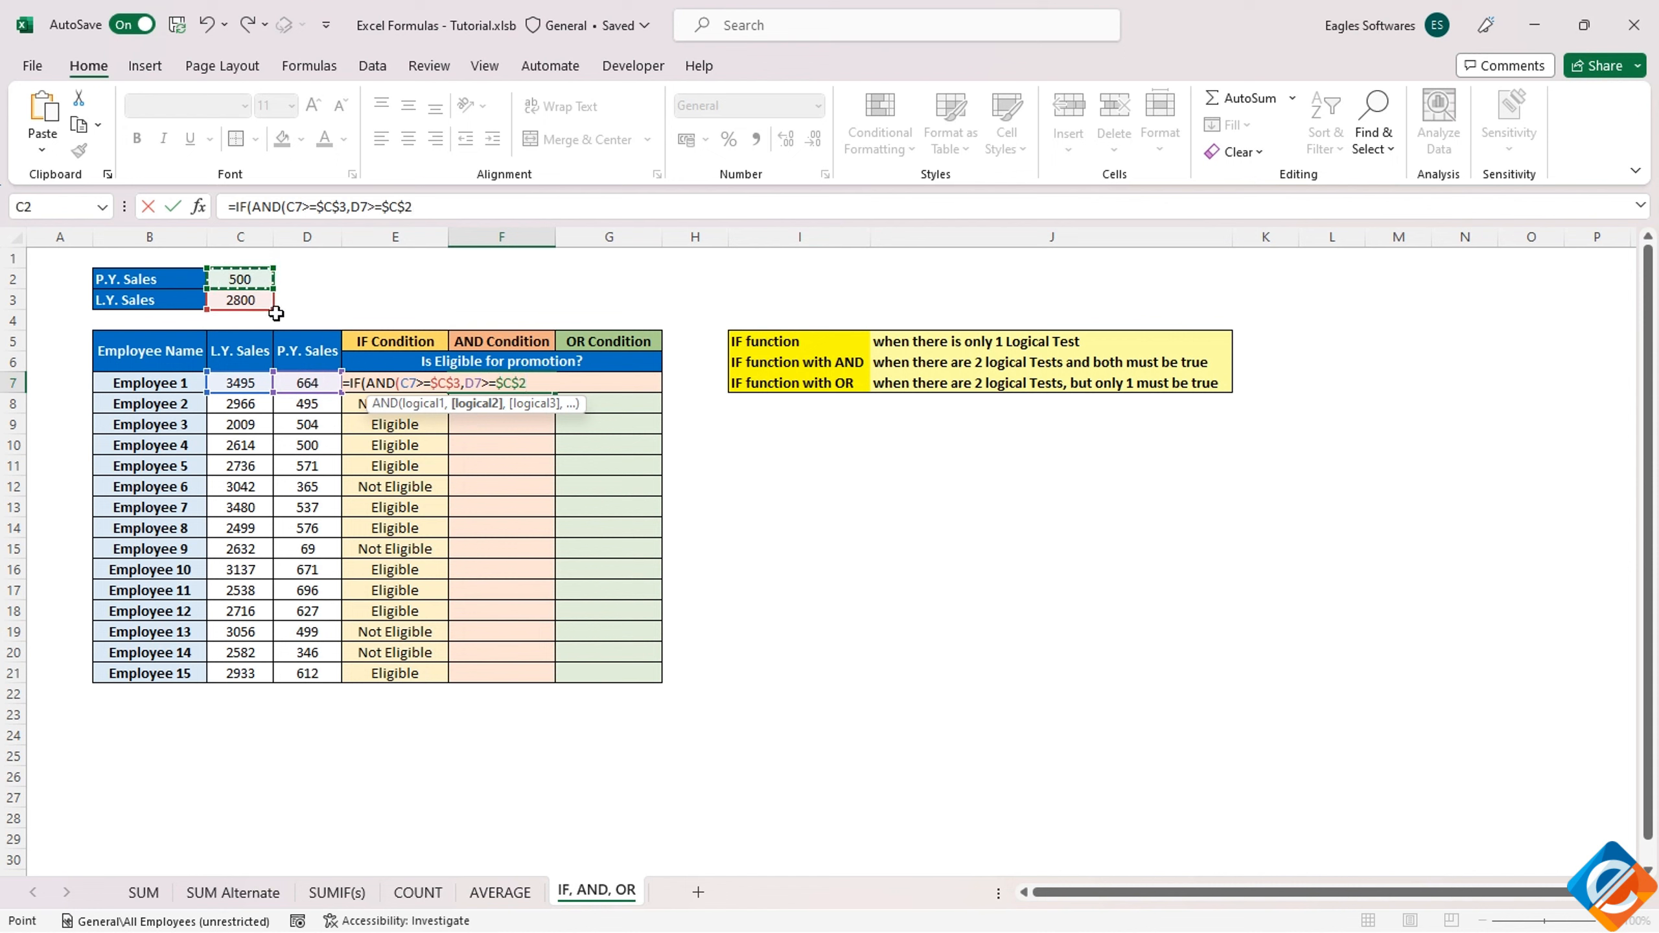
text(),)
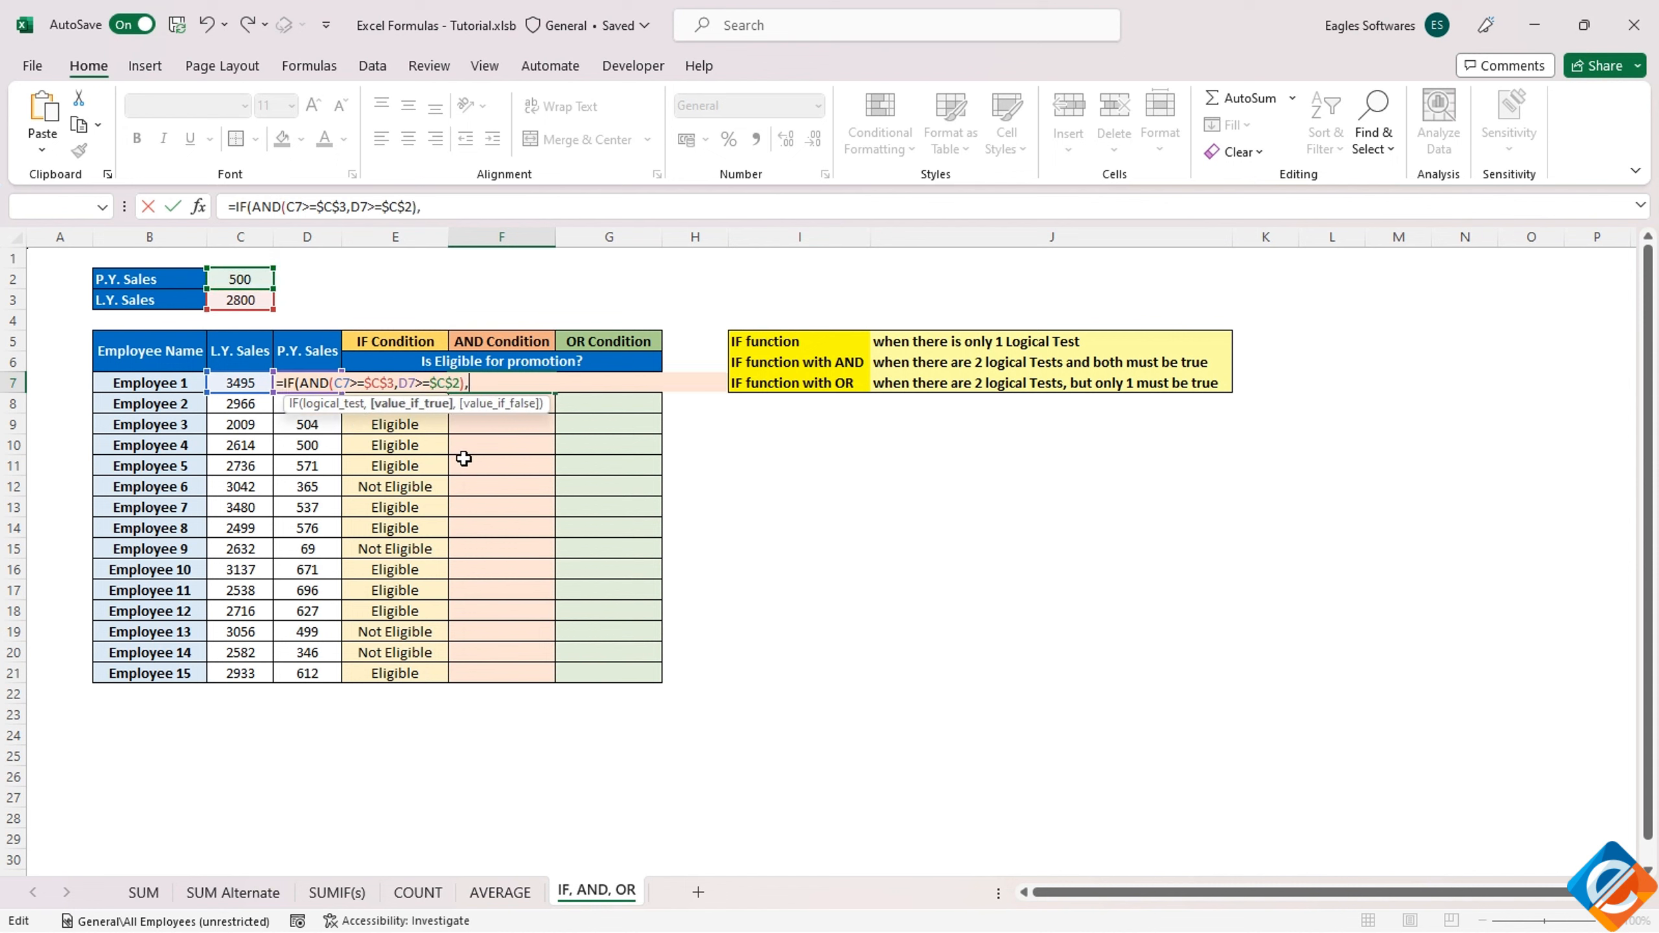
text("Eligible","Not Eligib)
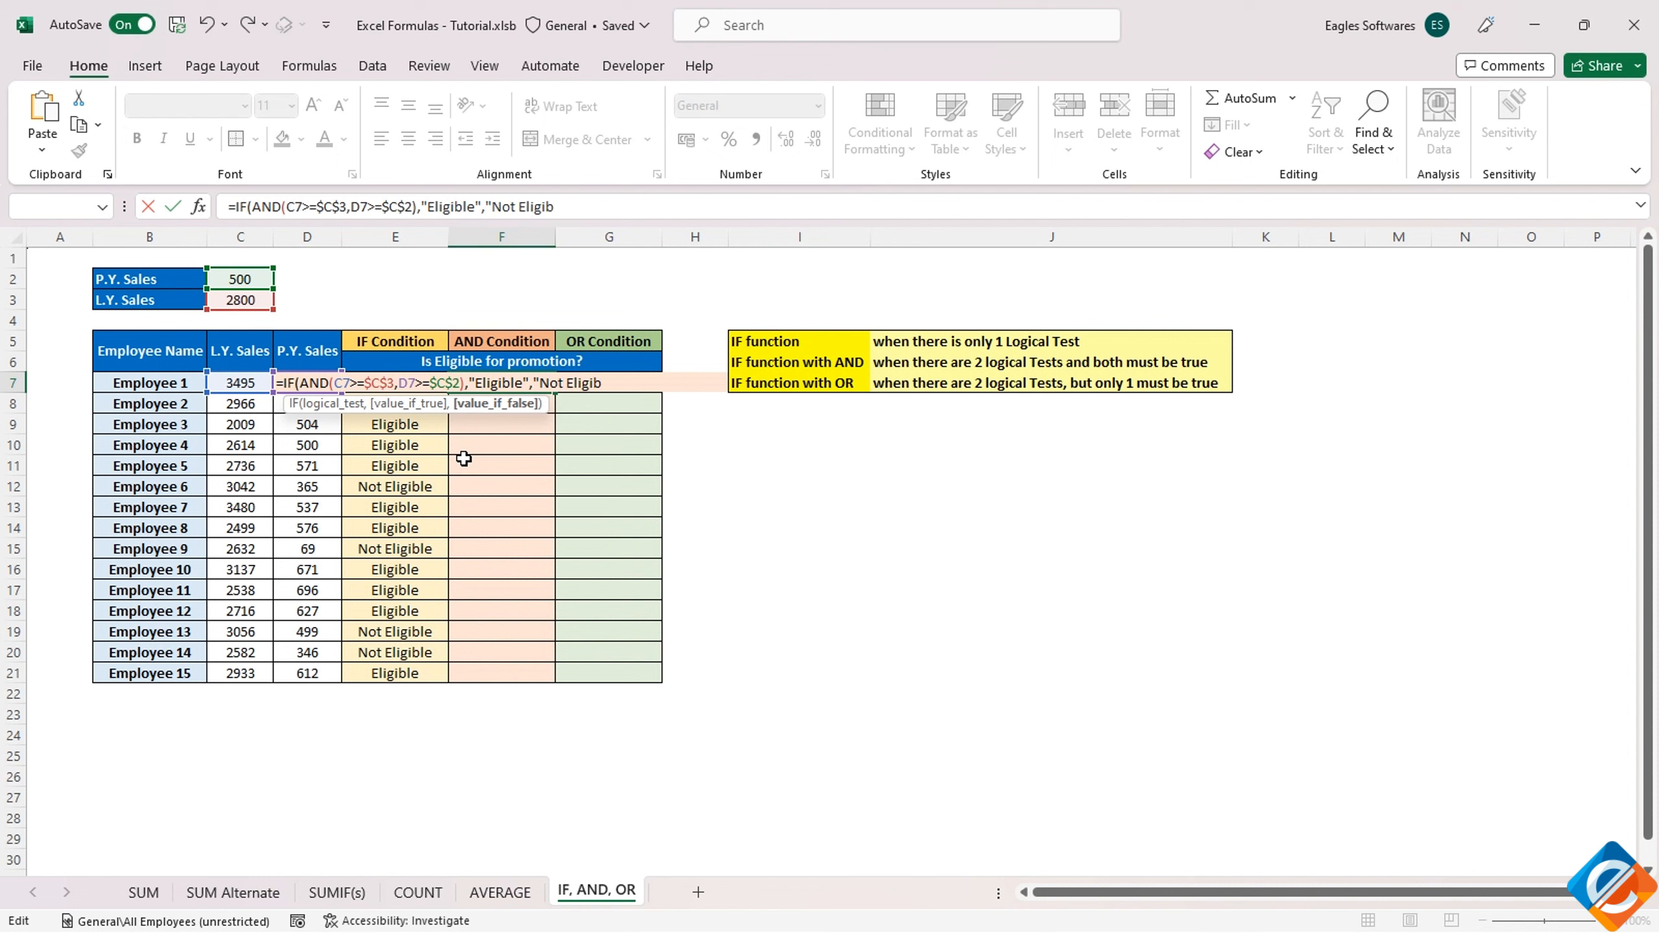
text(le"))
Complete the F7 formula with the results "Eligible" and "Not Eligible", and fill it down to Employee 15
key(ctrl+Return)
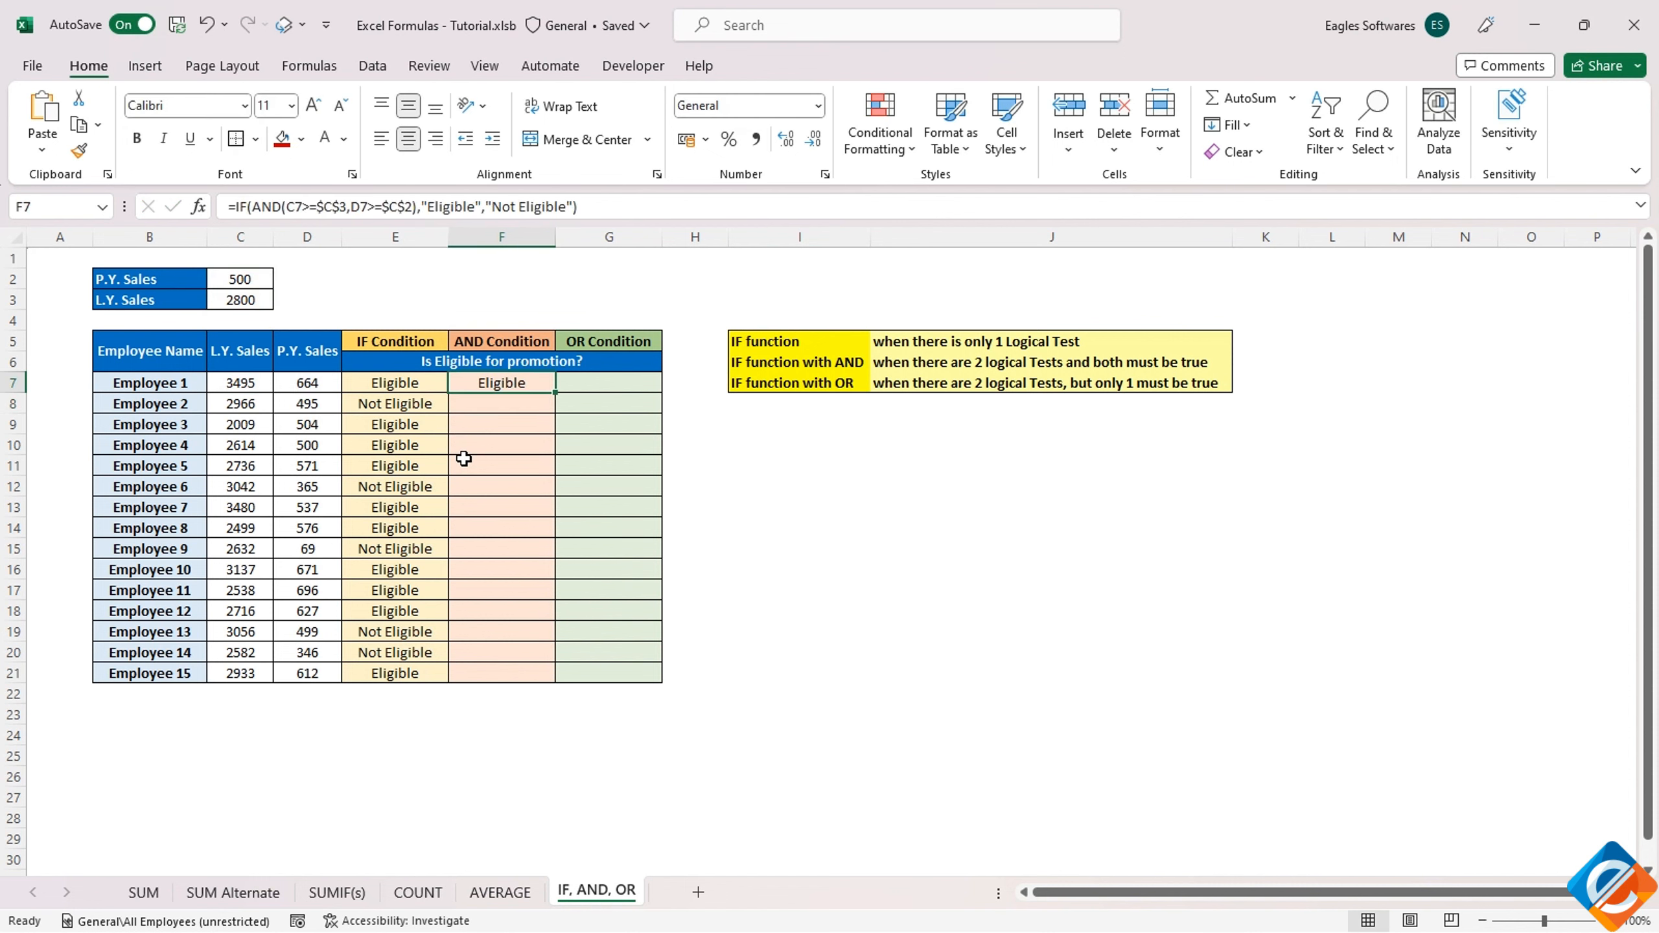
double_click(556, 395)
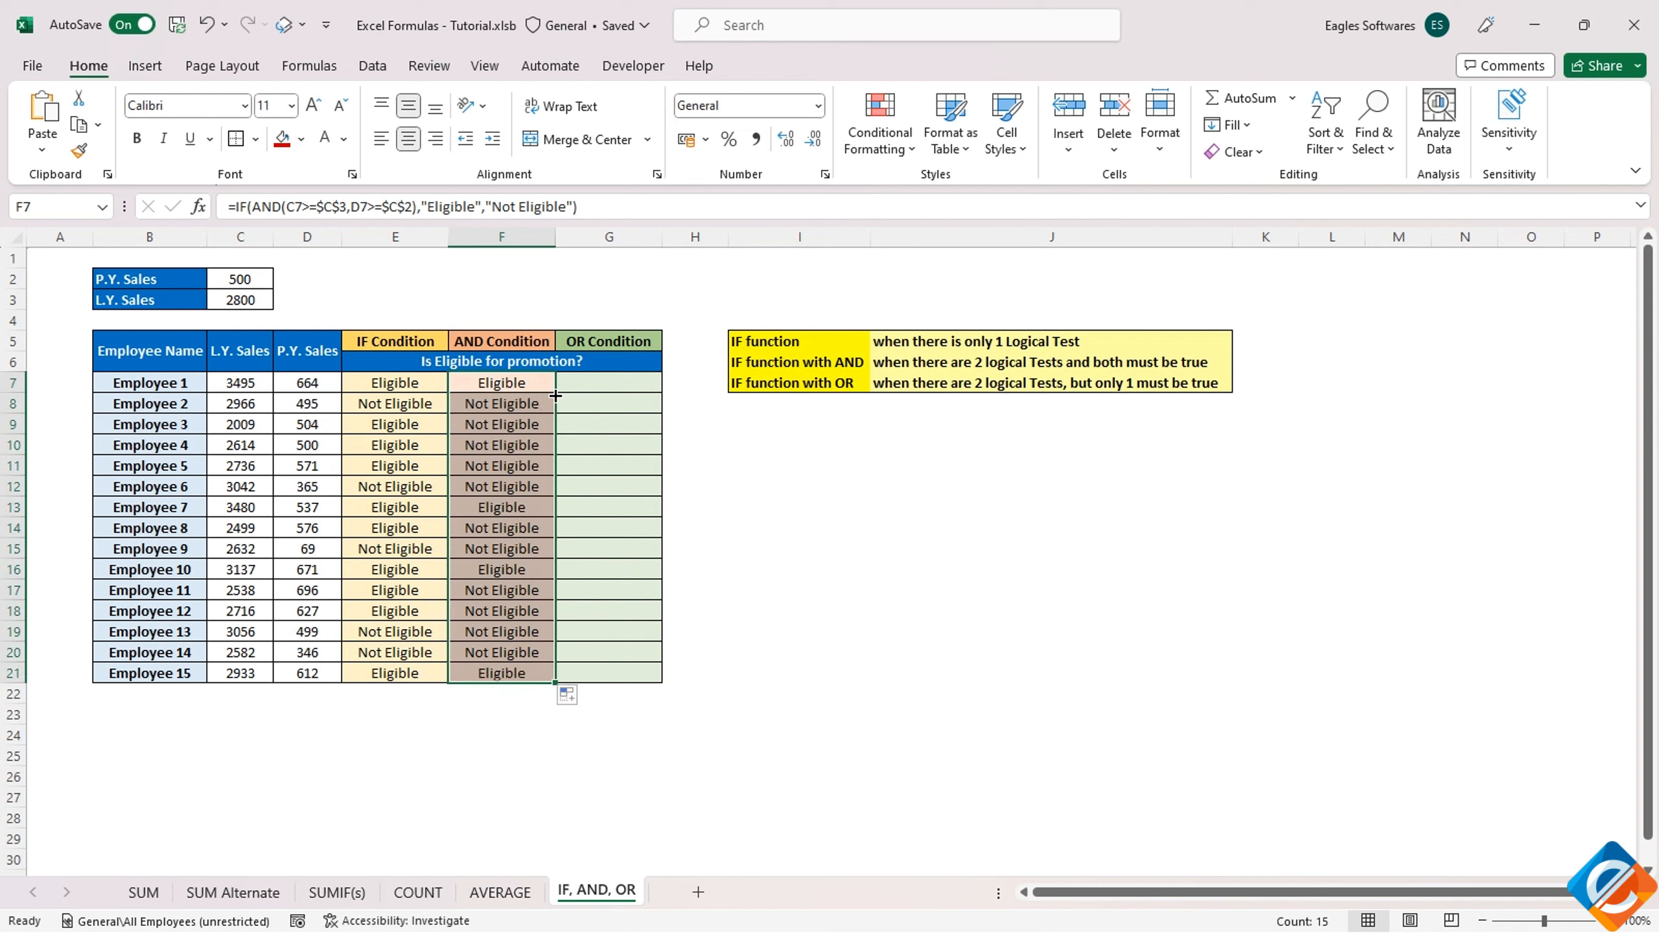
Examine the two sales thresholds and the AND part of Employee 2's formula in F8
click(239, 302)
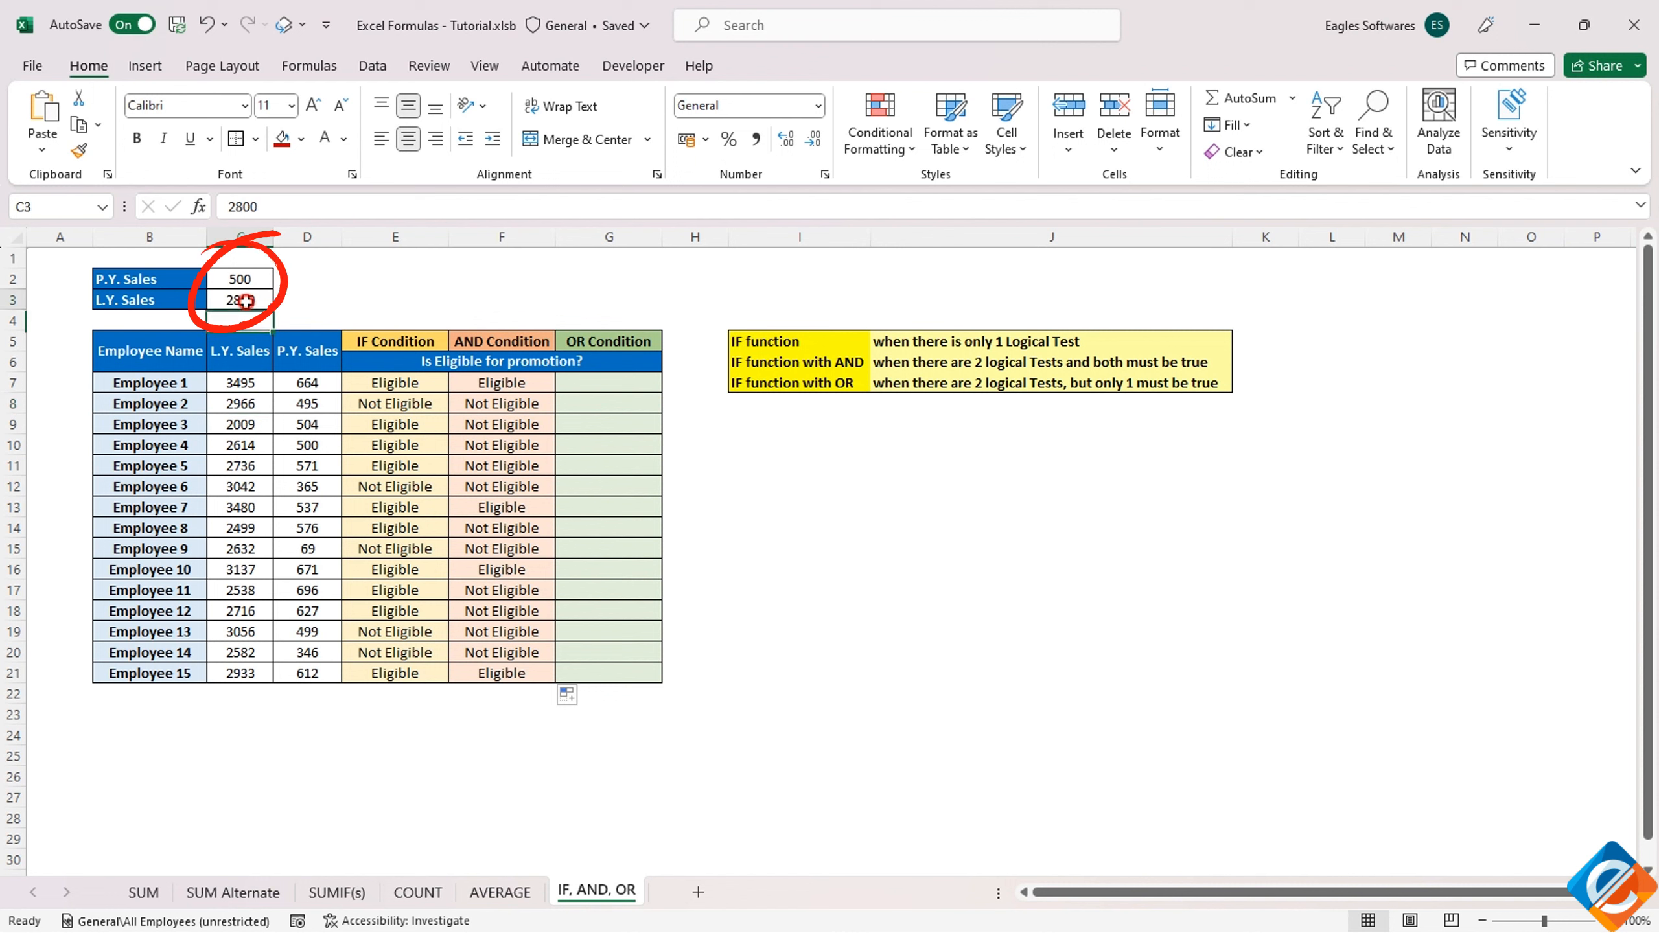
click(243, 281)
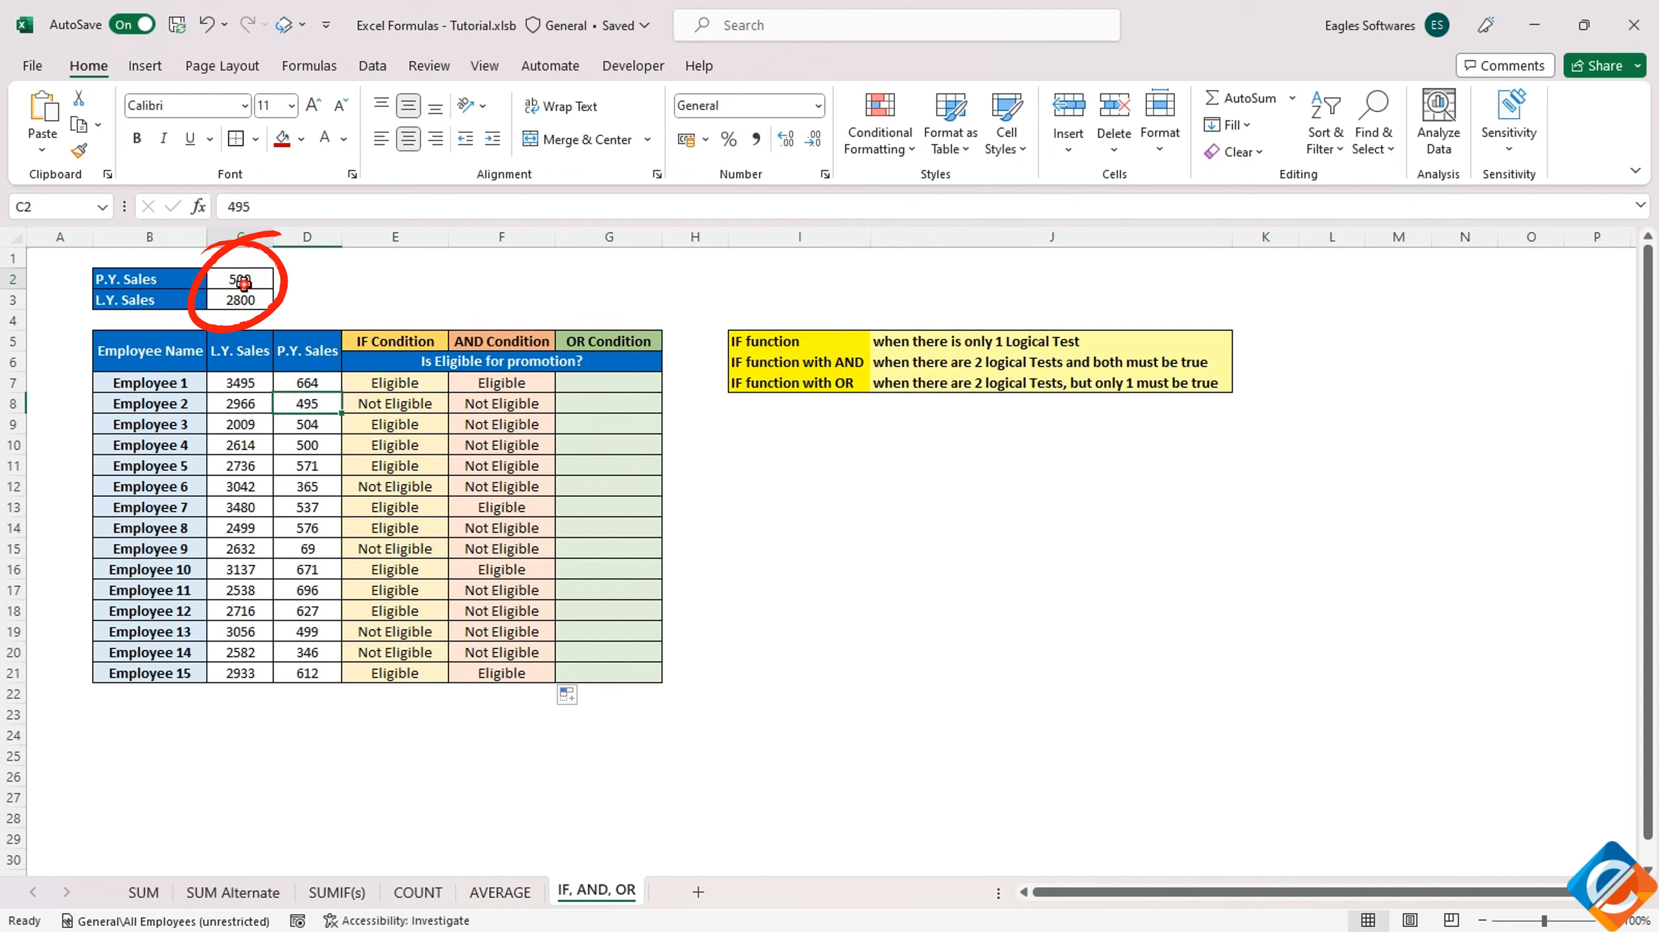
click(484, 405)
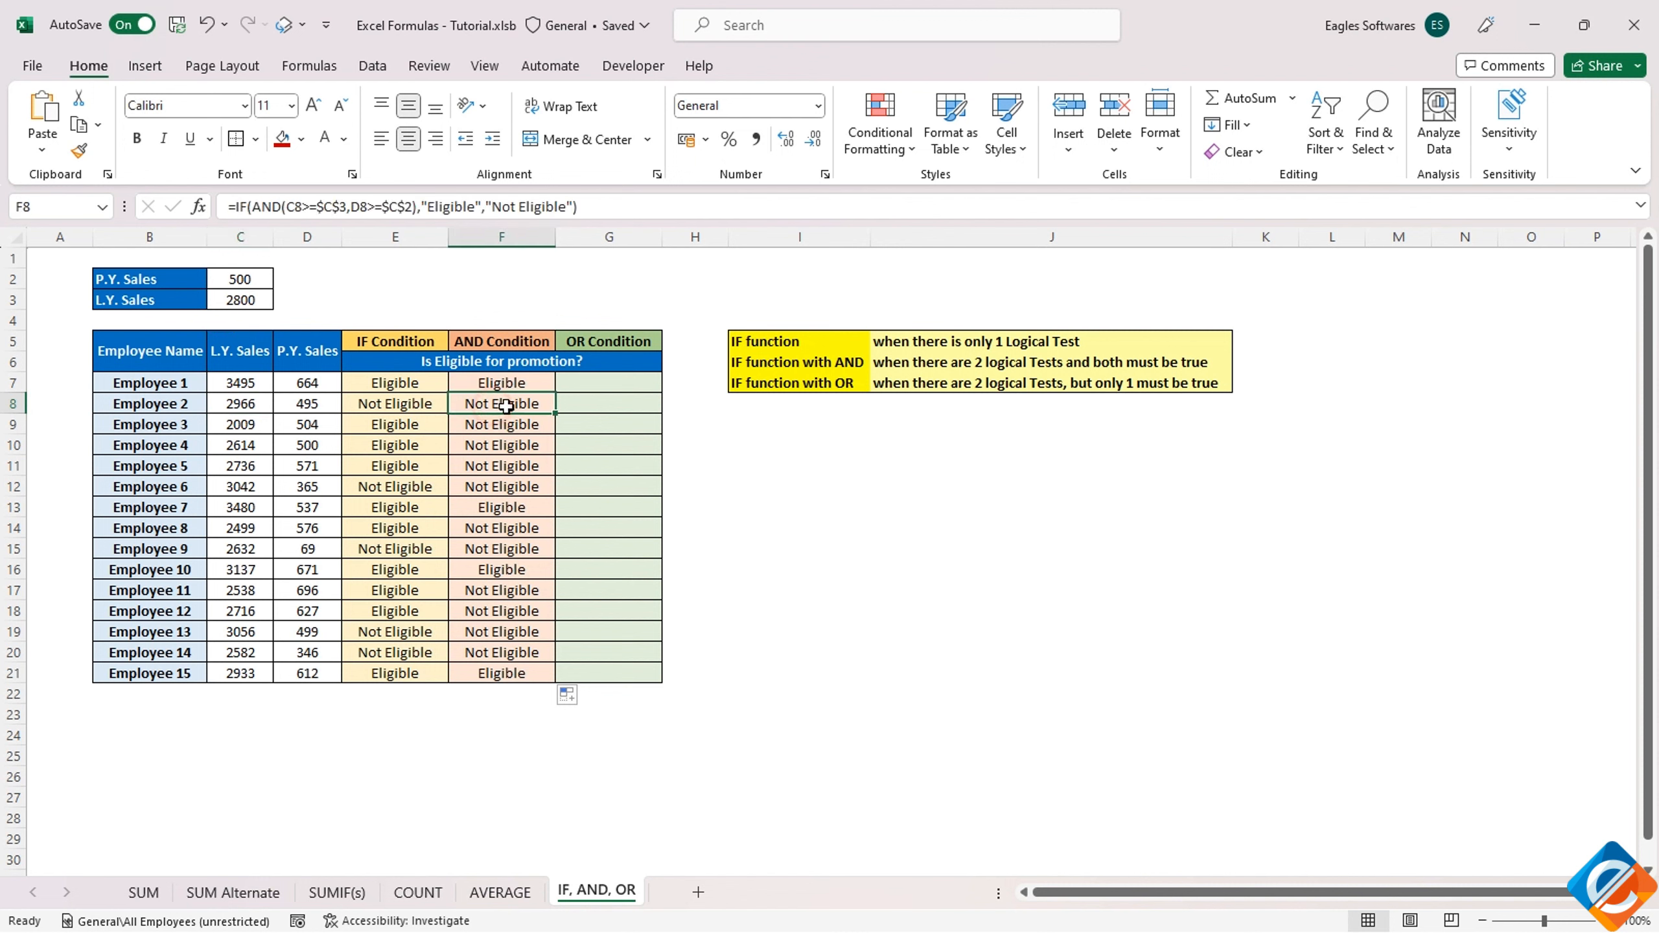
double_click(266, 206)
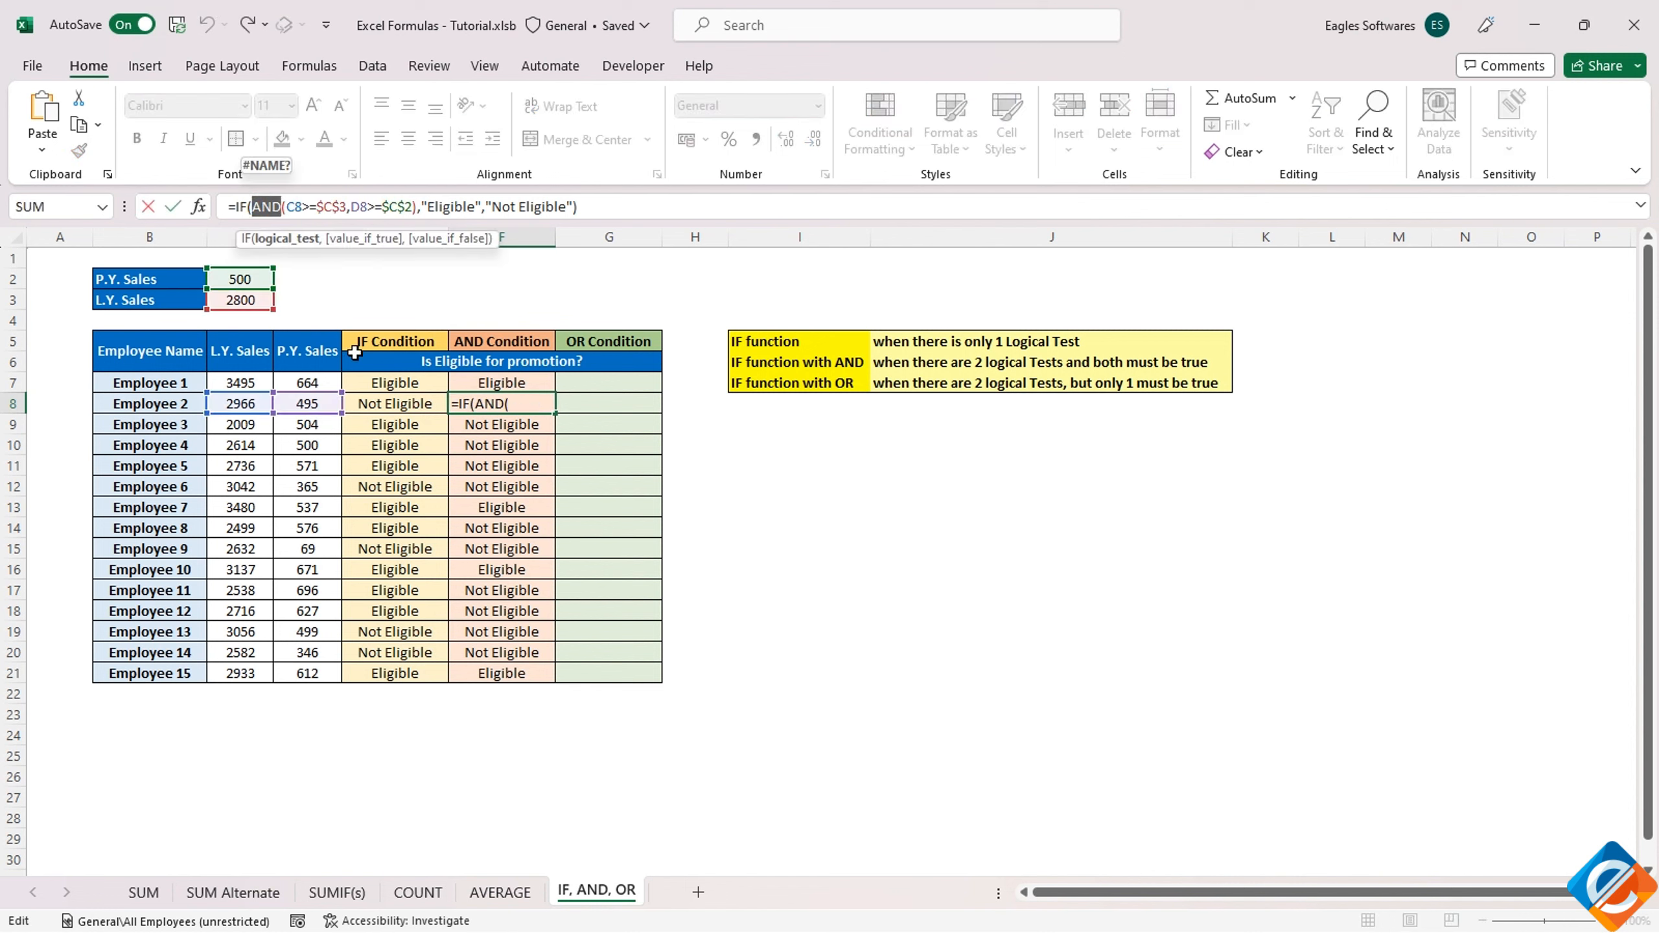
key(Escape)
Start an IF formula in G7 with a nested OR whose first condition is C7>=$C$3
click(588, 379)
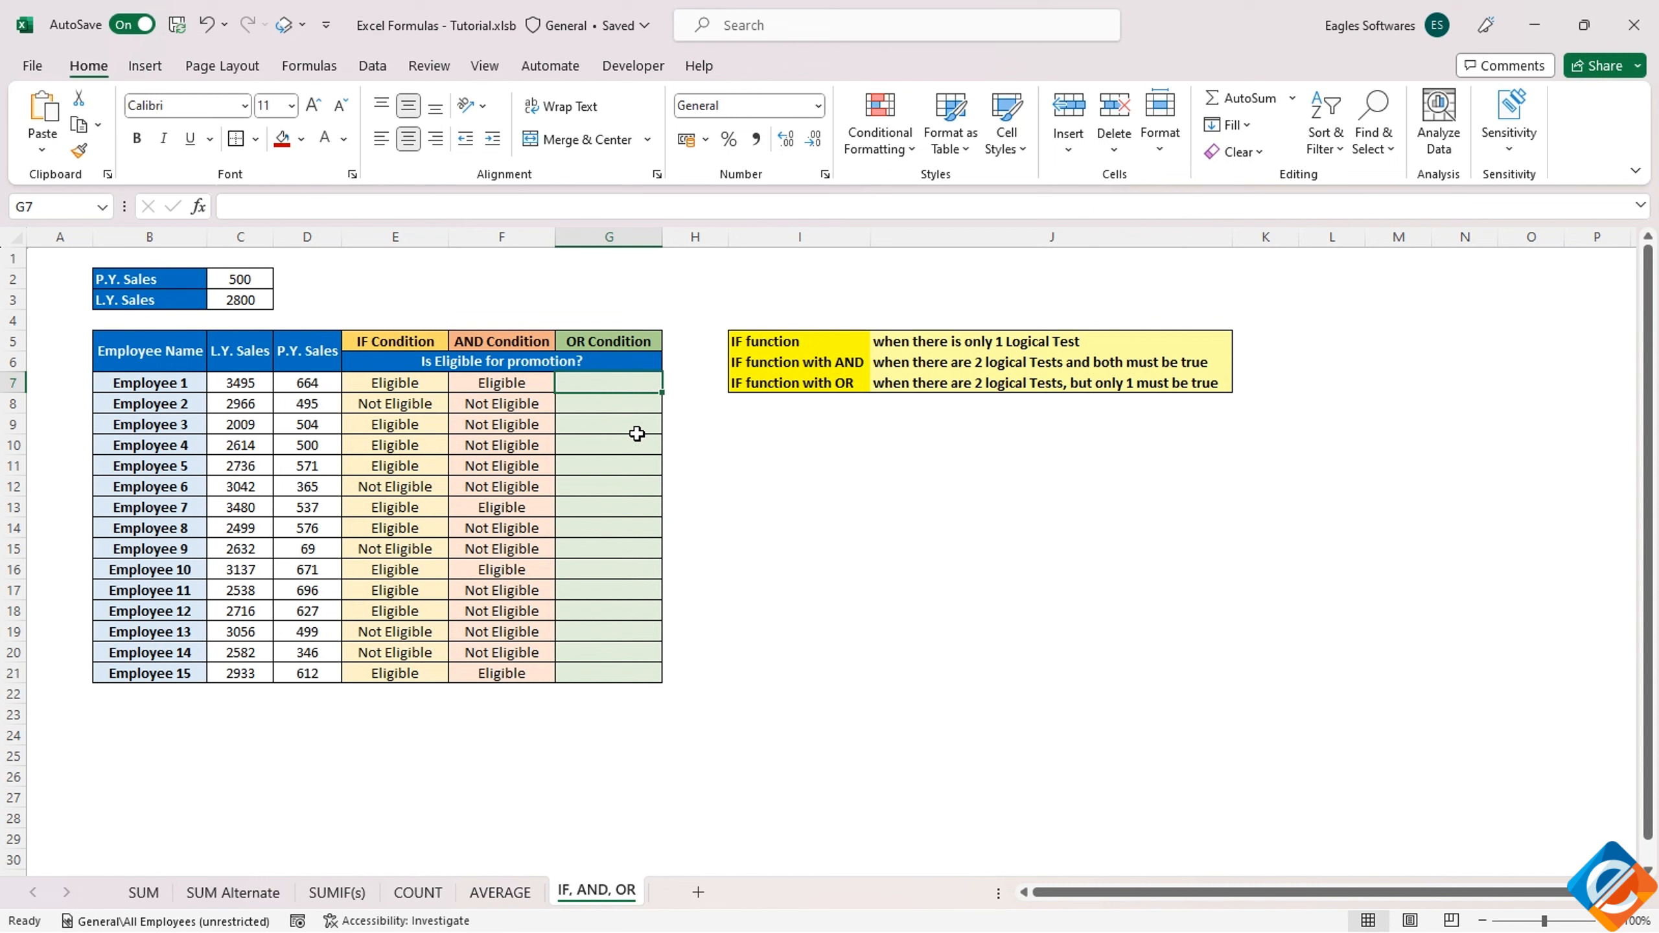
text(=IF(OR()
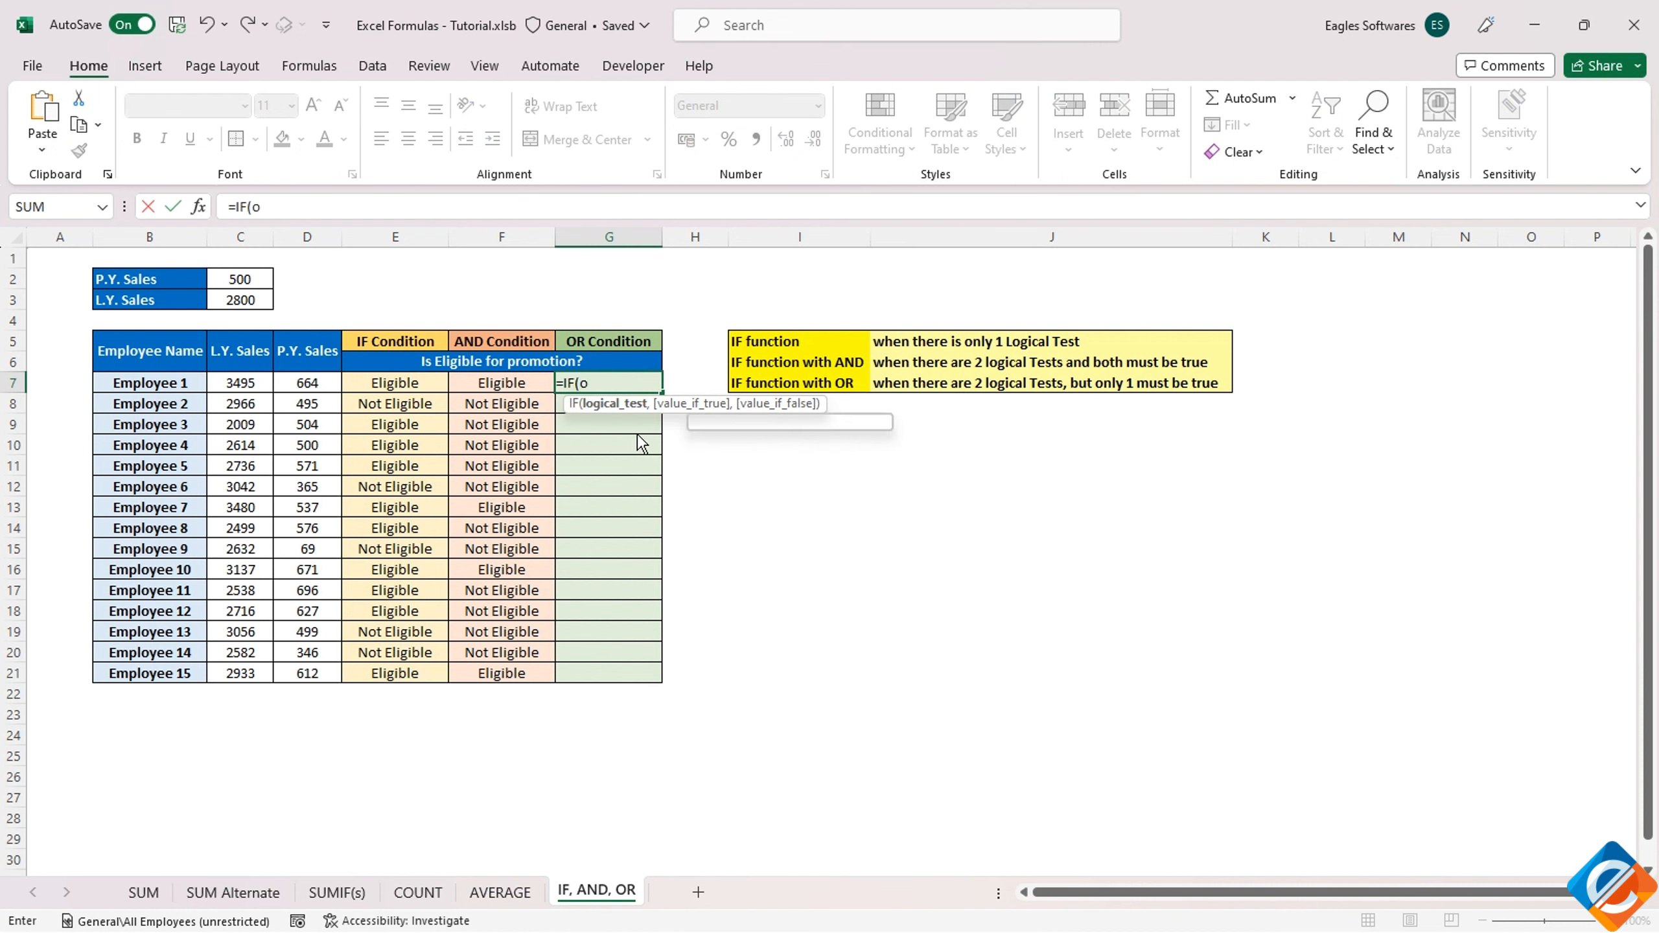
click(261, 383)
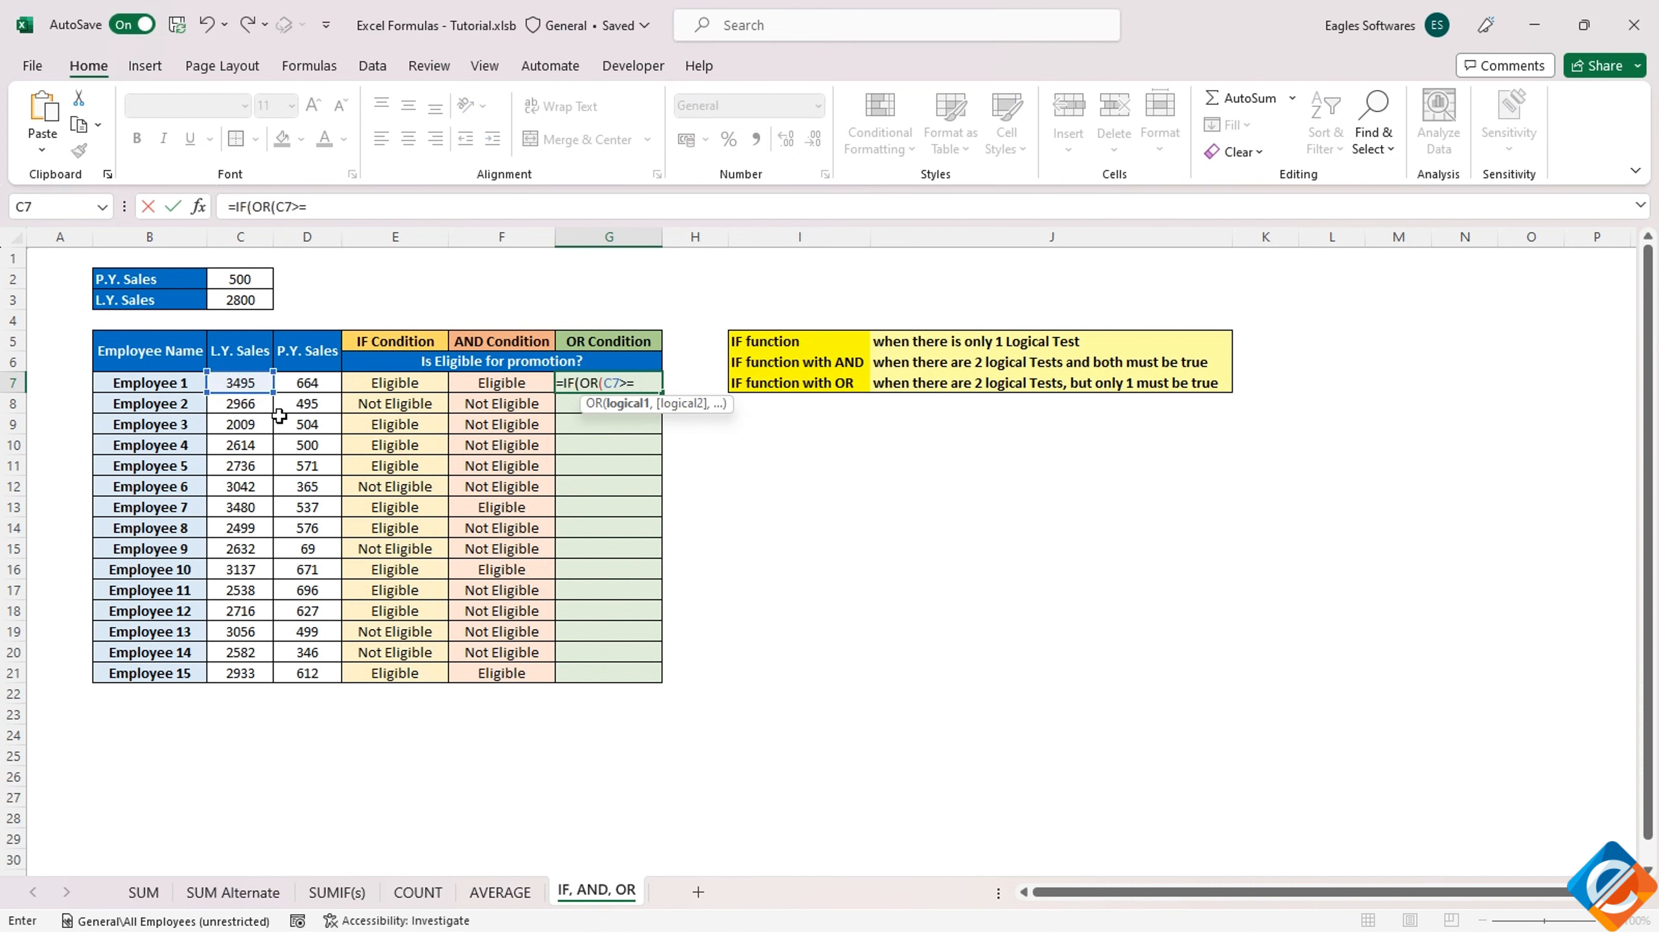
click(246, 302)
key(F4)
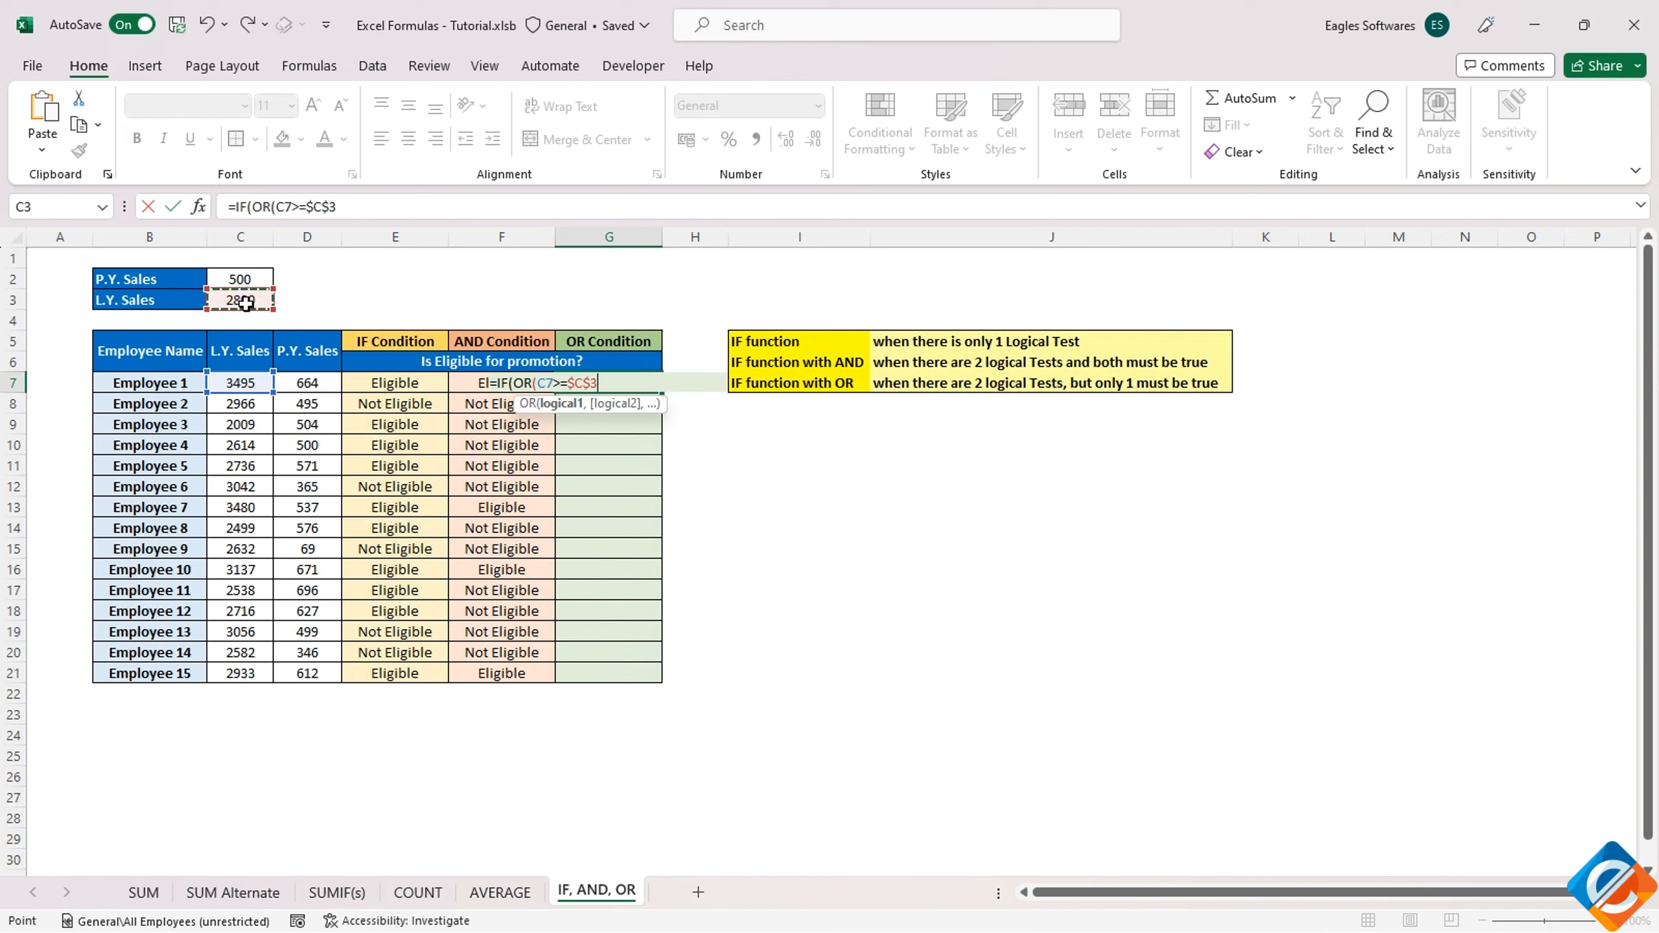
text(,)
Add D7>=$C$2 as the second OR condition in the G7 formula and close the OR function
click(300, 379)
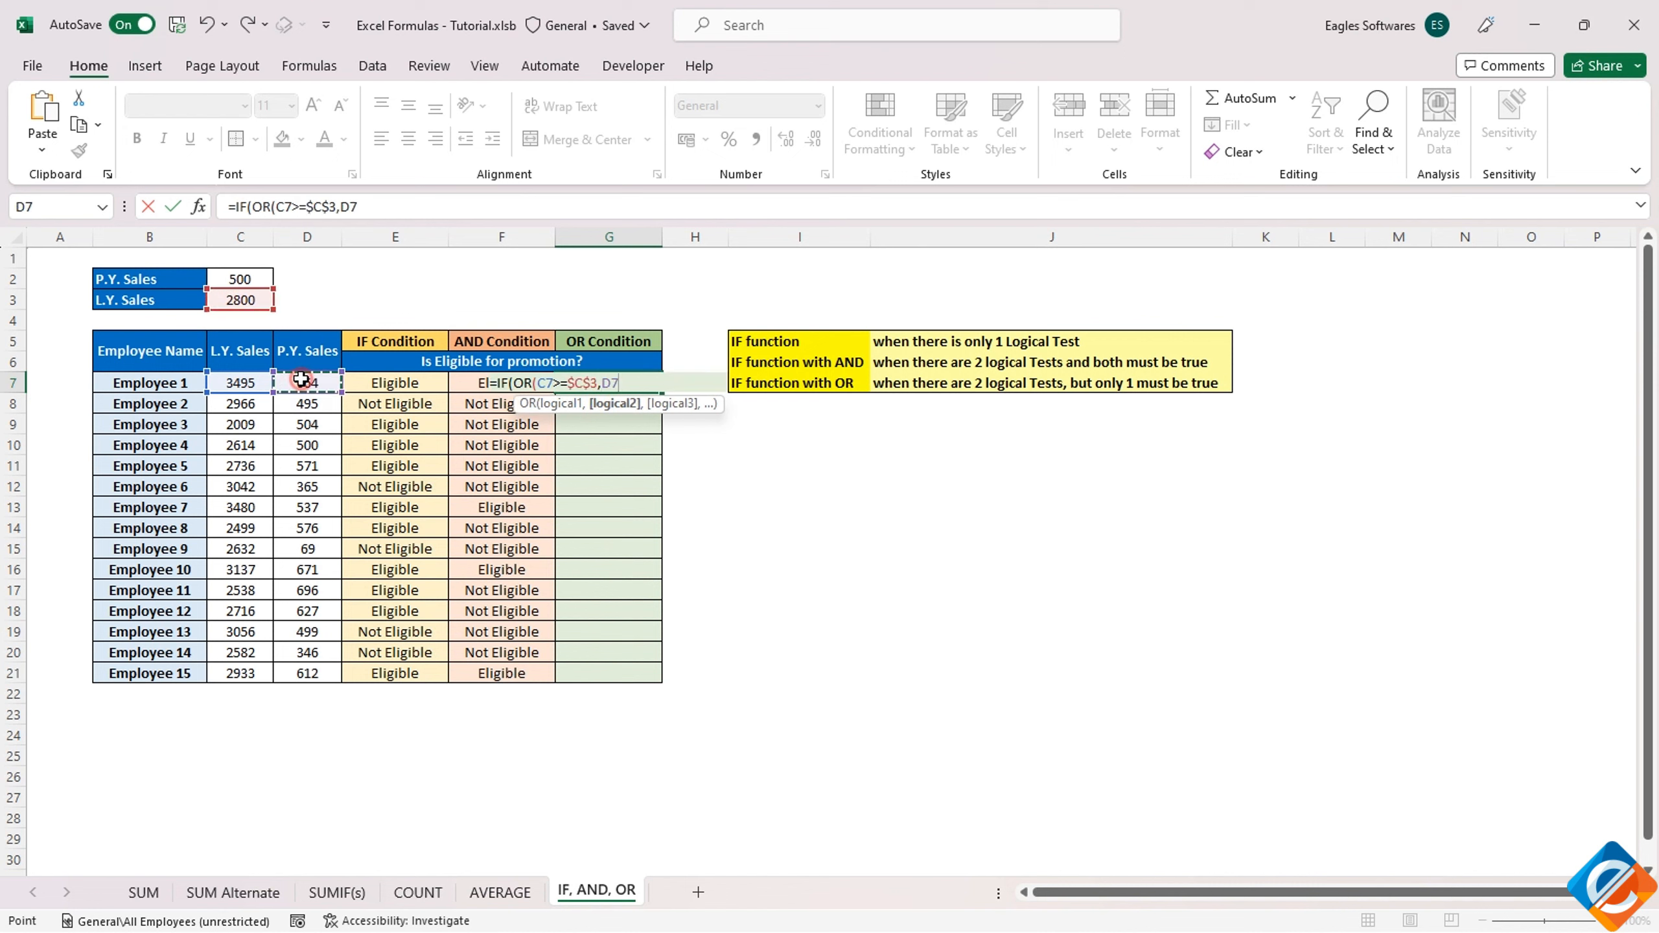
text(>=)
click(233, 279)
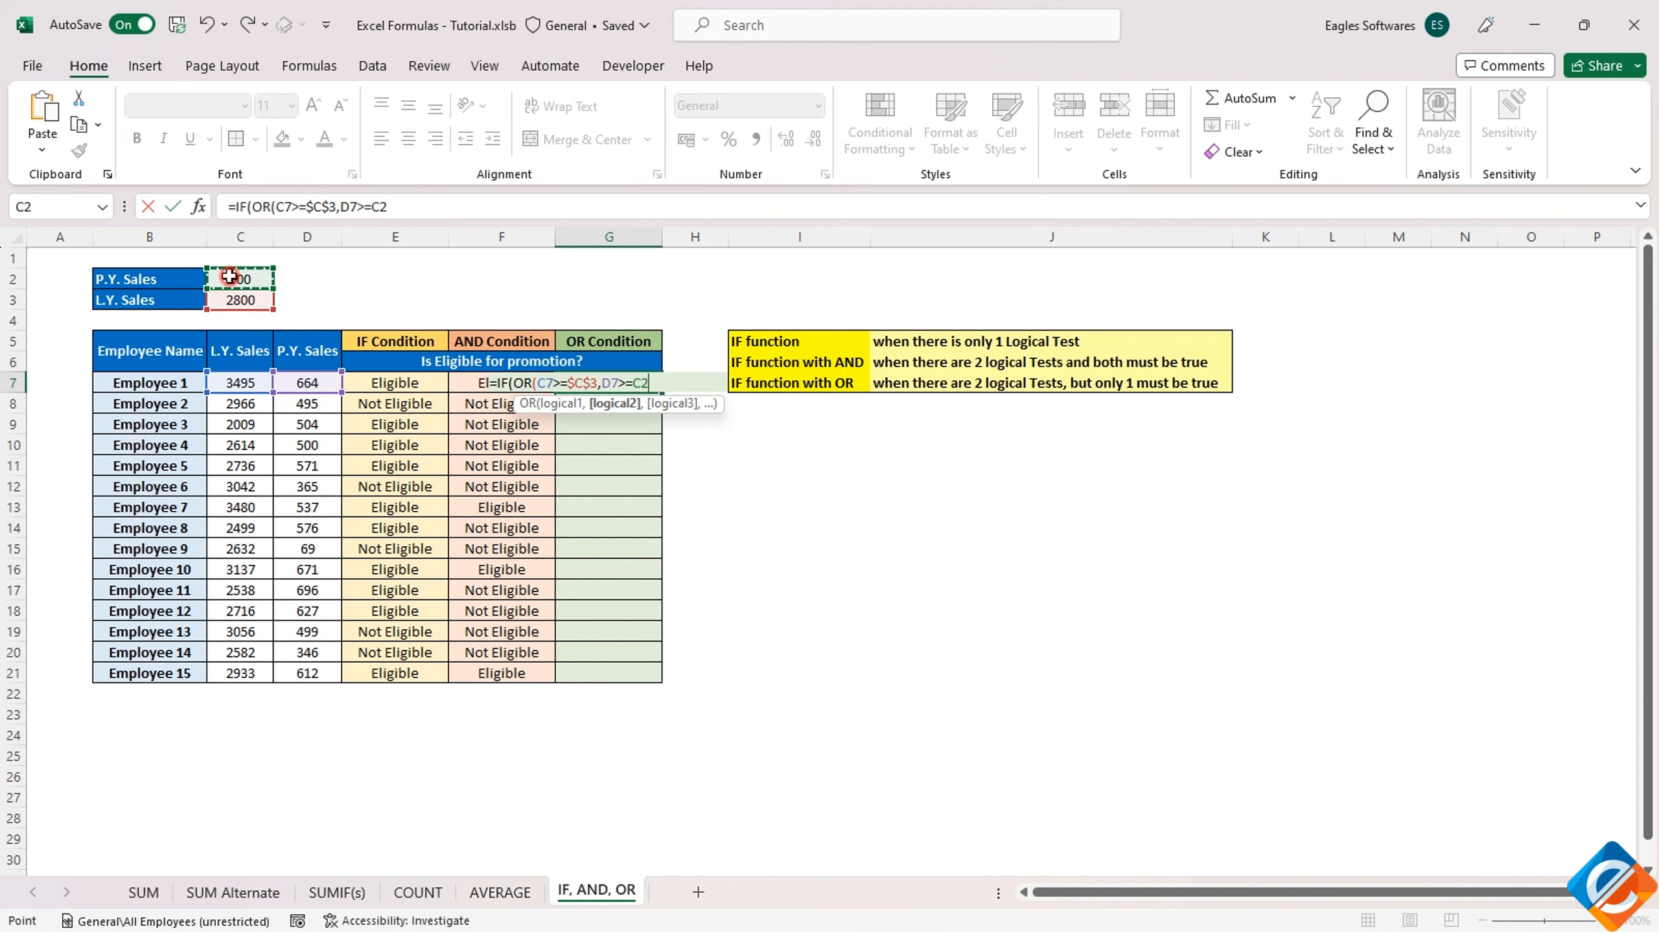
key(F4)
text(),)
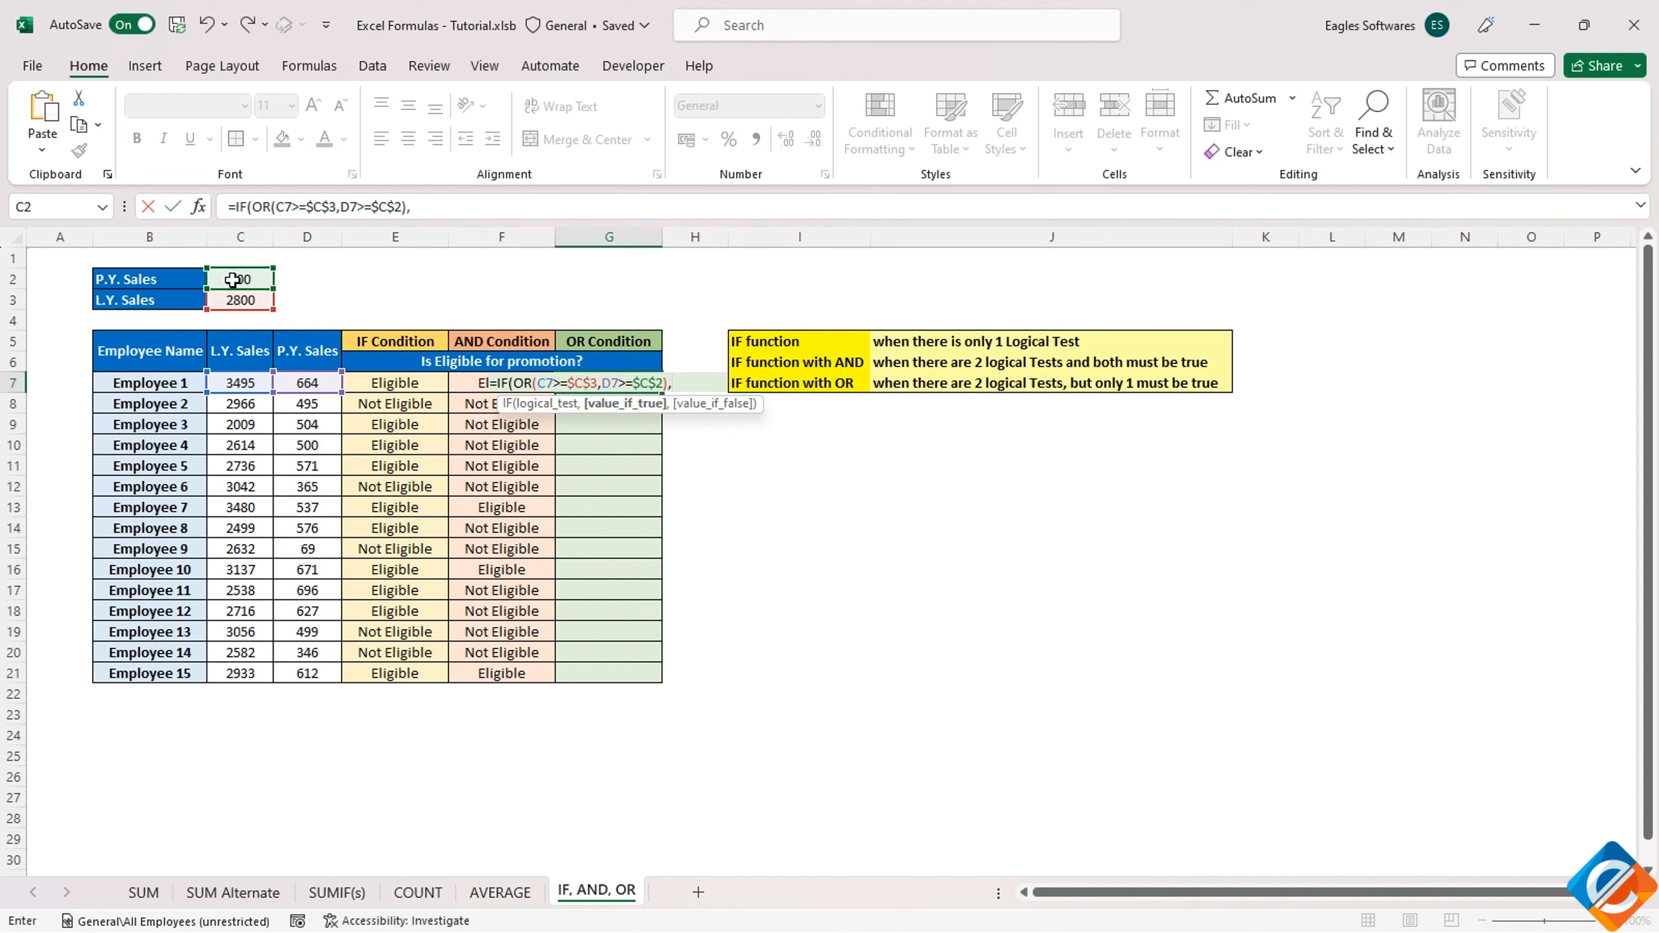
text("Eligible","Not Eligib)
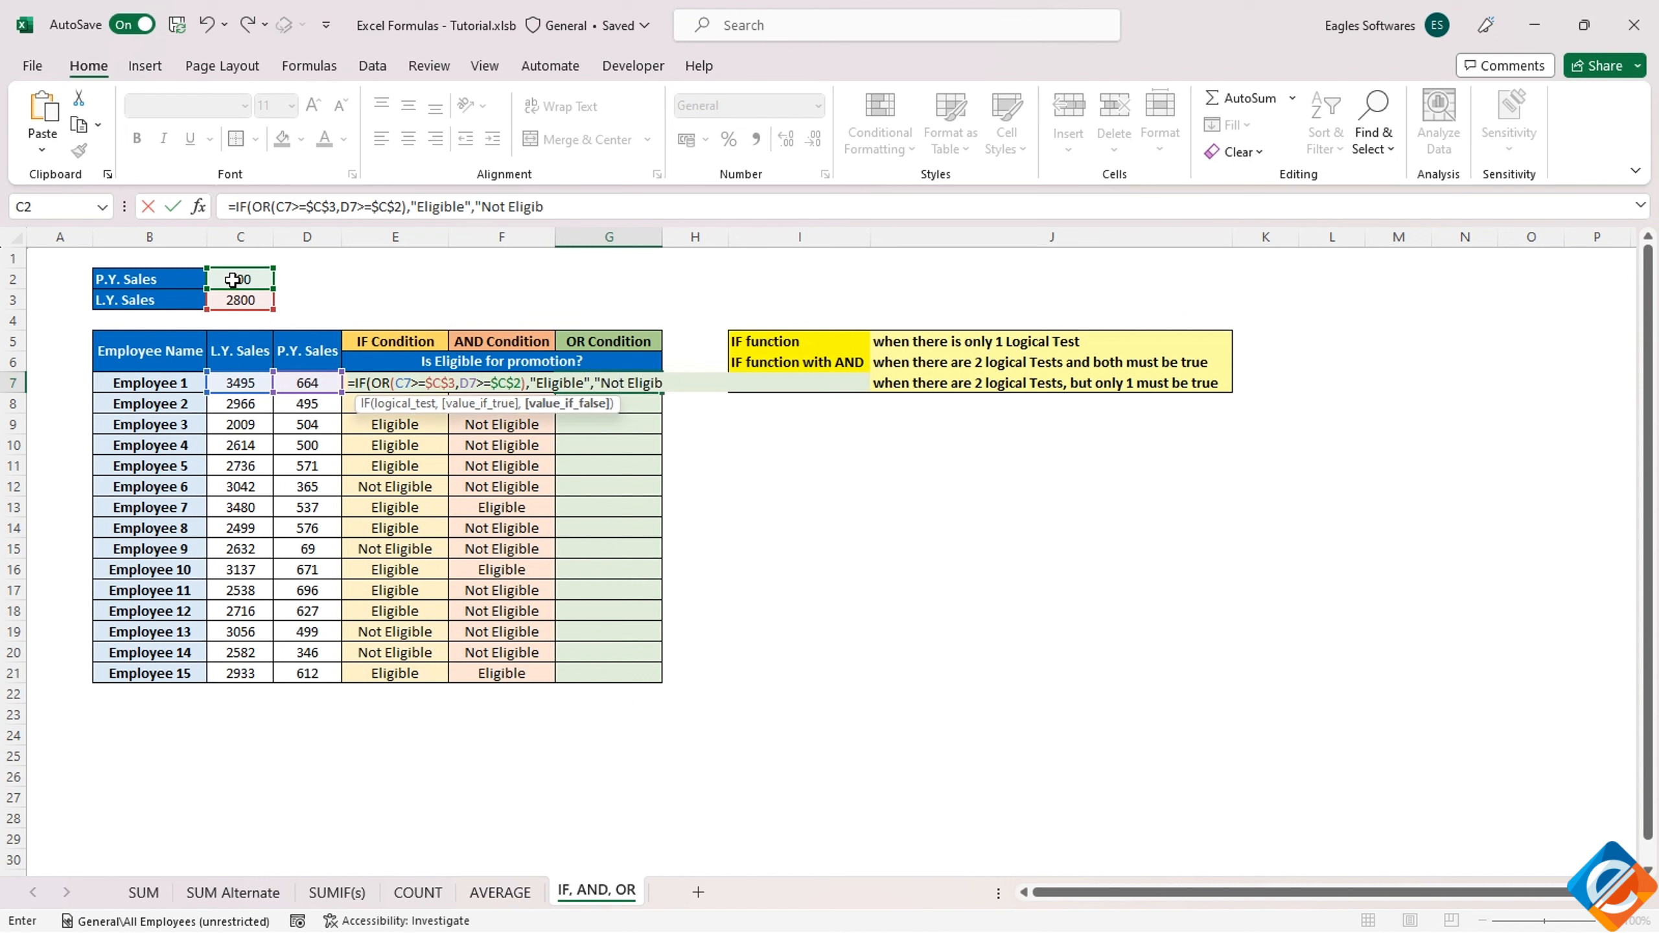
text(le"))
Complete the G7 formula with the results "Eligible" and "Not Eligible", and fill it down to Employee 15
key(Return)
key(Up)
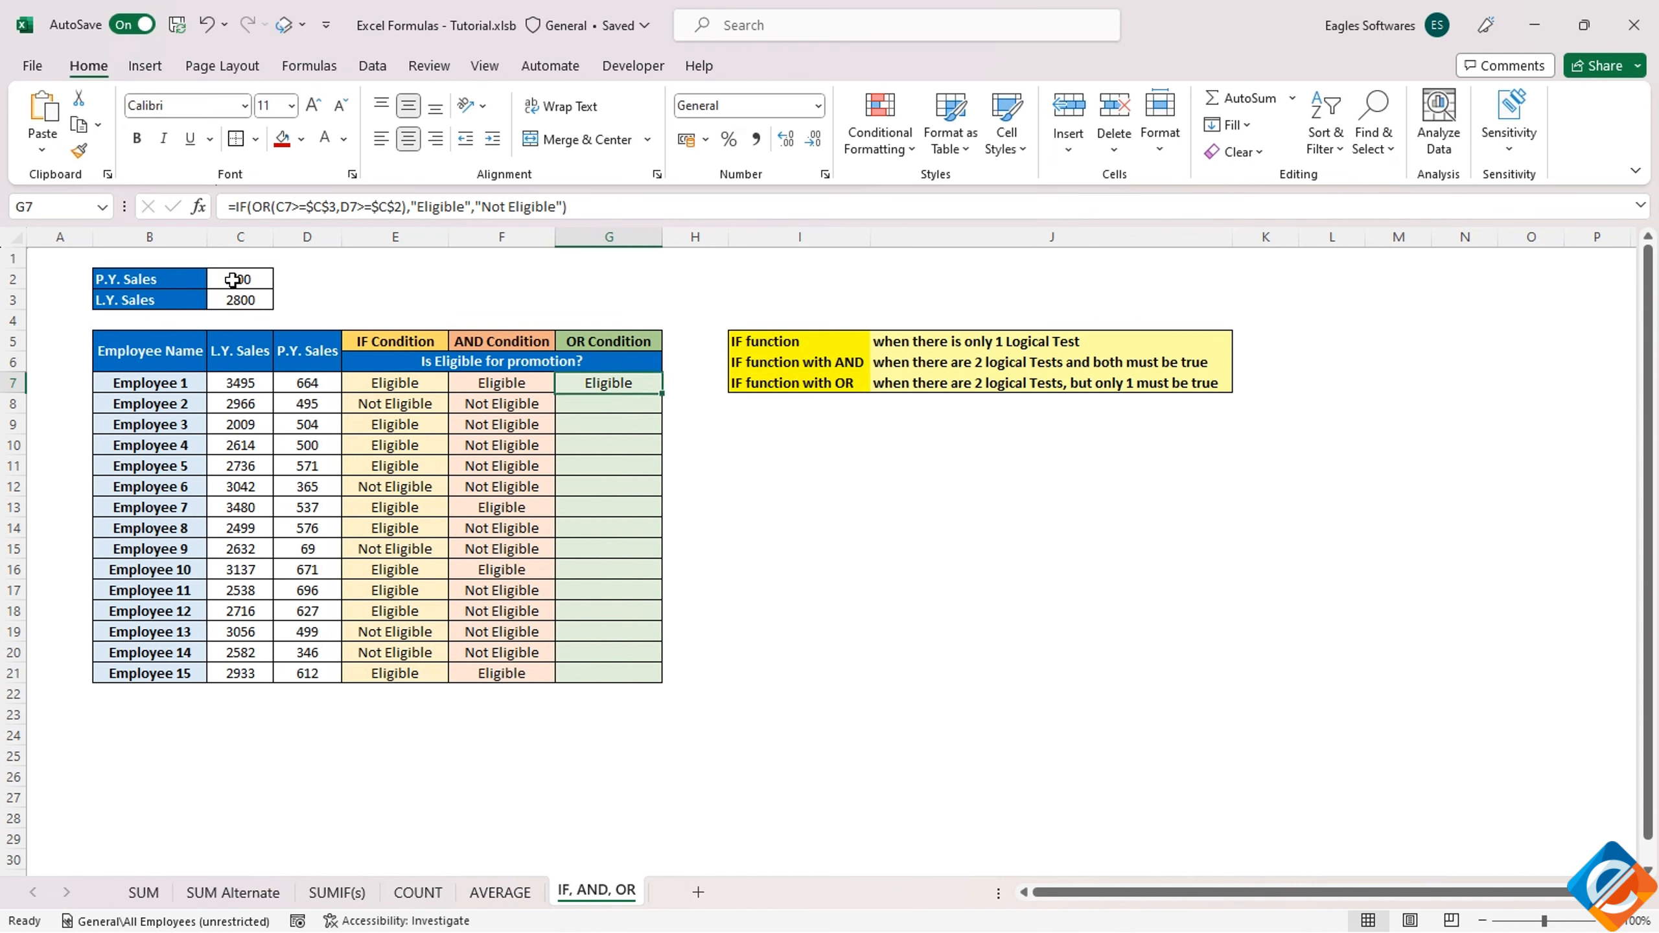
double_click(662, 392)
Compare Employee 2's two sales figures with the results in the AND and OR condition columns
drag(598, 390, 592, 526)
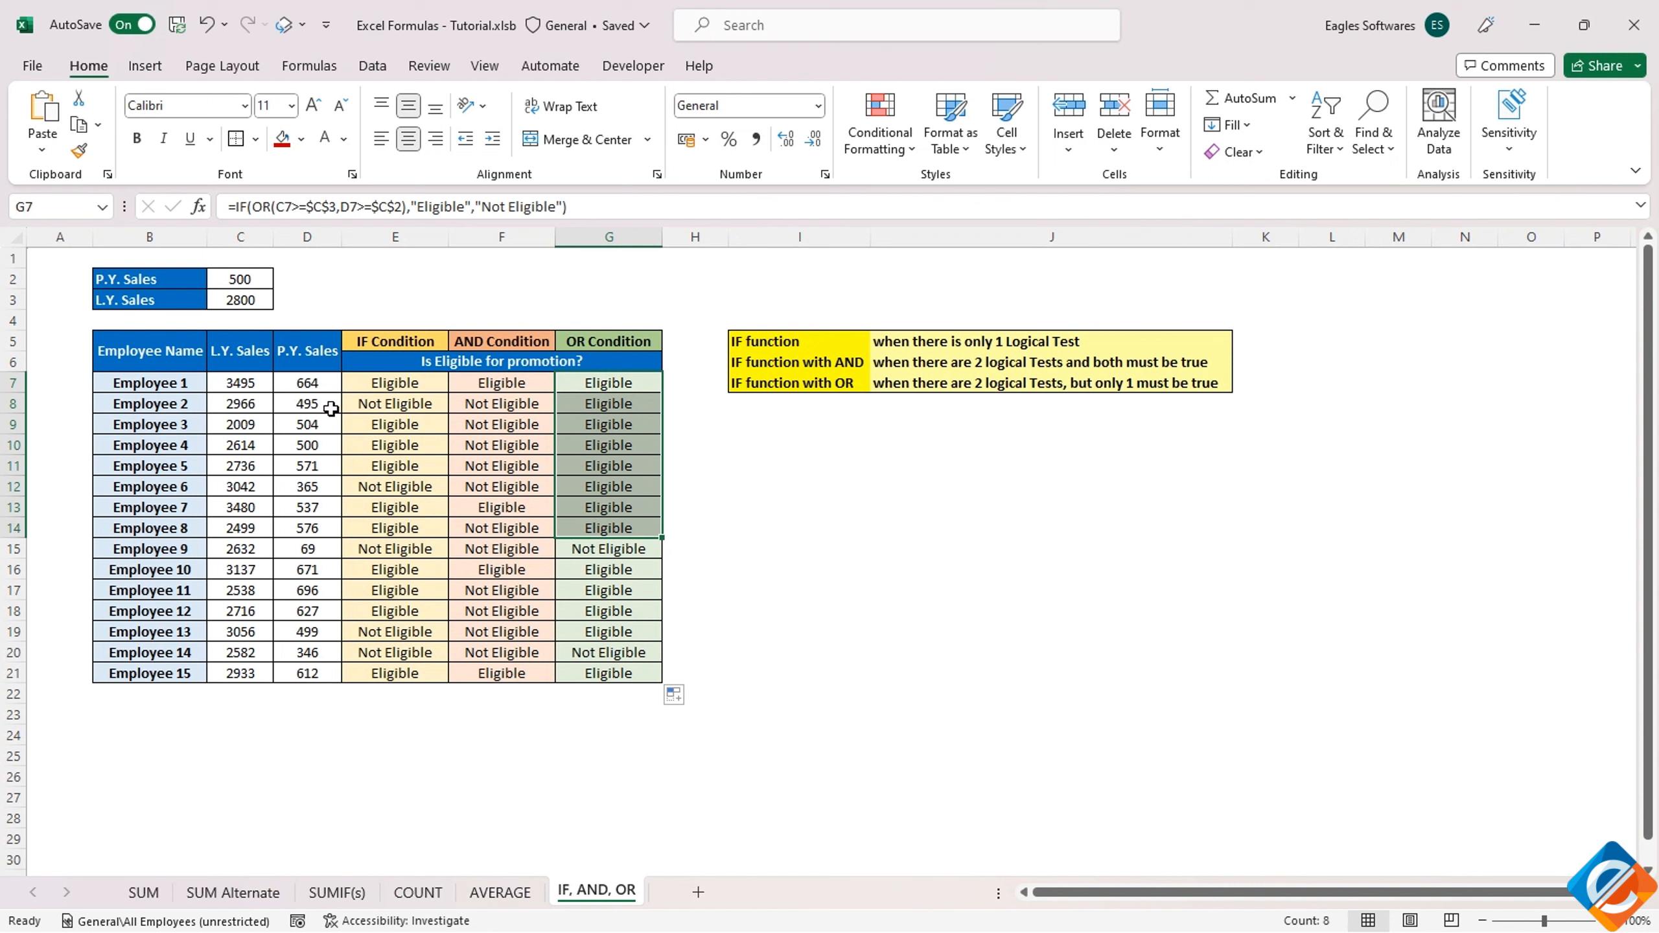
drag(241, 407, 299, 408)
click(503, 405)
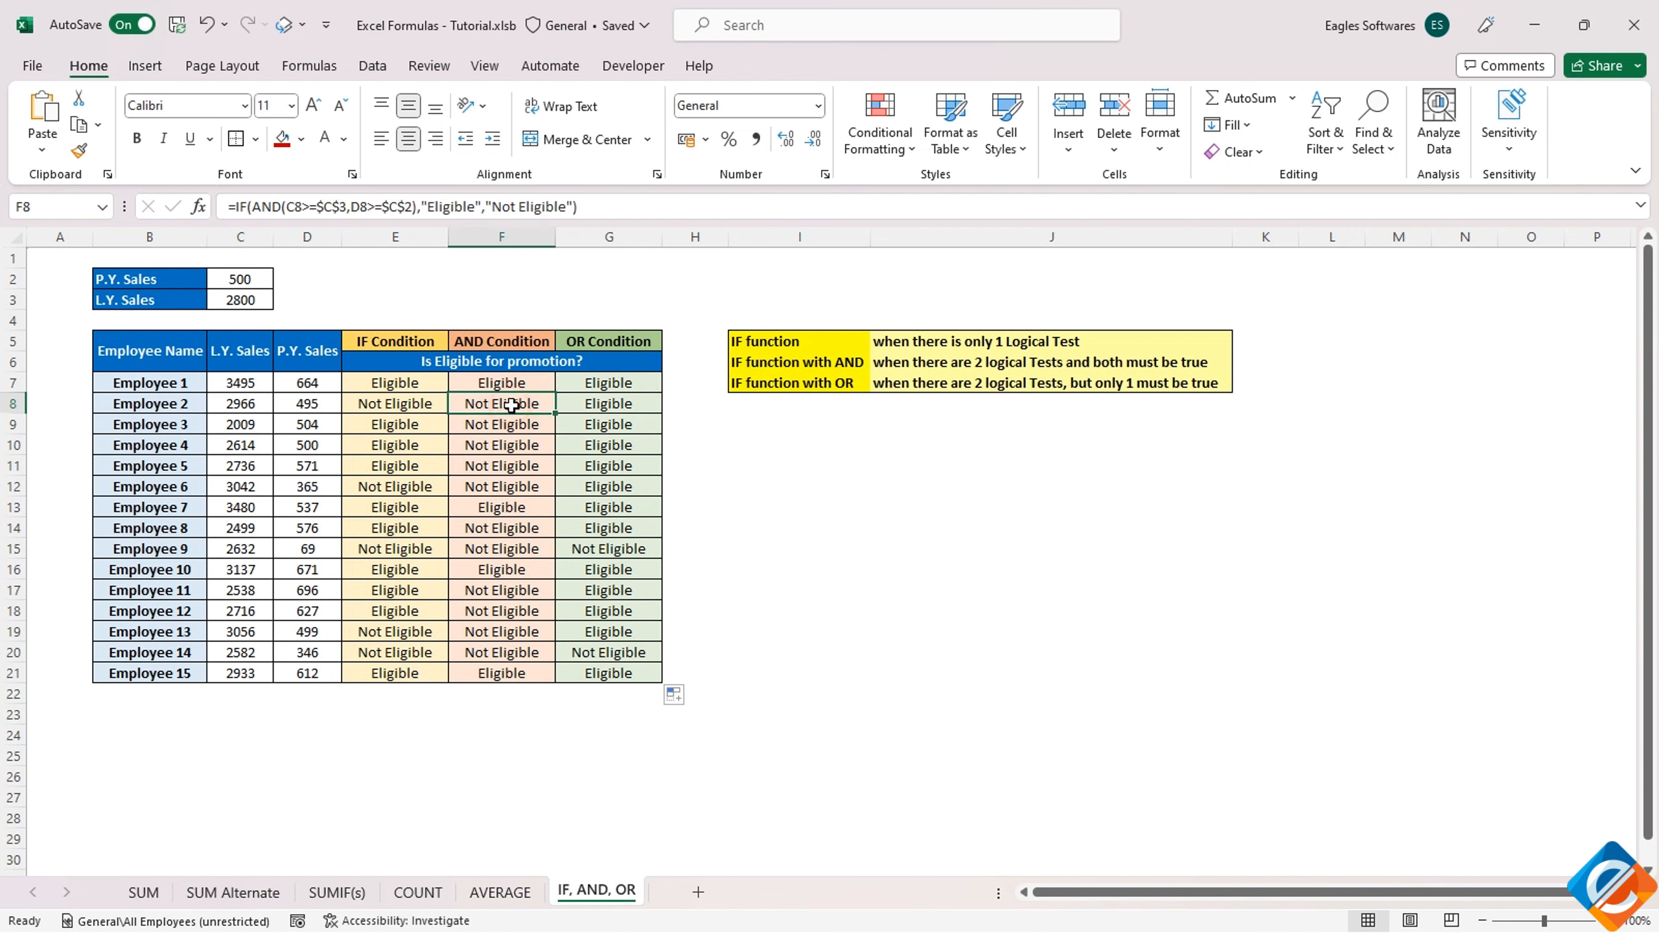
click(269, 407)
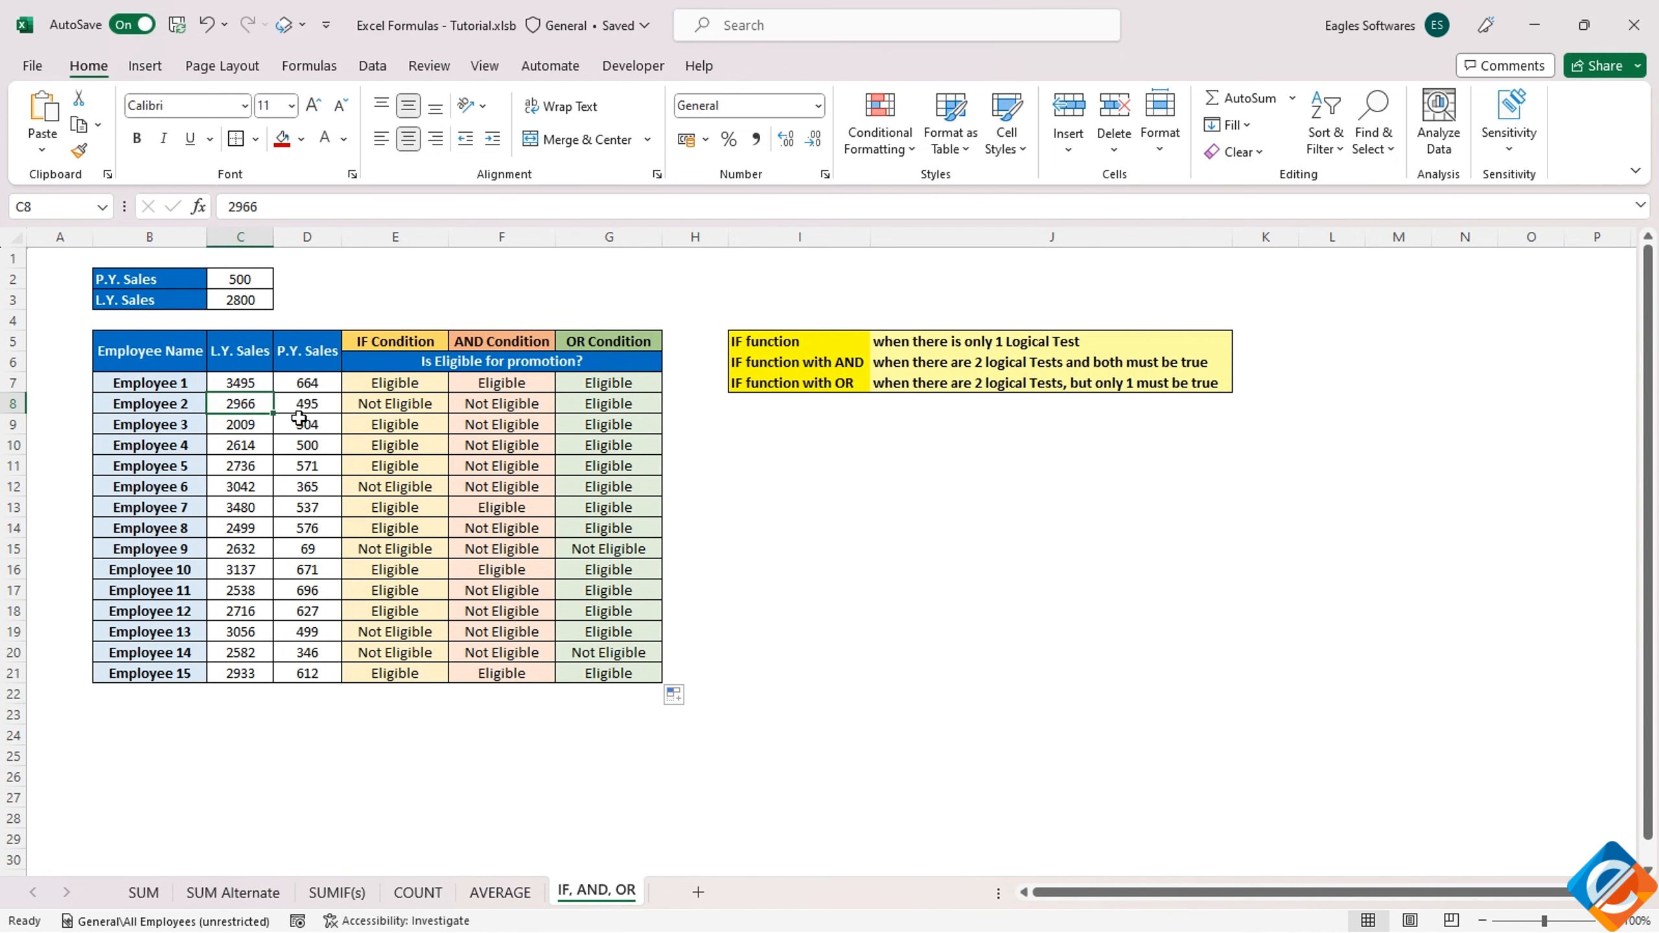
Insert two blank columns directly after the OR Condition column and select H8 in Employee 2's row
click(707, 236)
key(ctrl+plus)
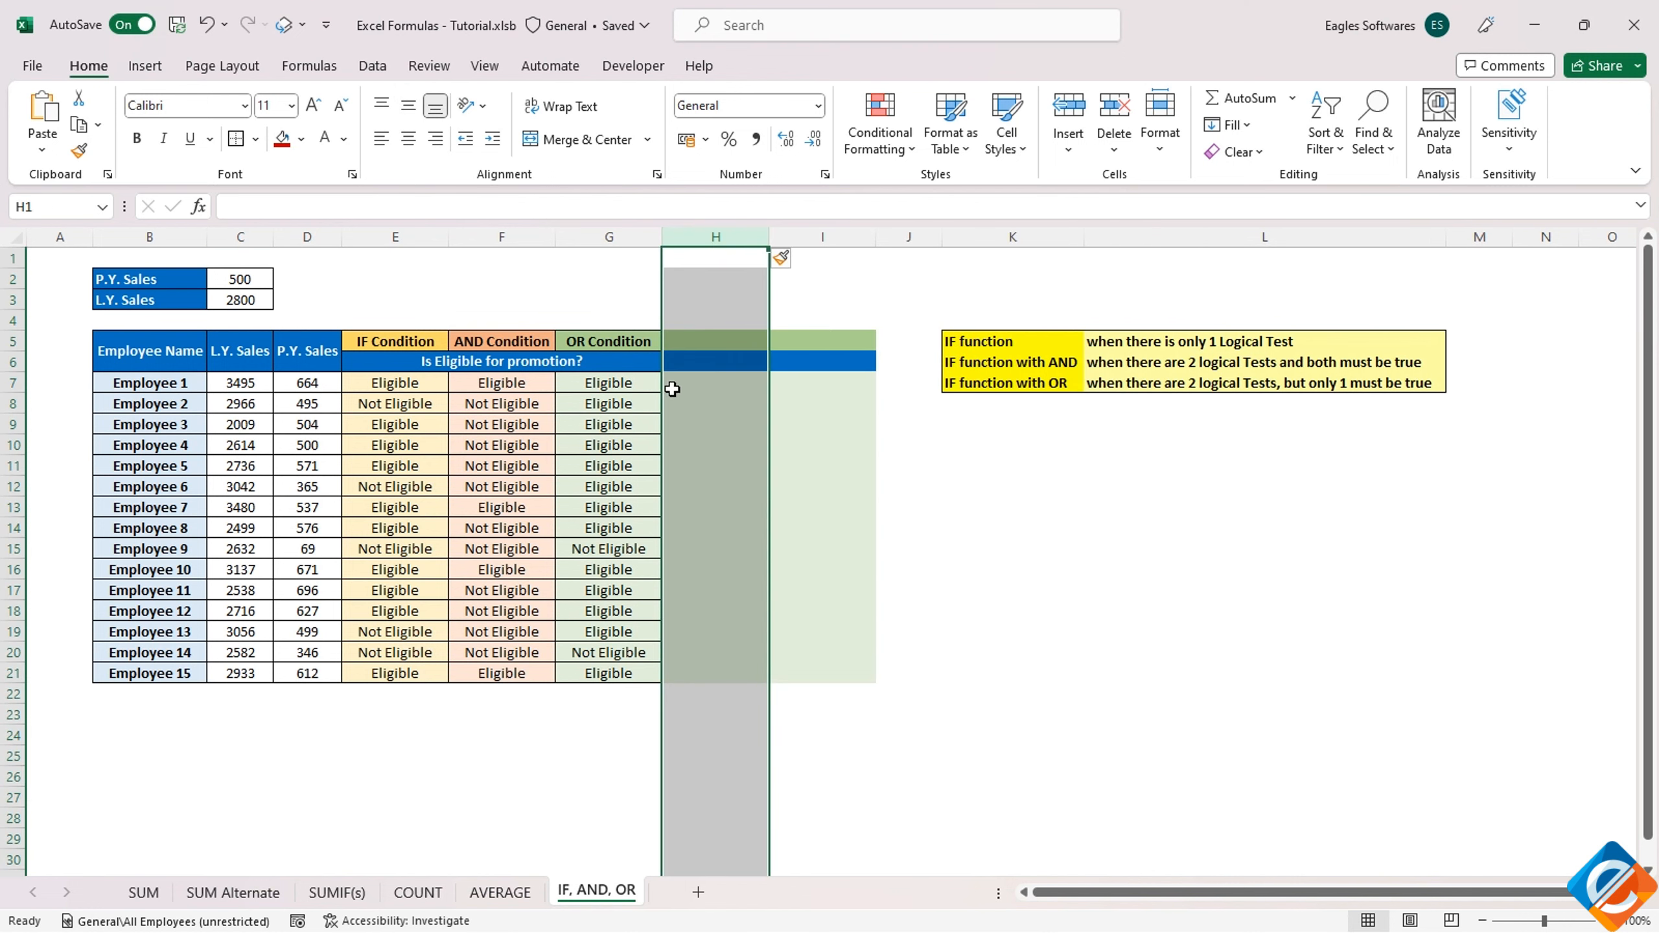
click(683, 401)
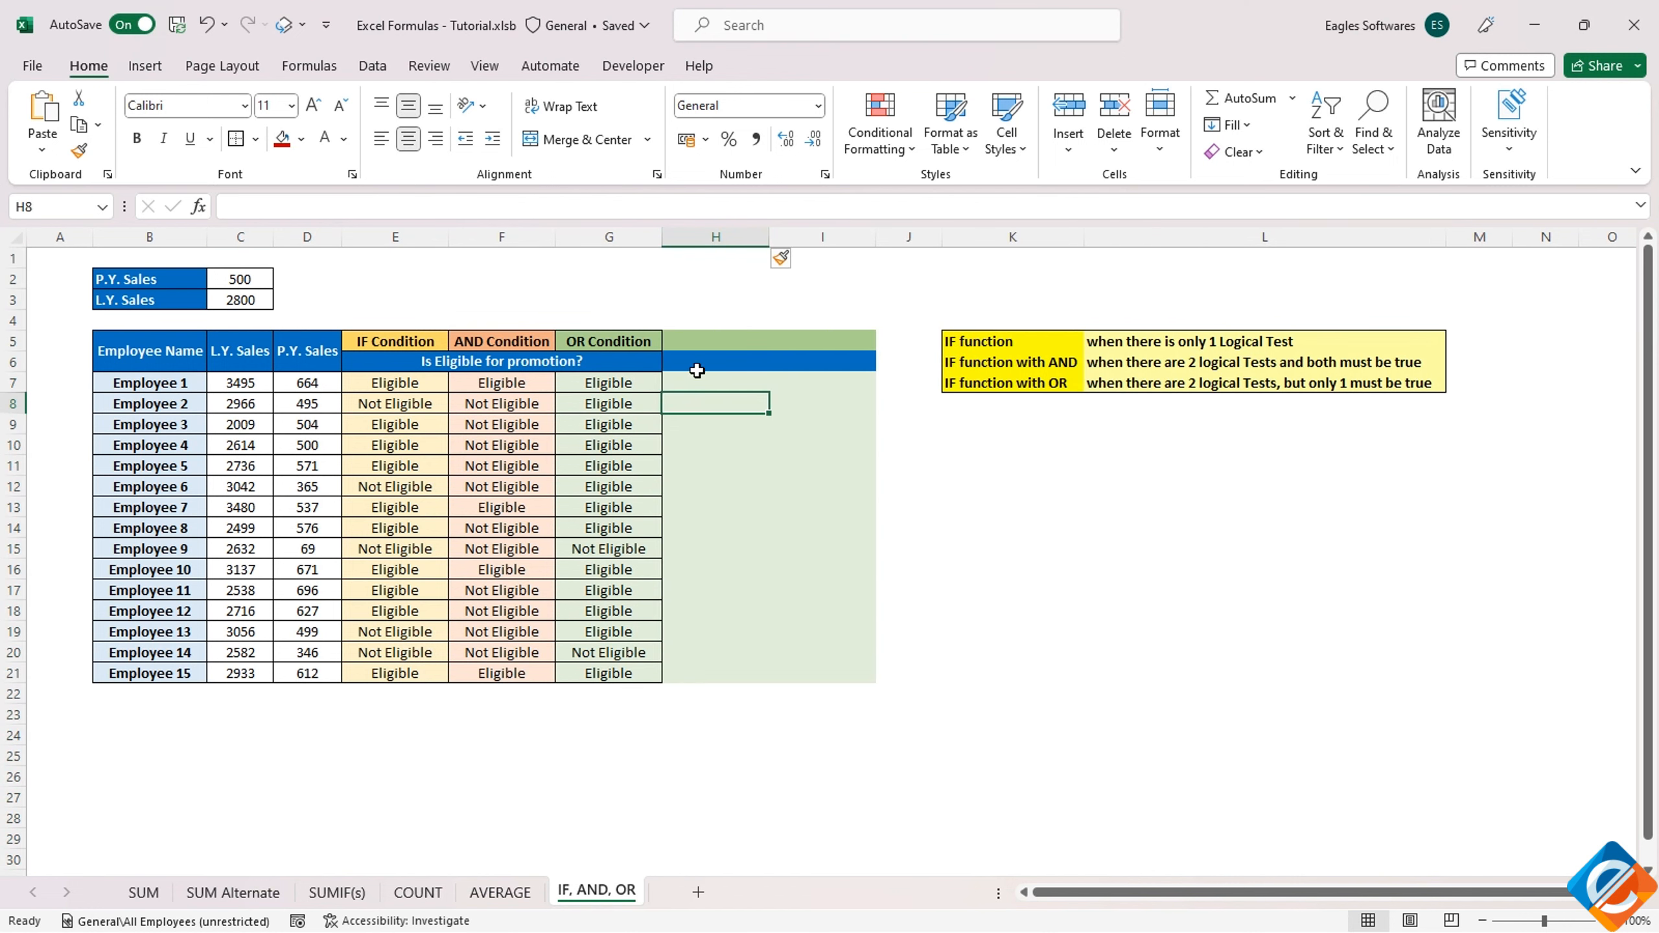
Start a standalone AND formula in H8 with C8>=$C$3 as its first condition
text(=an)
double_click(725, 426)
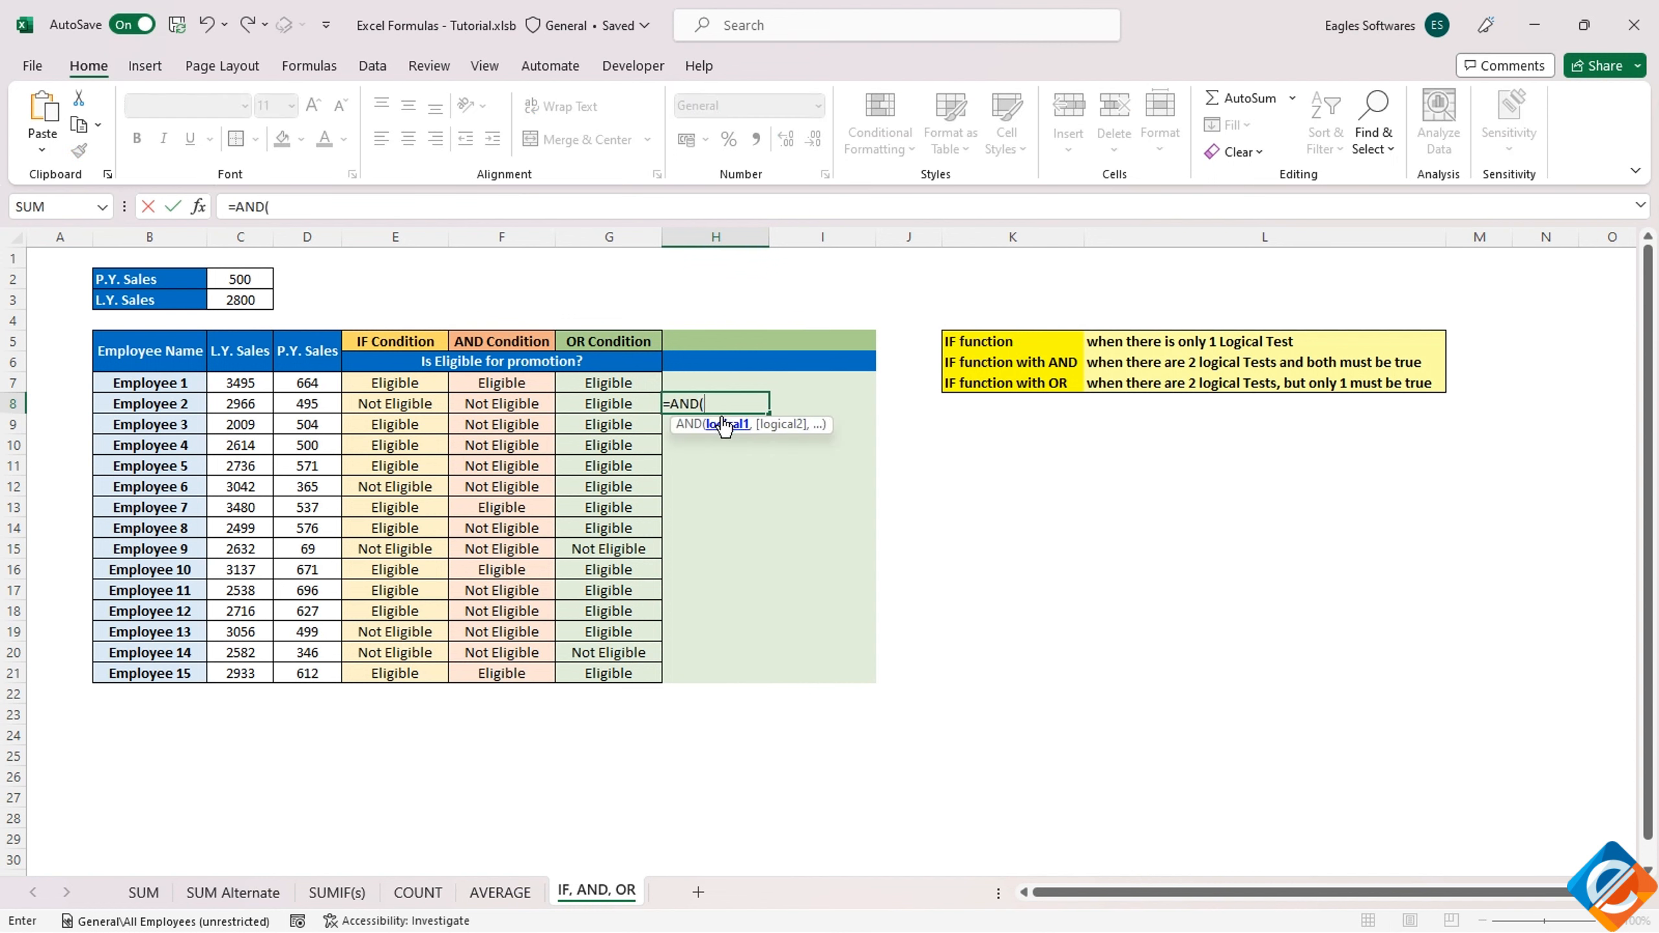
click(243, 405)
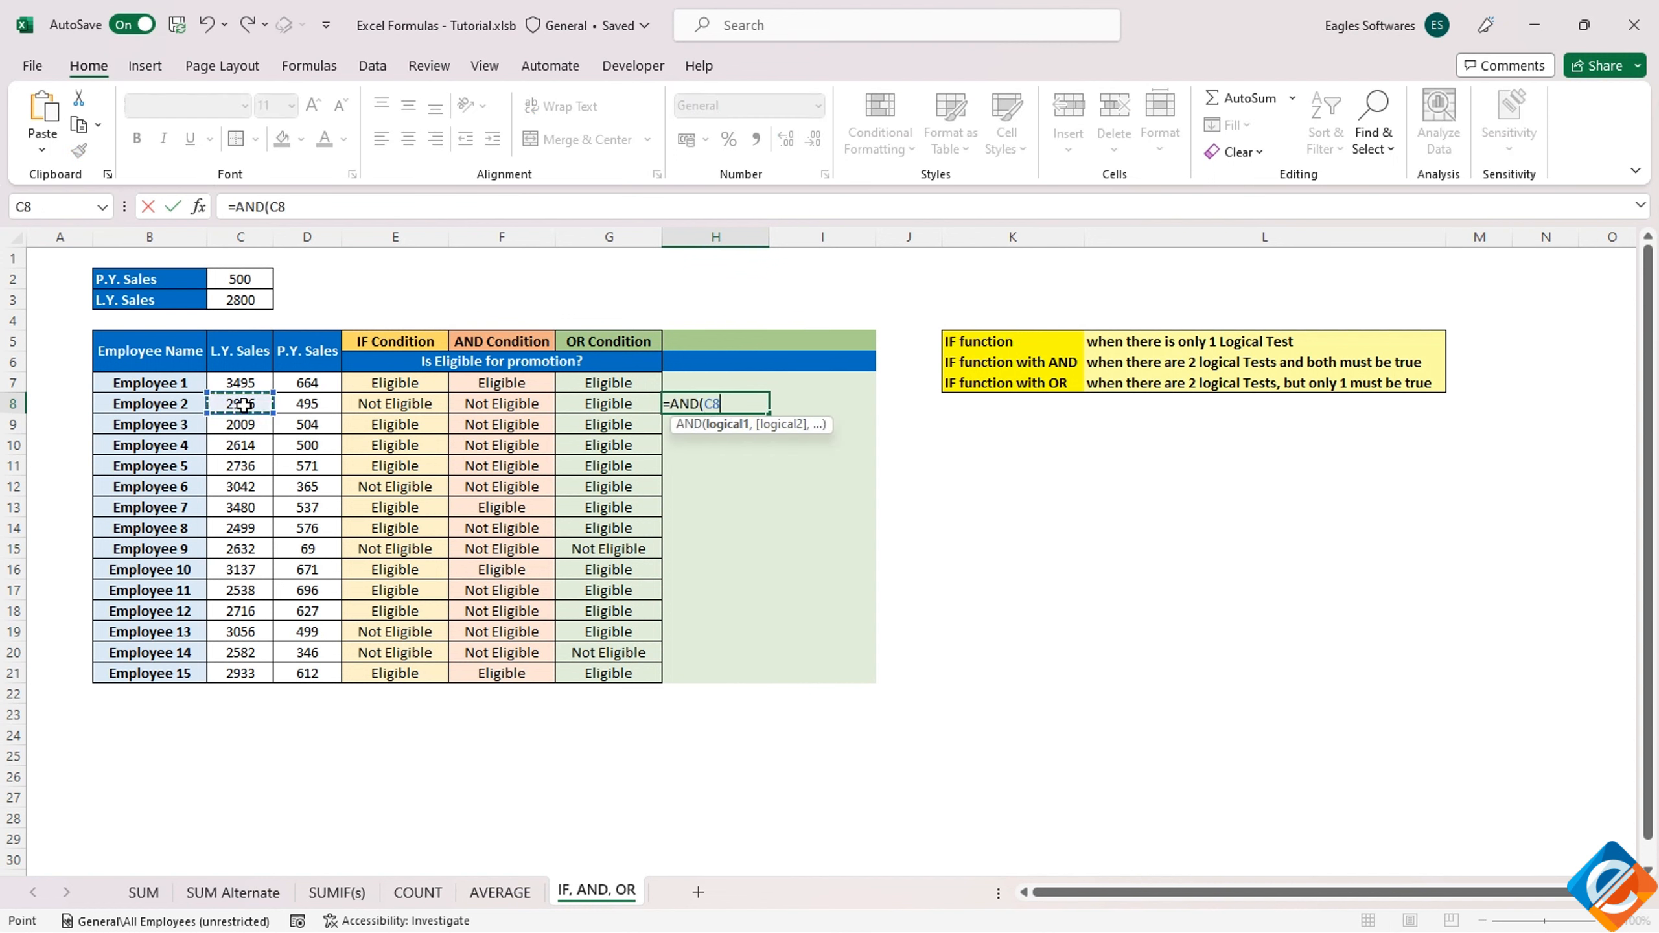
text(>=)
click(242, 295)
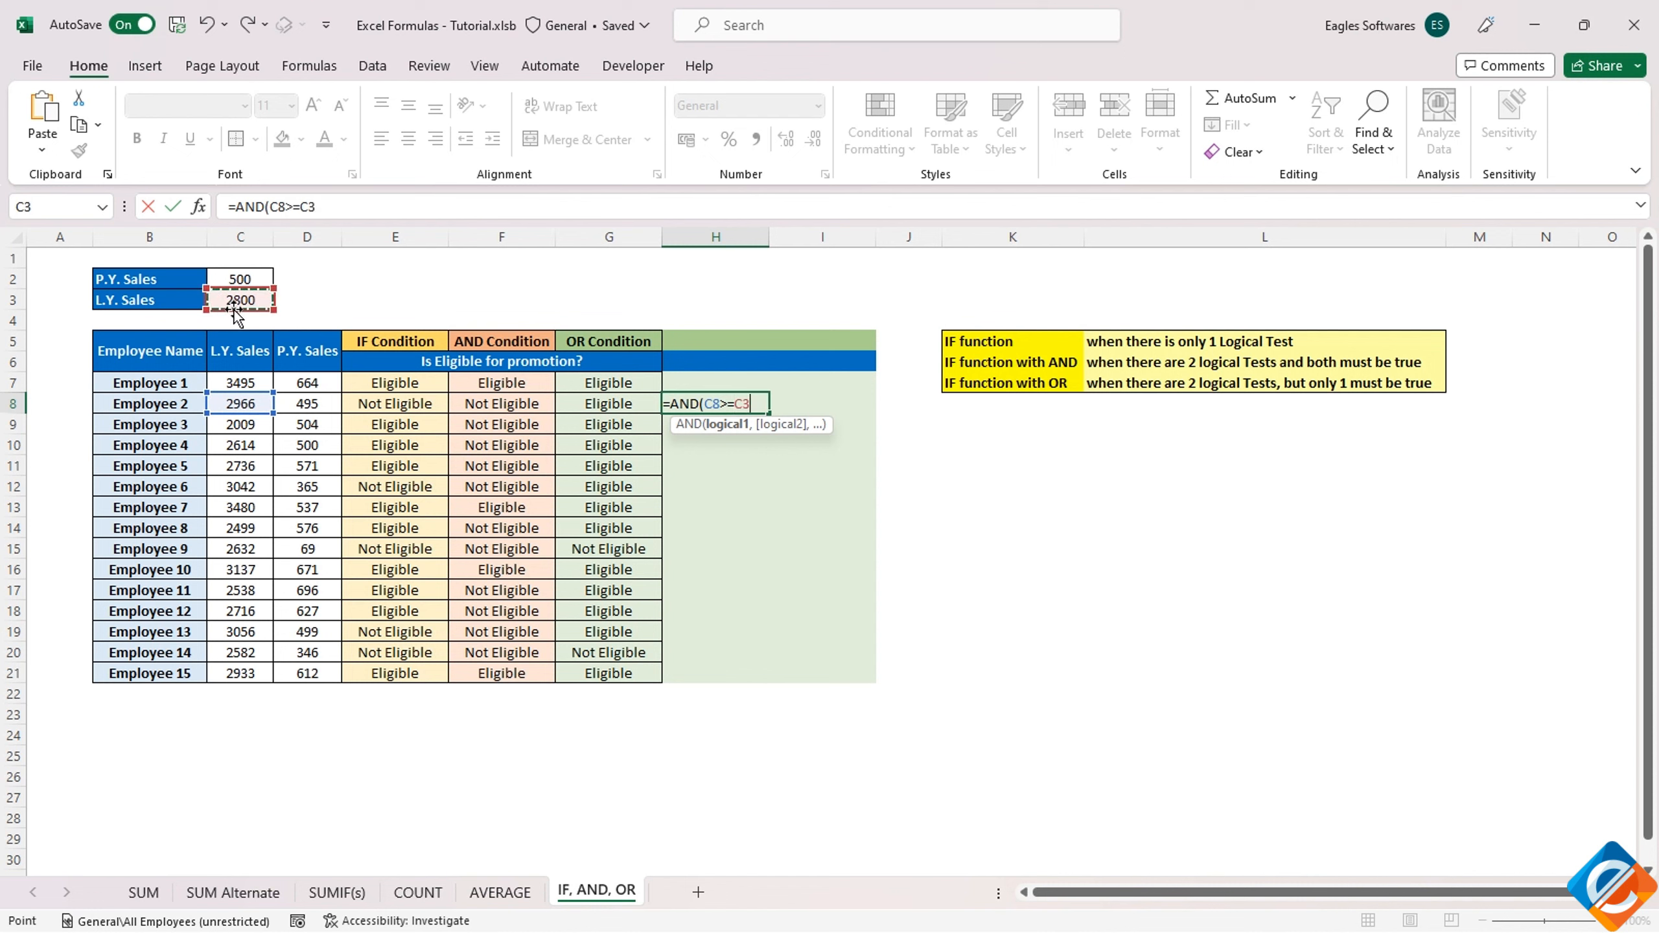
key(F4)
text(,)
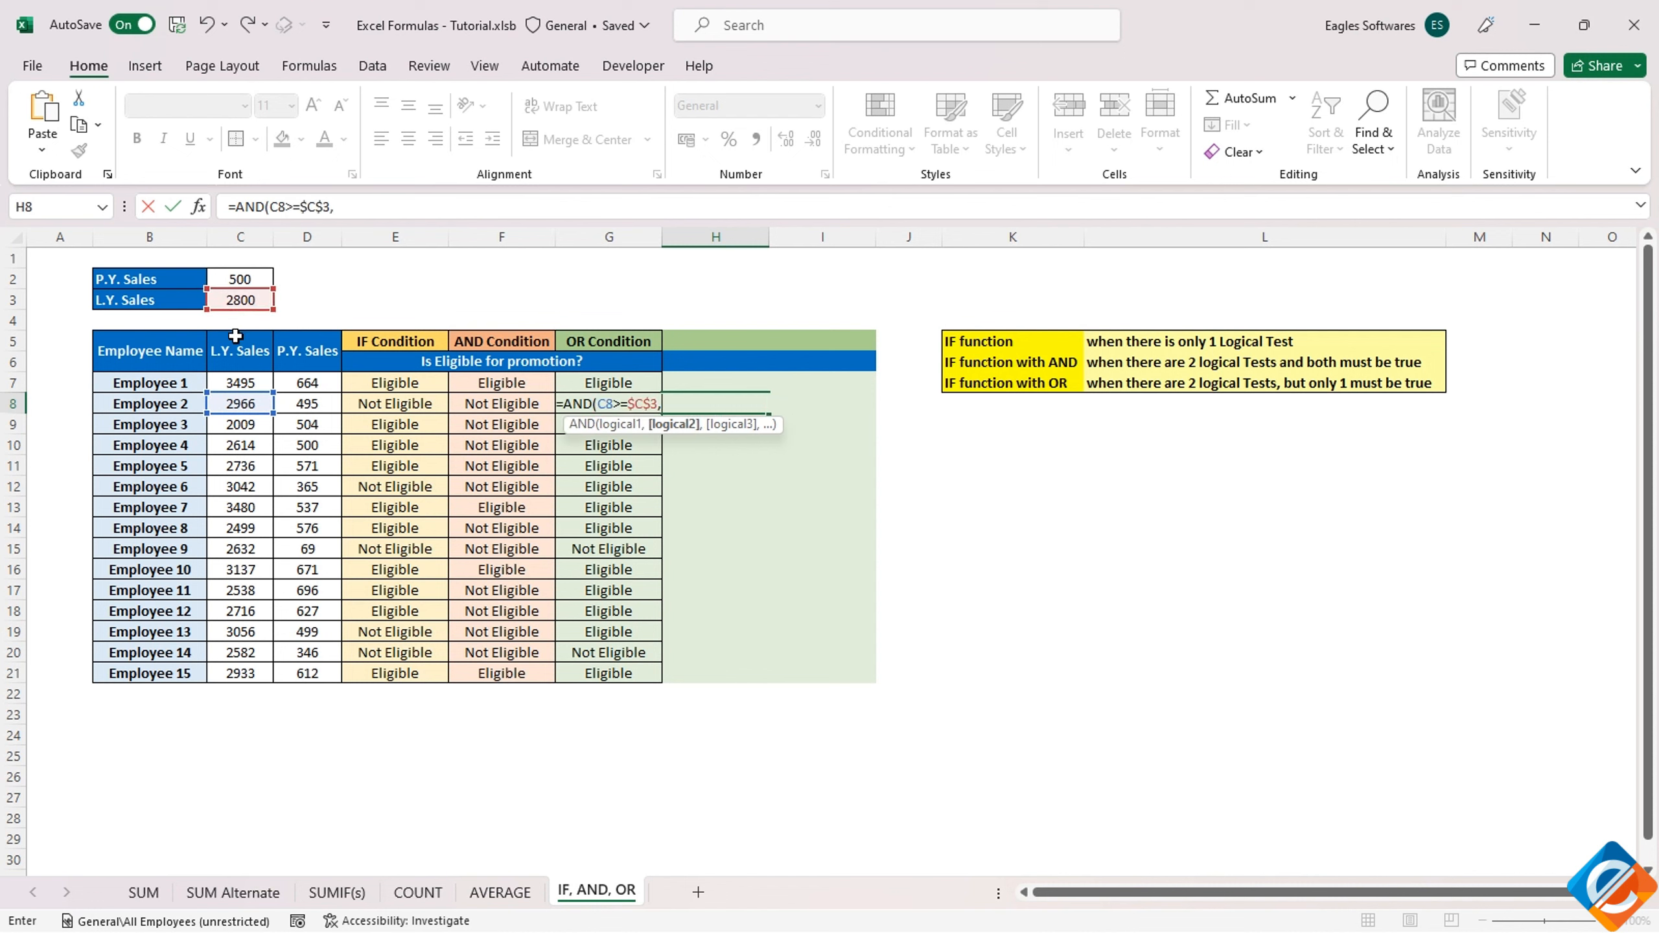
Add D8>=$C$2 as the second condition of the AND formula in H8 and complete it
click(296, 404)
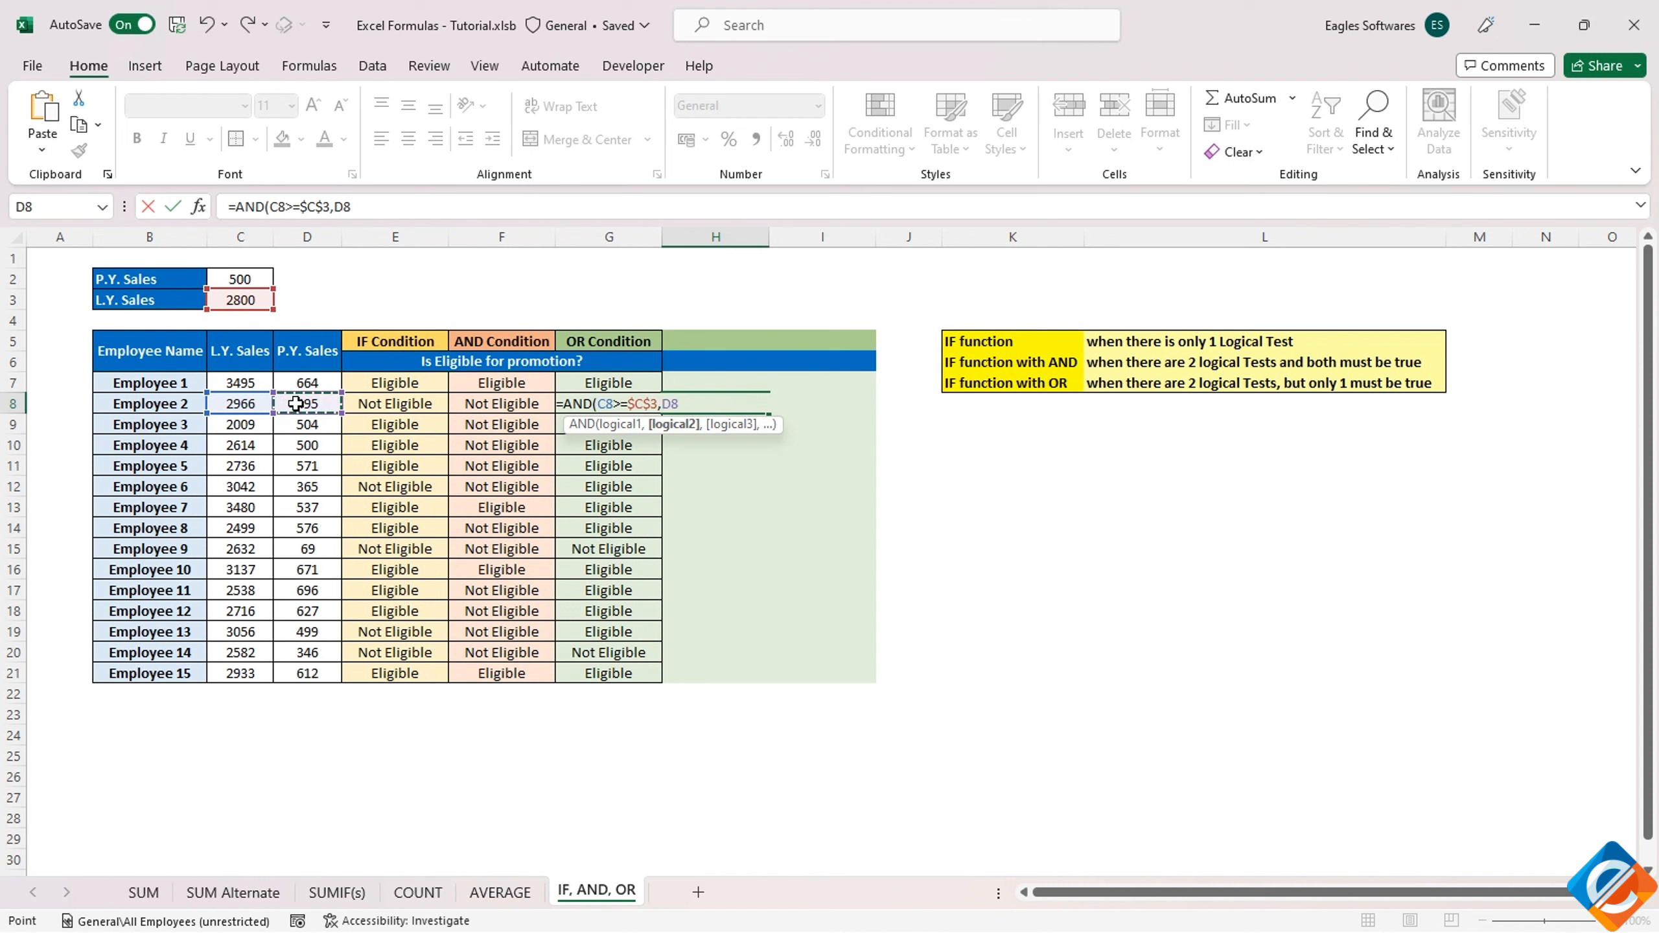
text(>=)
click(241, 280)
key(F4)
key(Return)
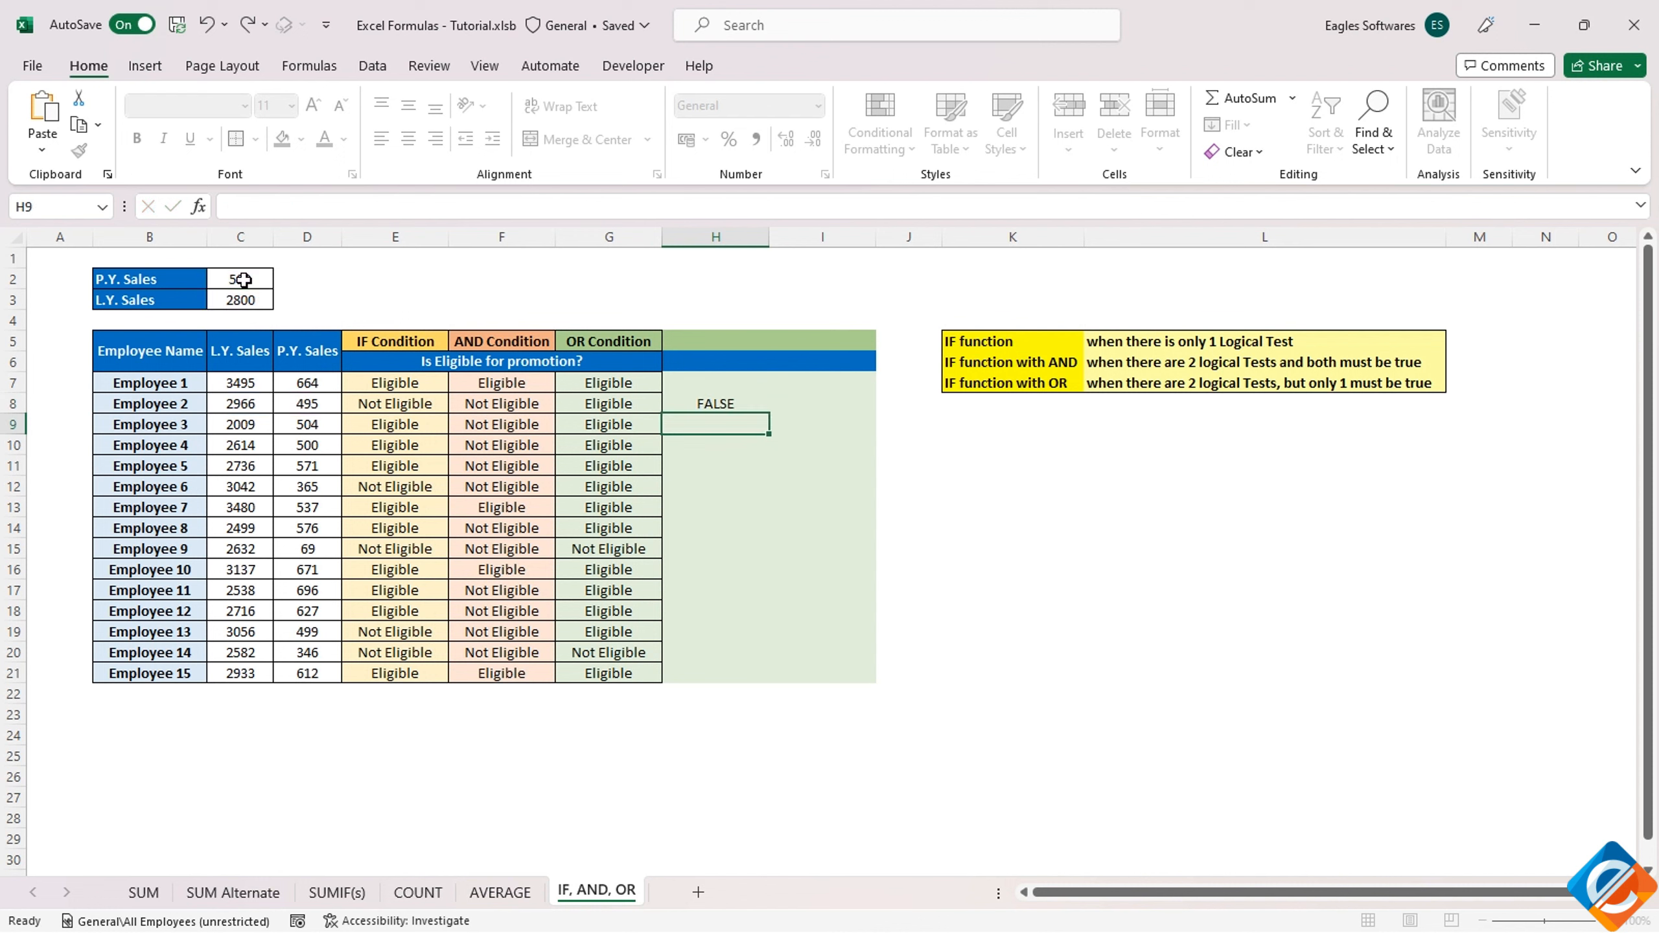
key(Up)
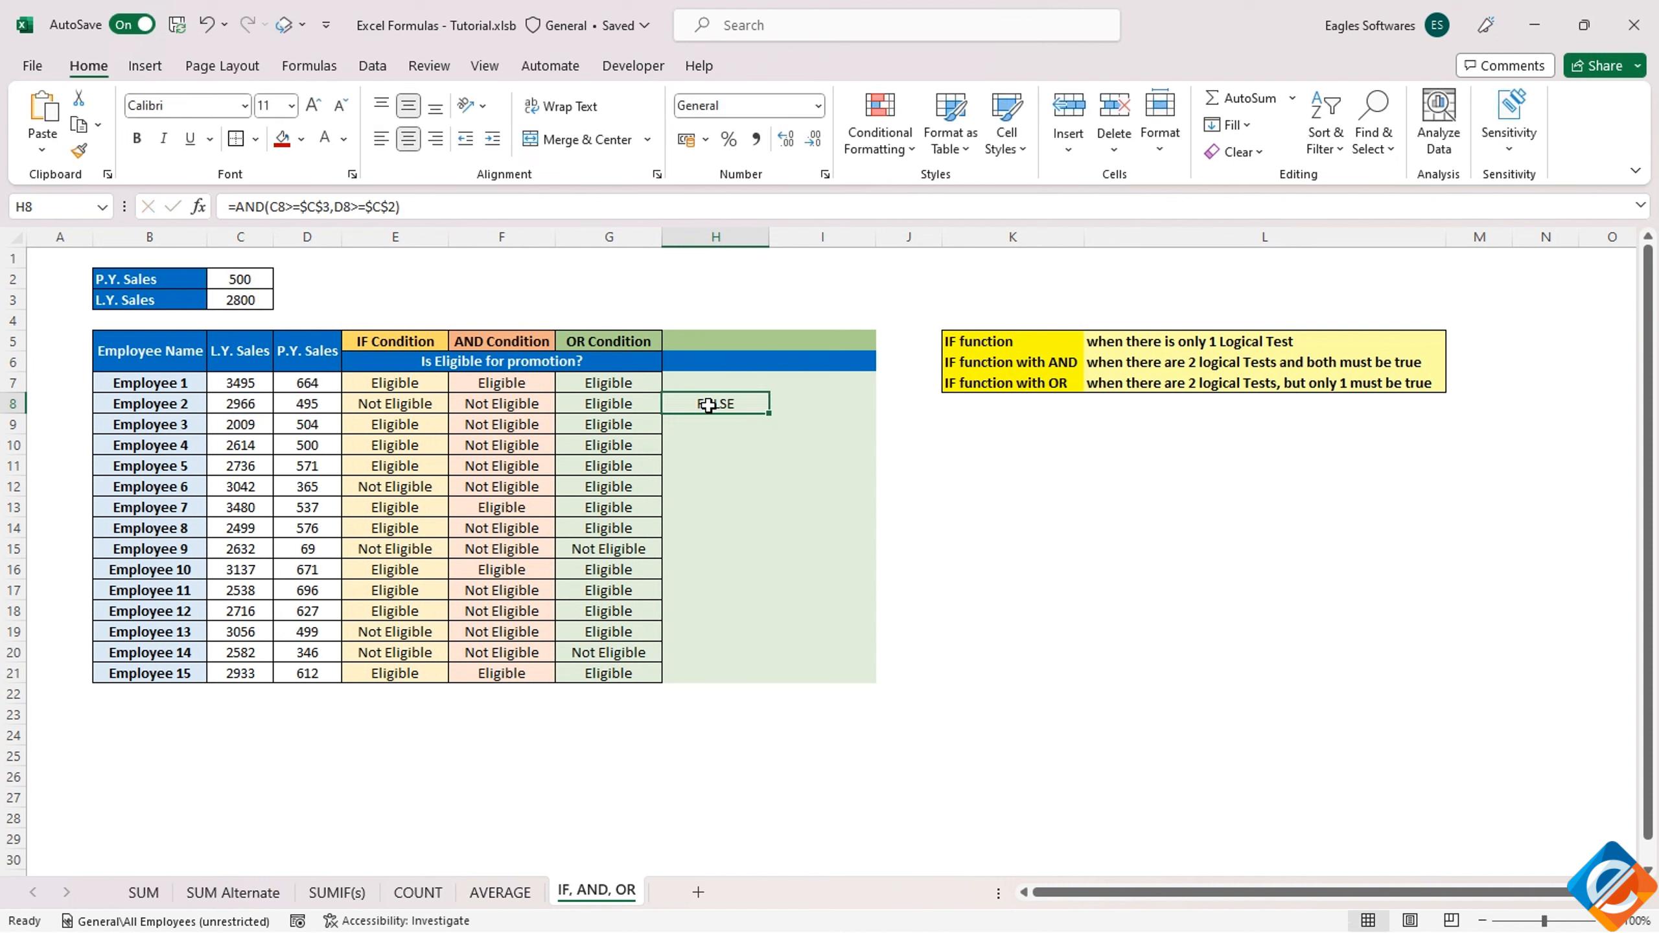
Set the P.Y. Sales threshold in C2 to 495, matching Employee 2's P.Y. Sales
click(294, 404)
click(237, 281)
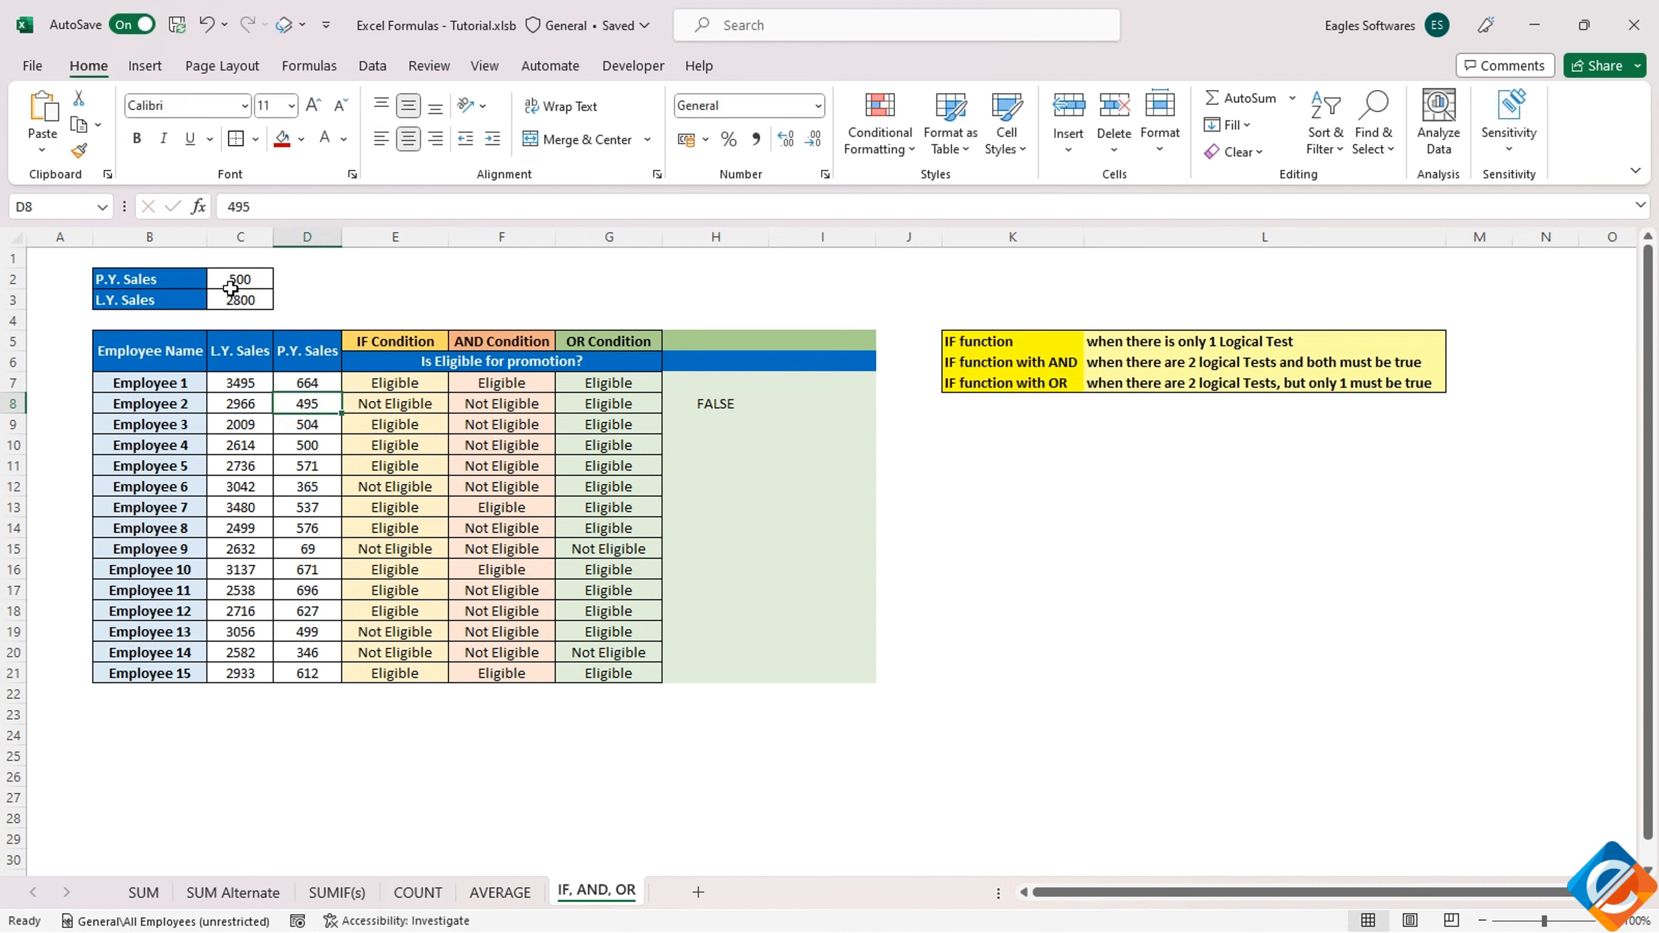
text(49)
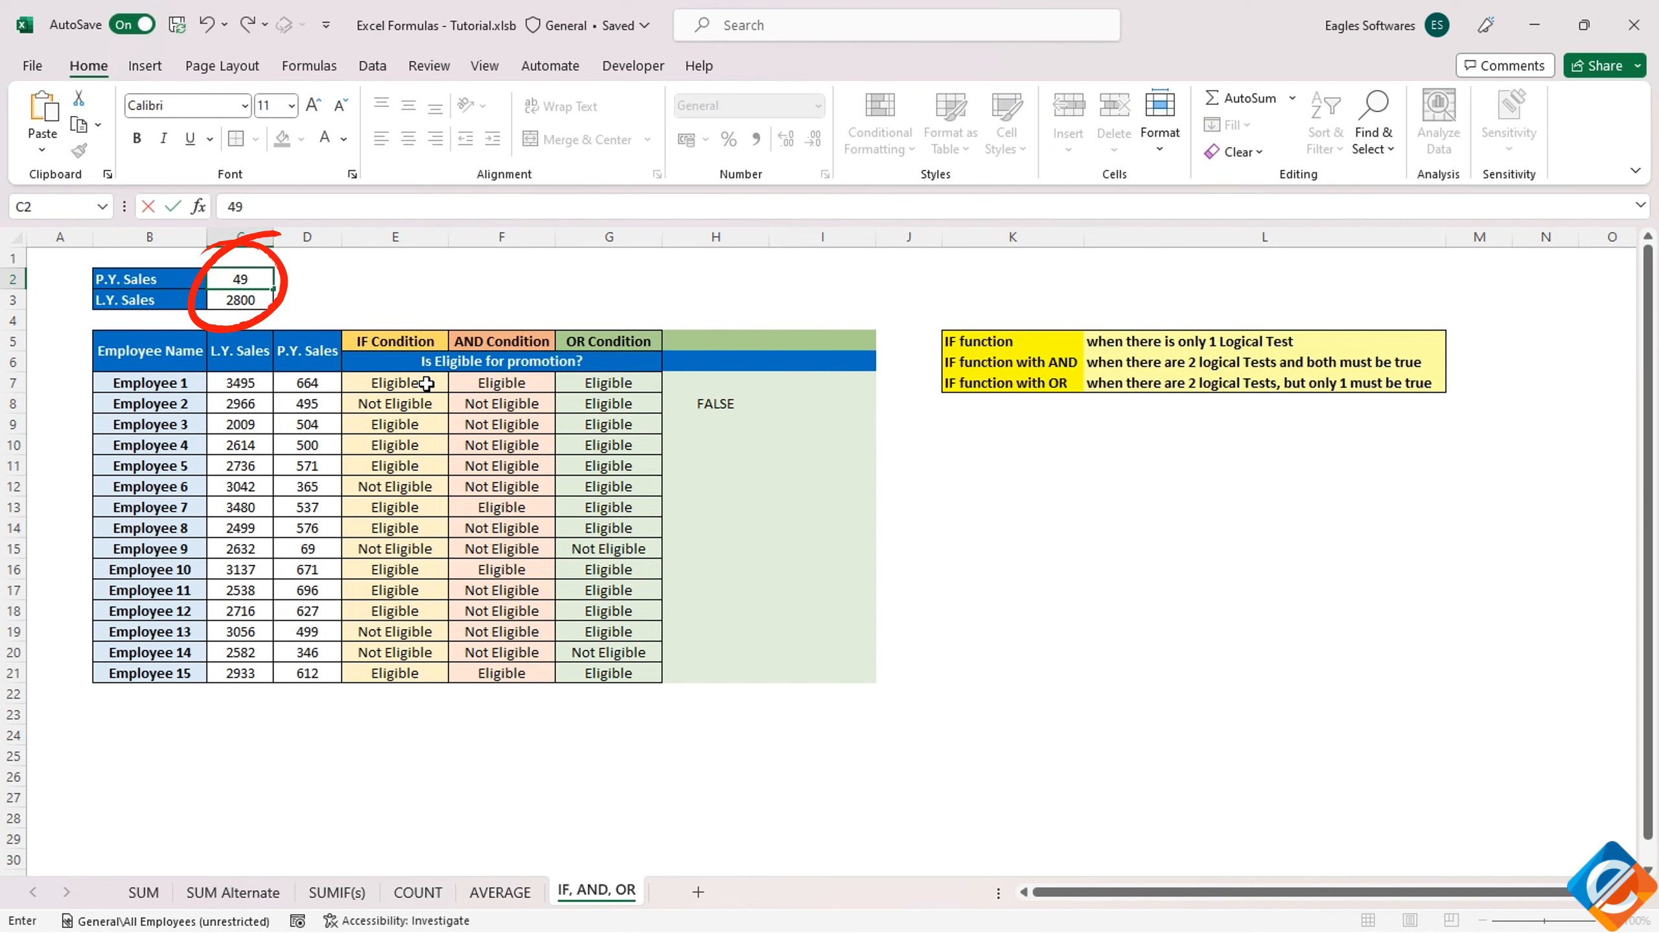
text(5)
key(Return)
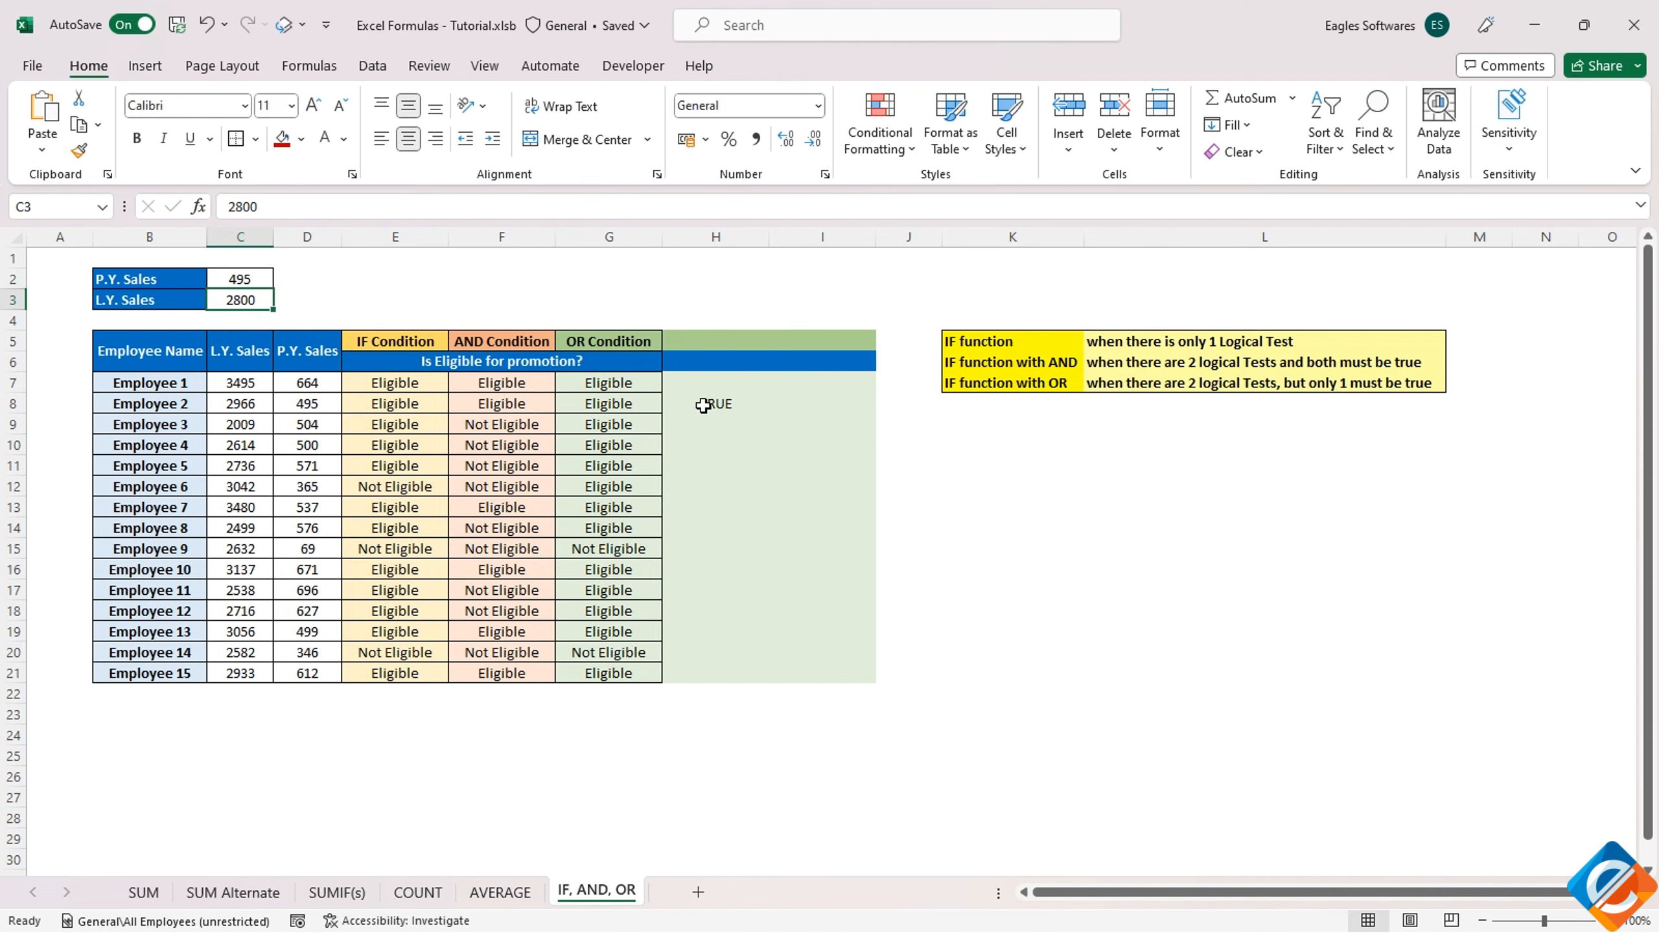
Replace the formula in H8 with the single comparison =C8>=C3 for Employee 2's L.Y. Sales
click(706, 404)
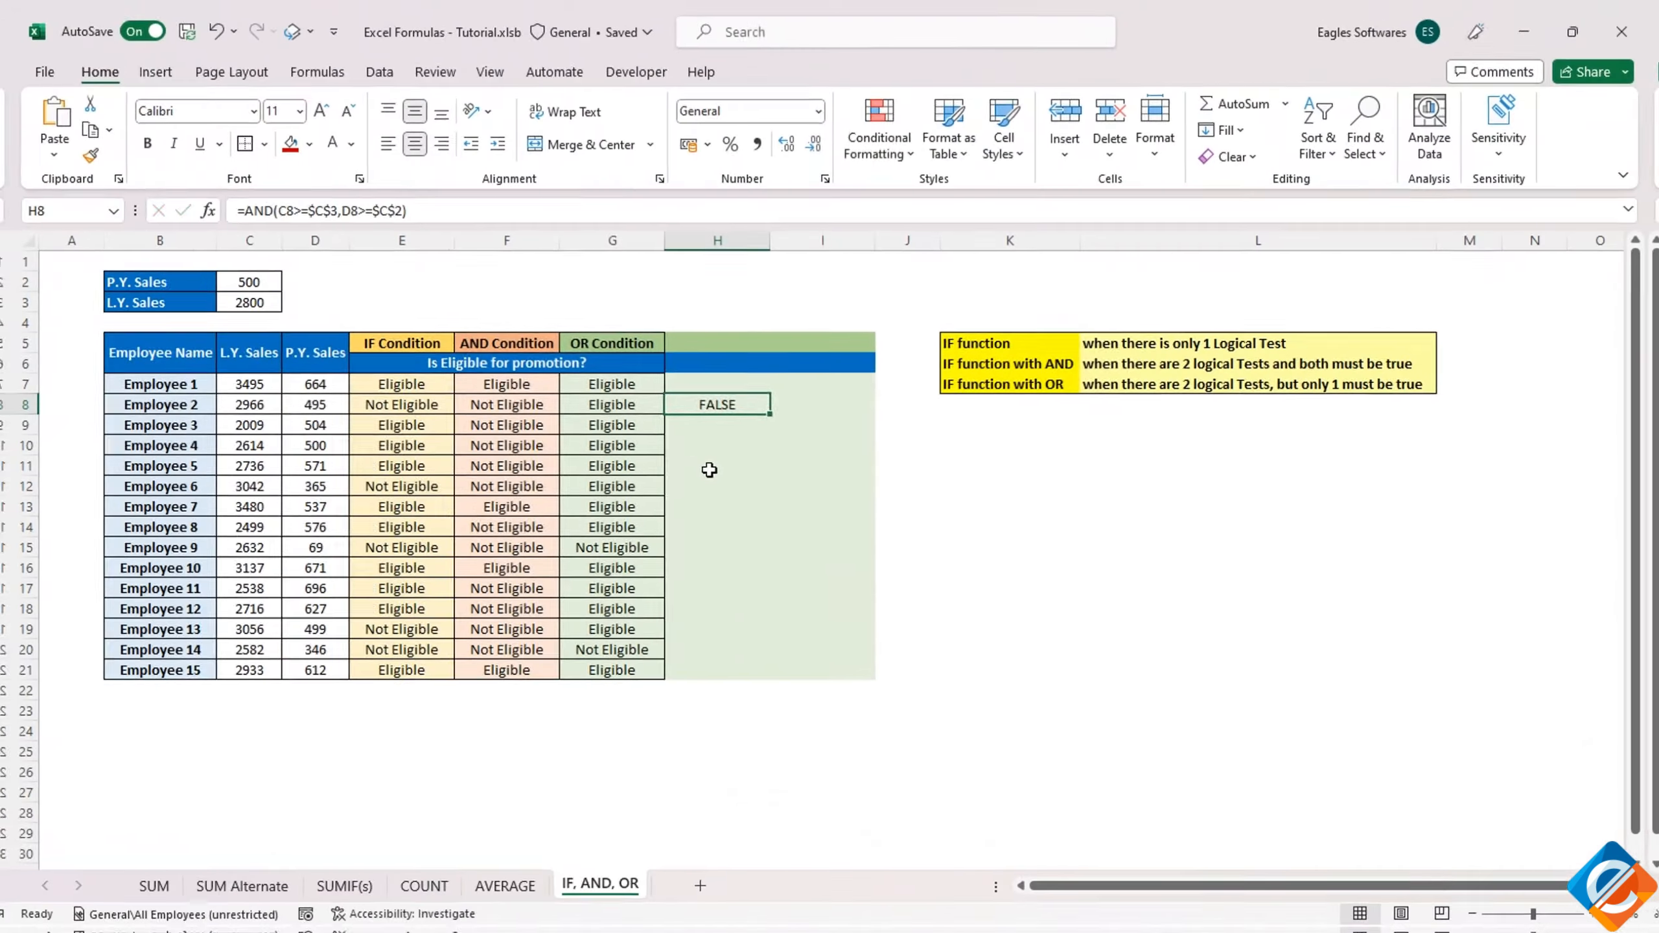
text(=)
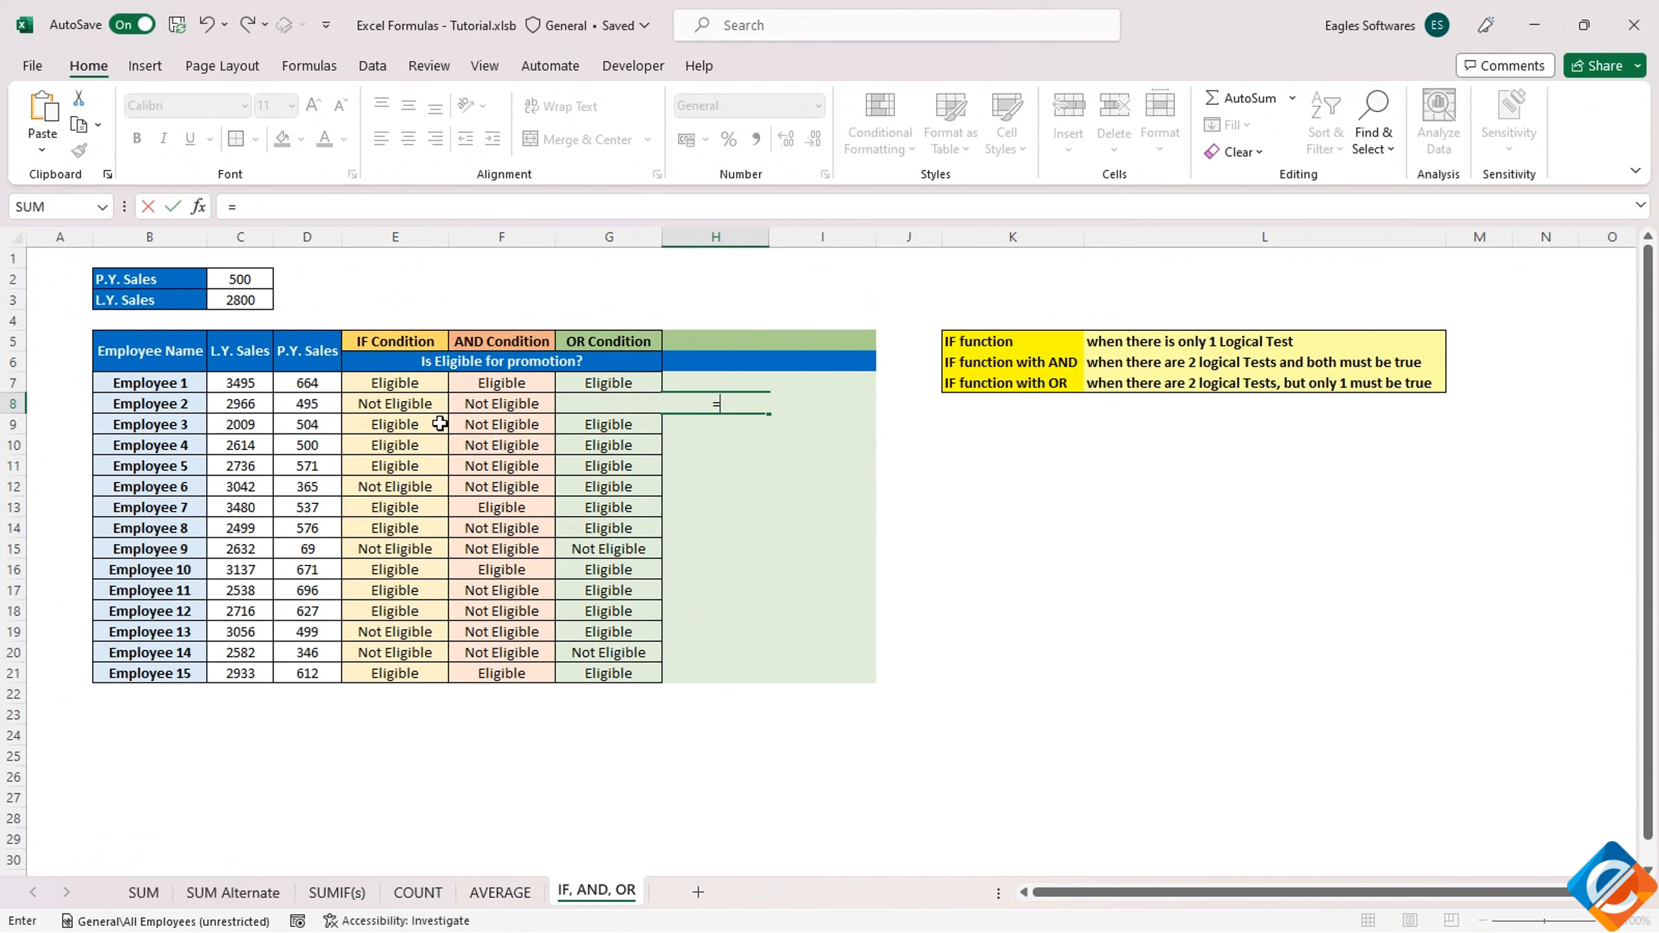
click(235, 400)
text(>=)
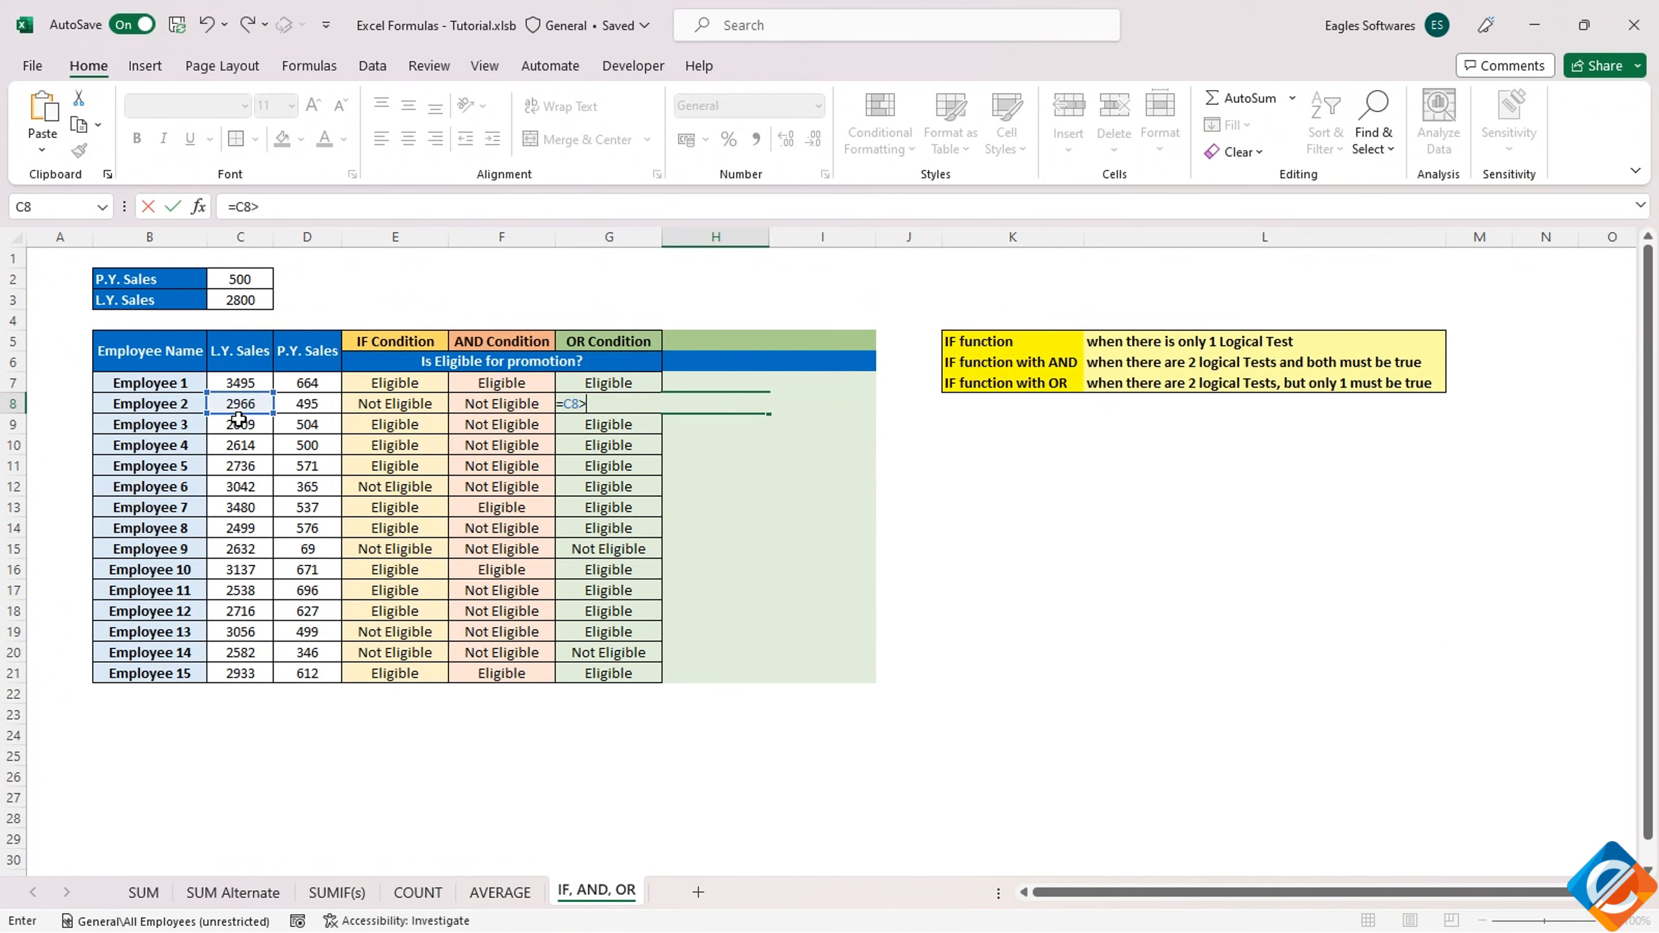
click(237, 301)
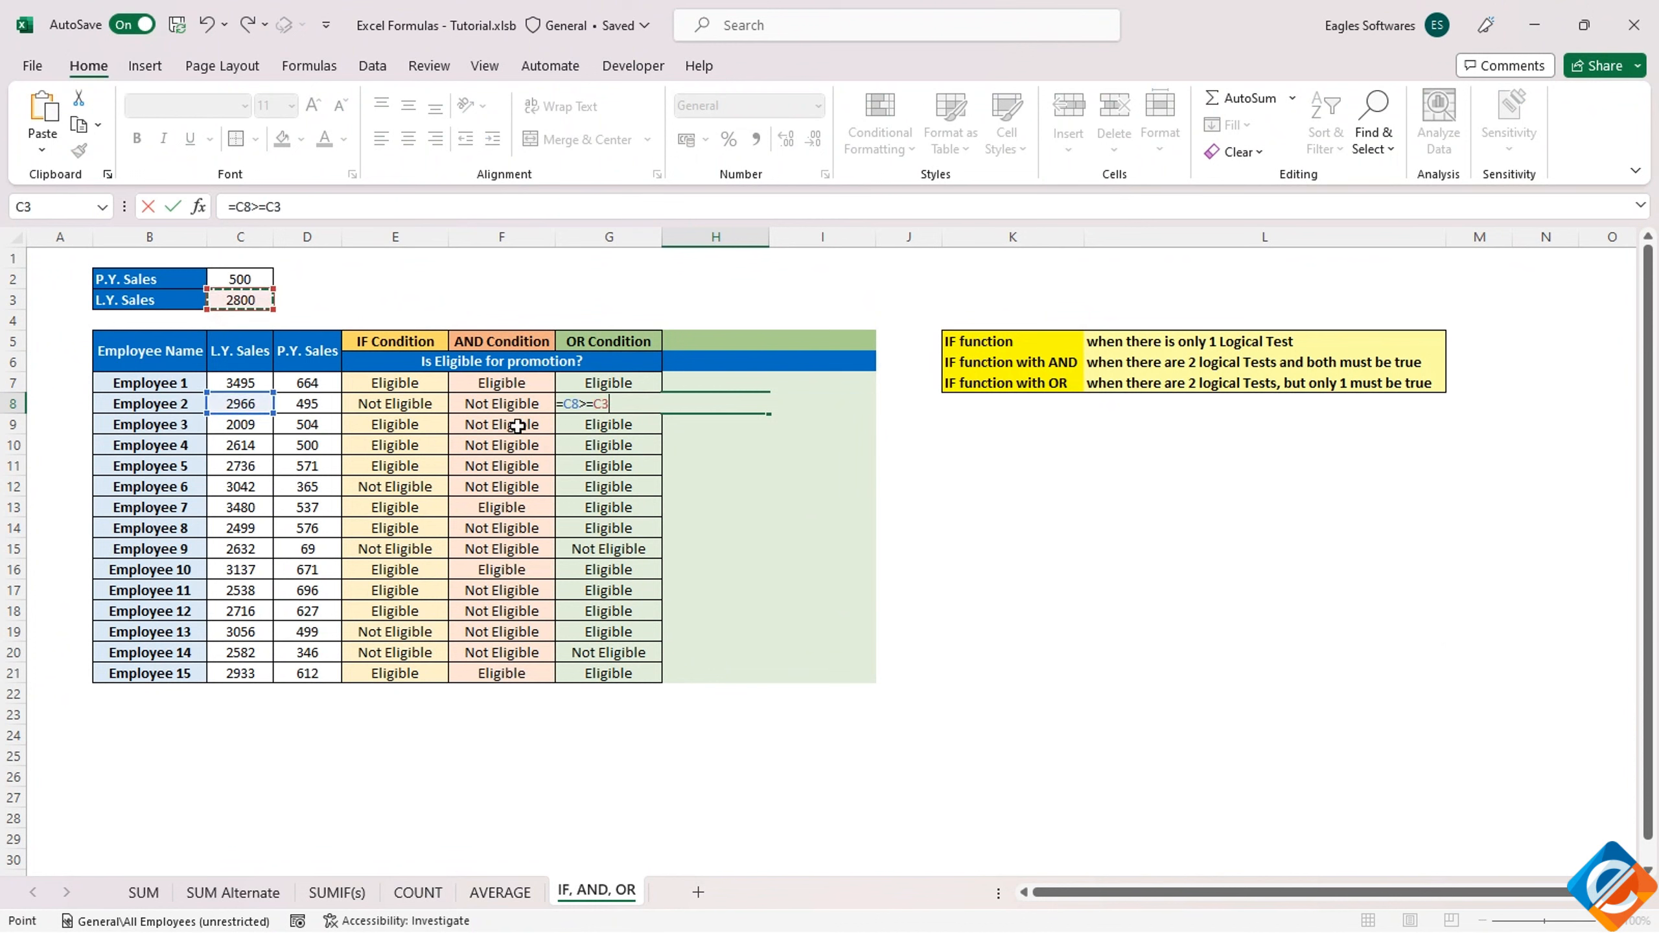
key(Return)
Enter the comparison =D8>=C2 in I8 to test Employee 2's P.Y. Sales on its own
click(794, 407)
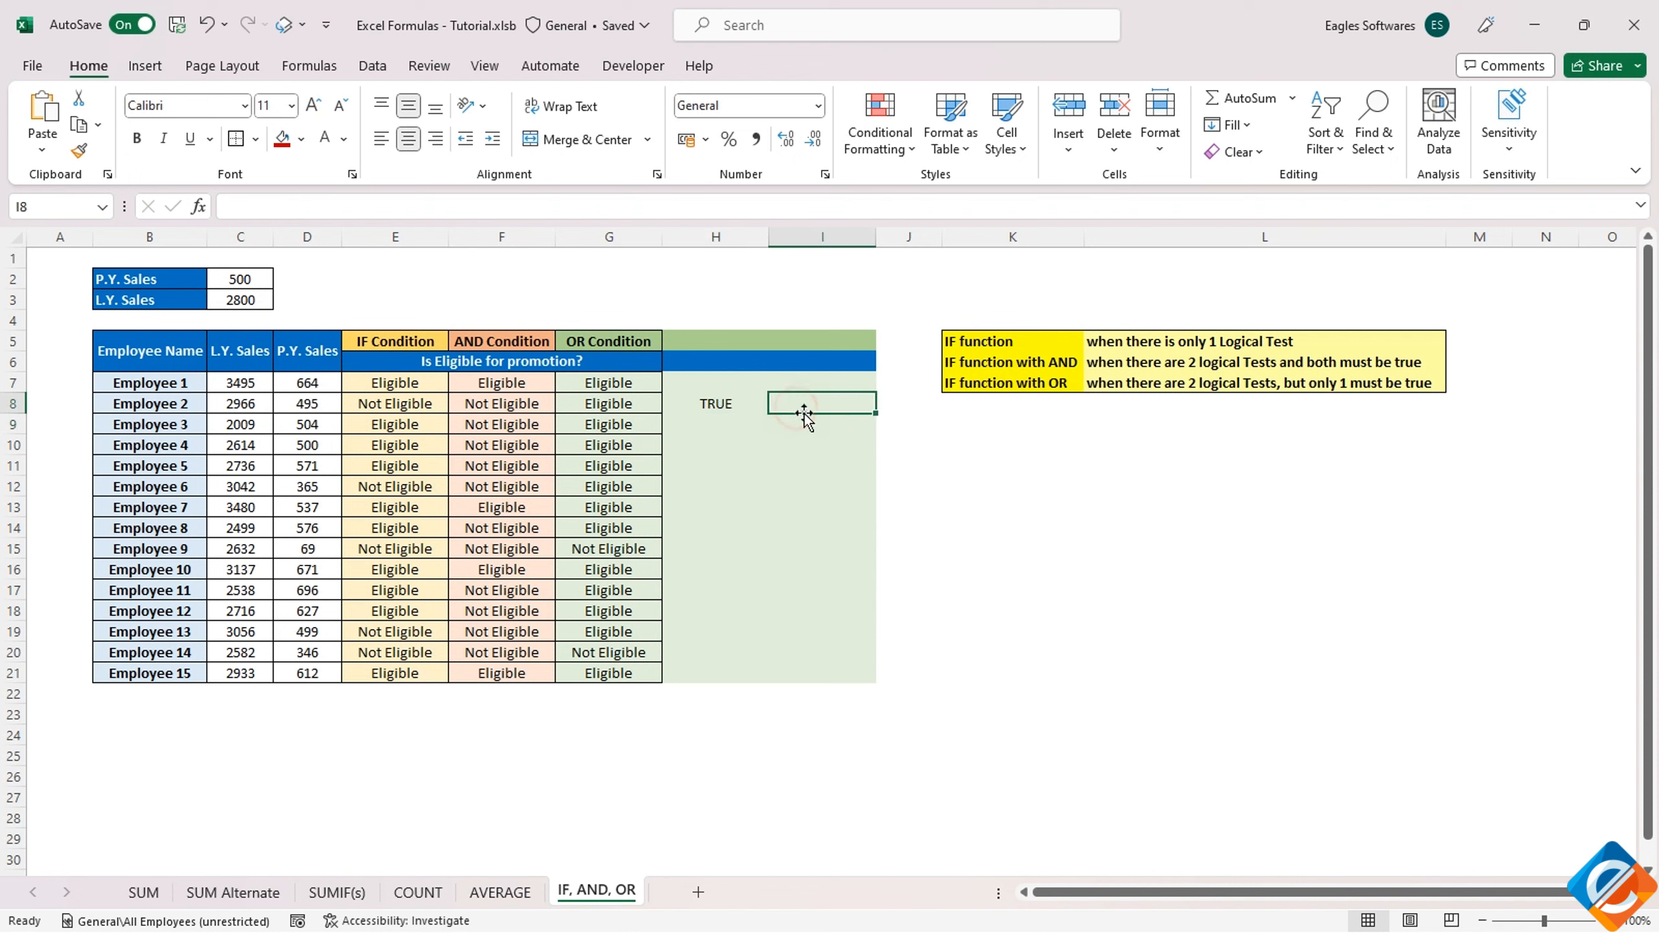
text(=)
click(298, 404)
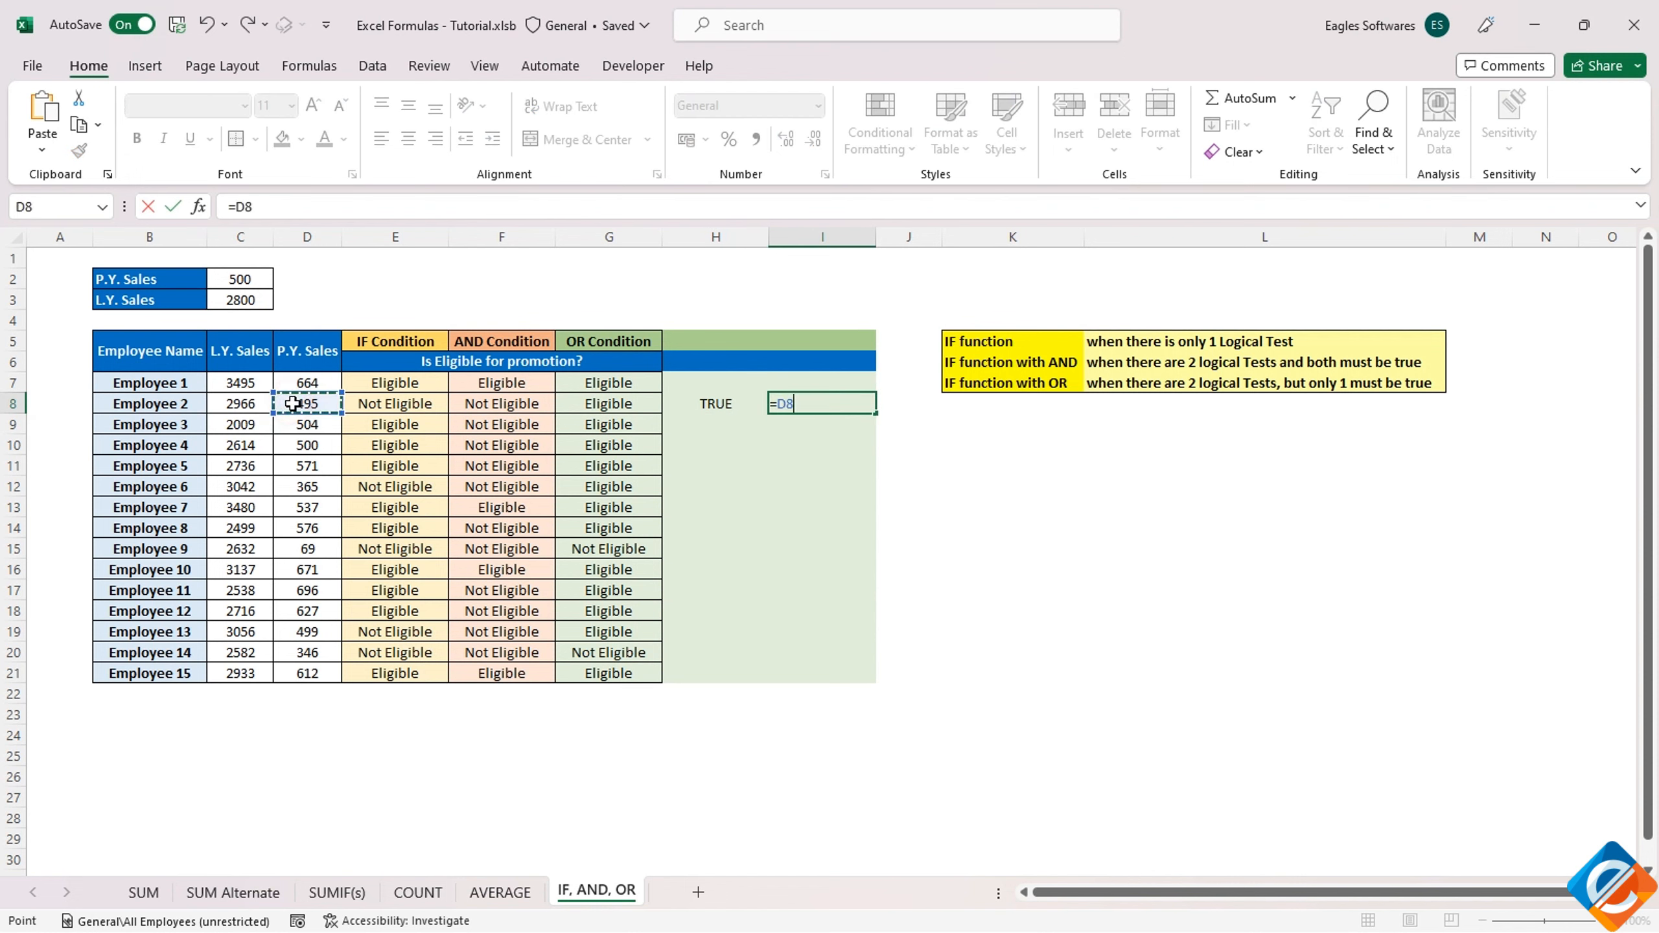
text(>=)
click(242, 280)
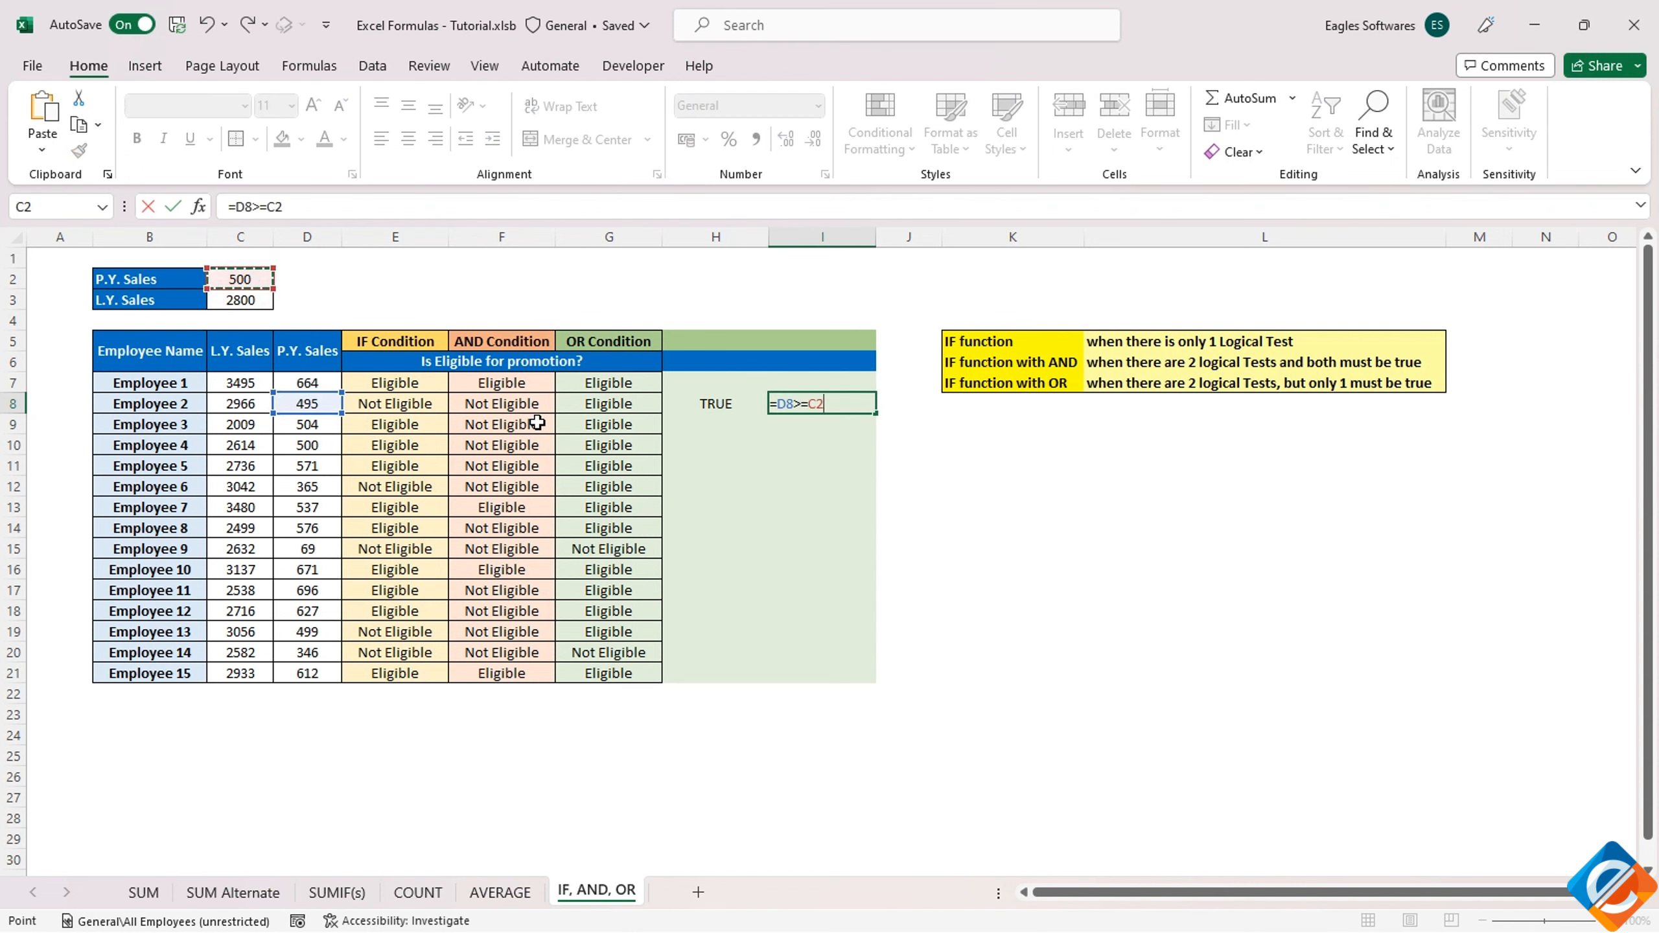
key(Return)
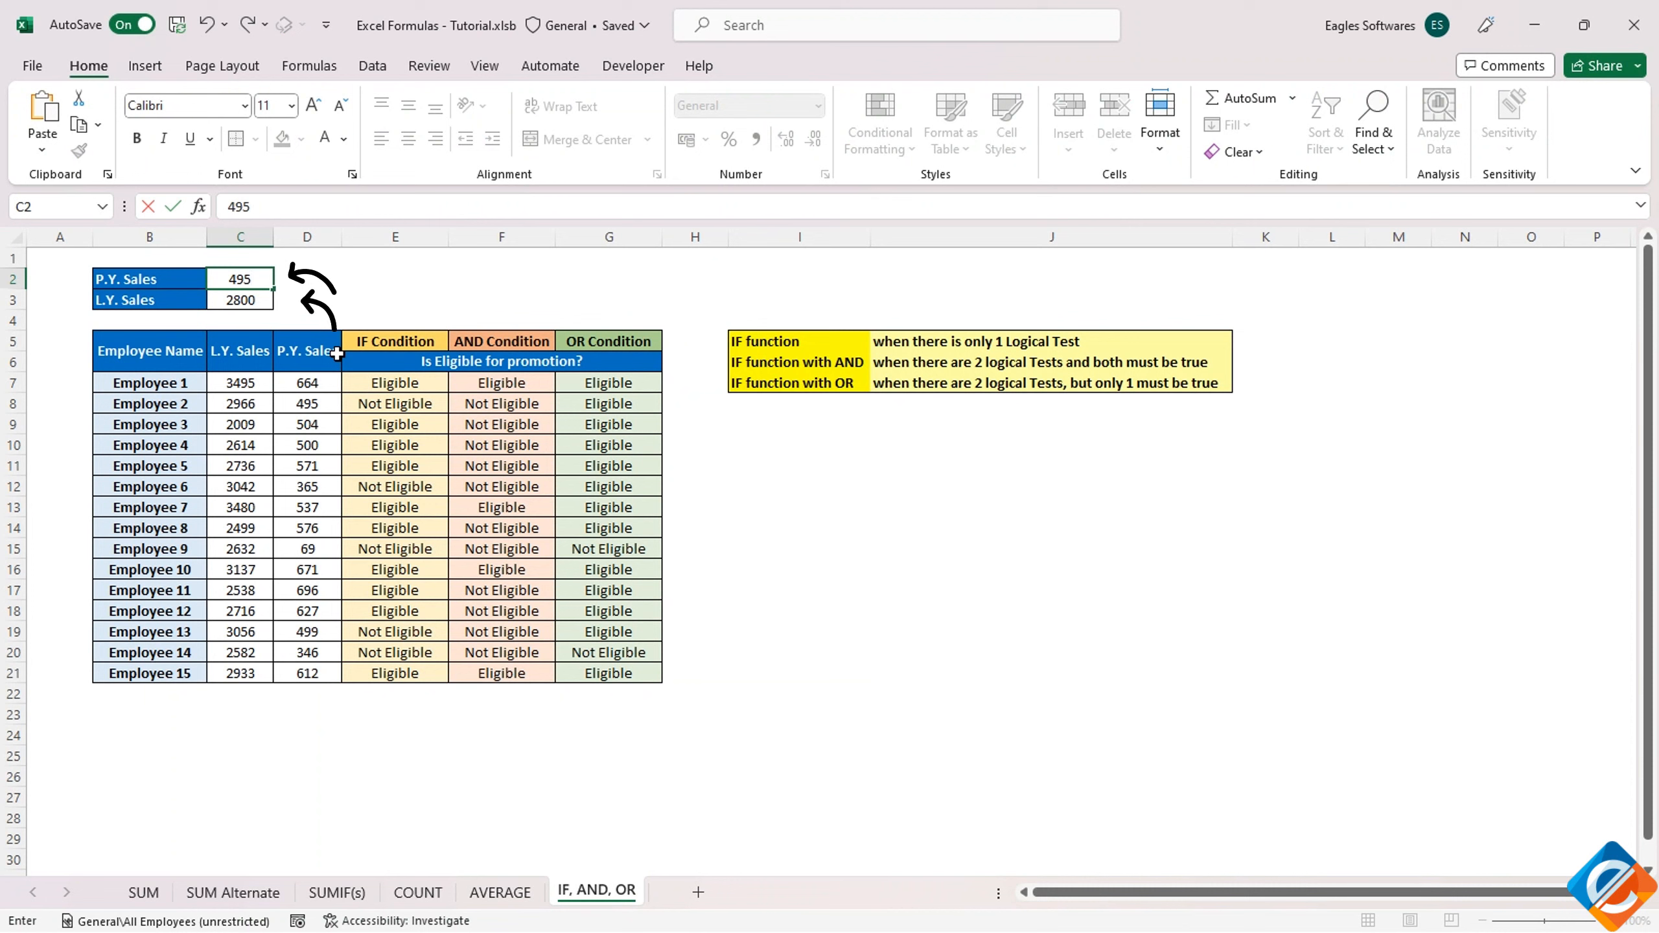
key(Return)
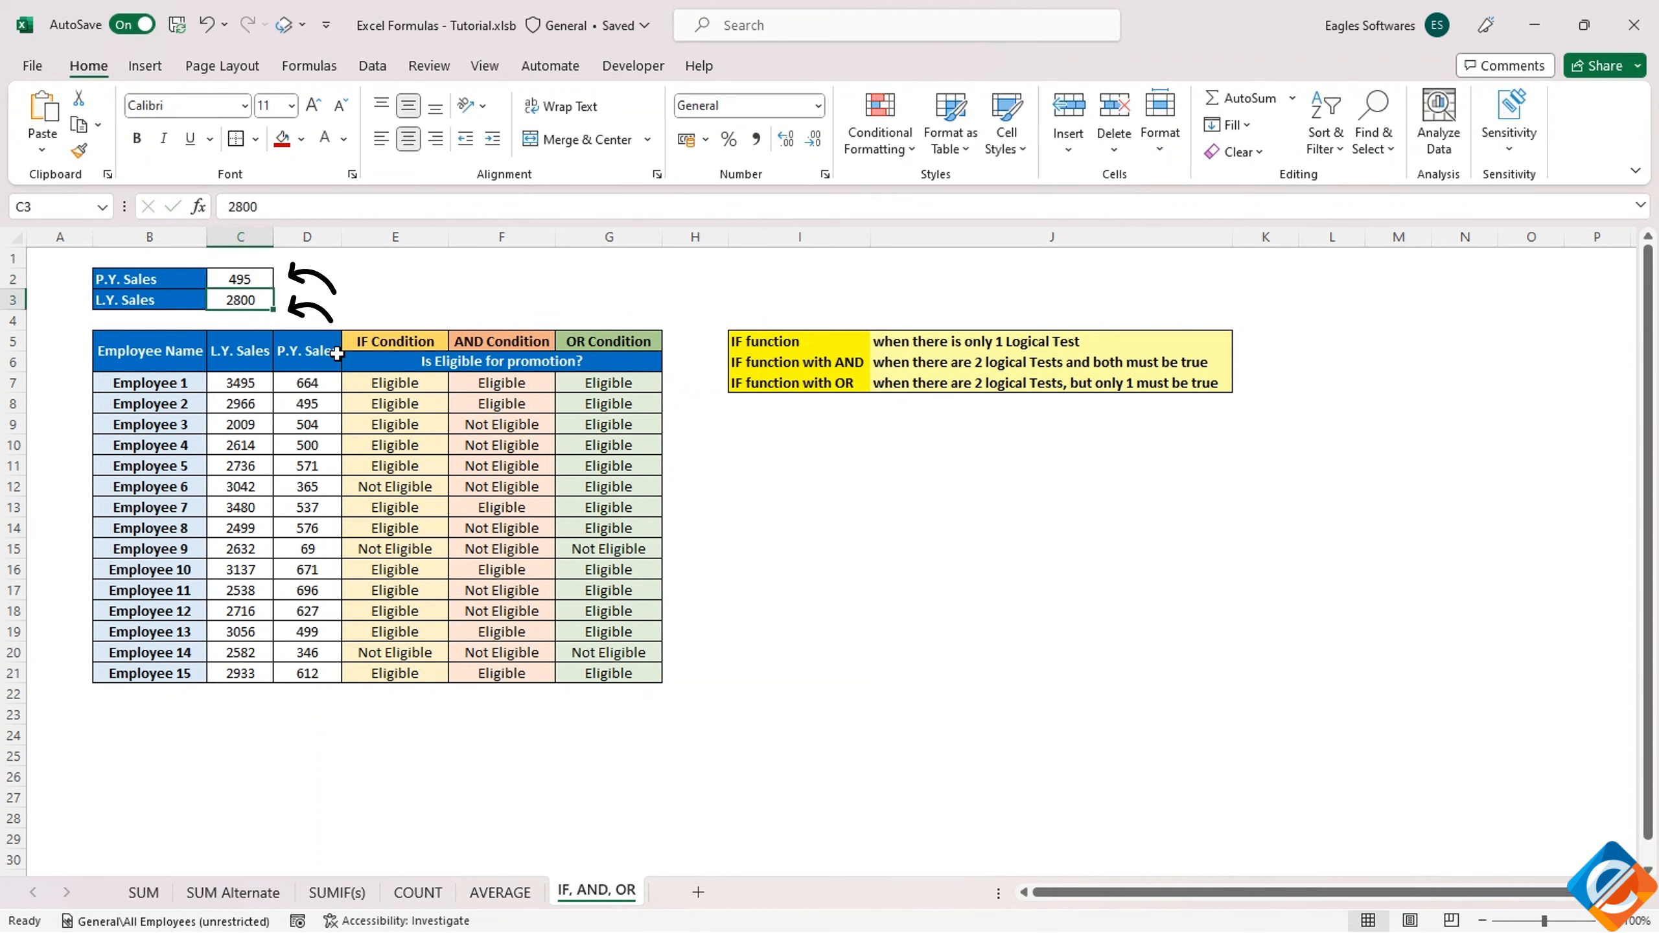
Set the P.Y. Sales threshold in C2 to 300
key(Up)
text(300)
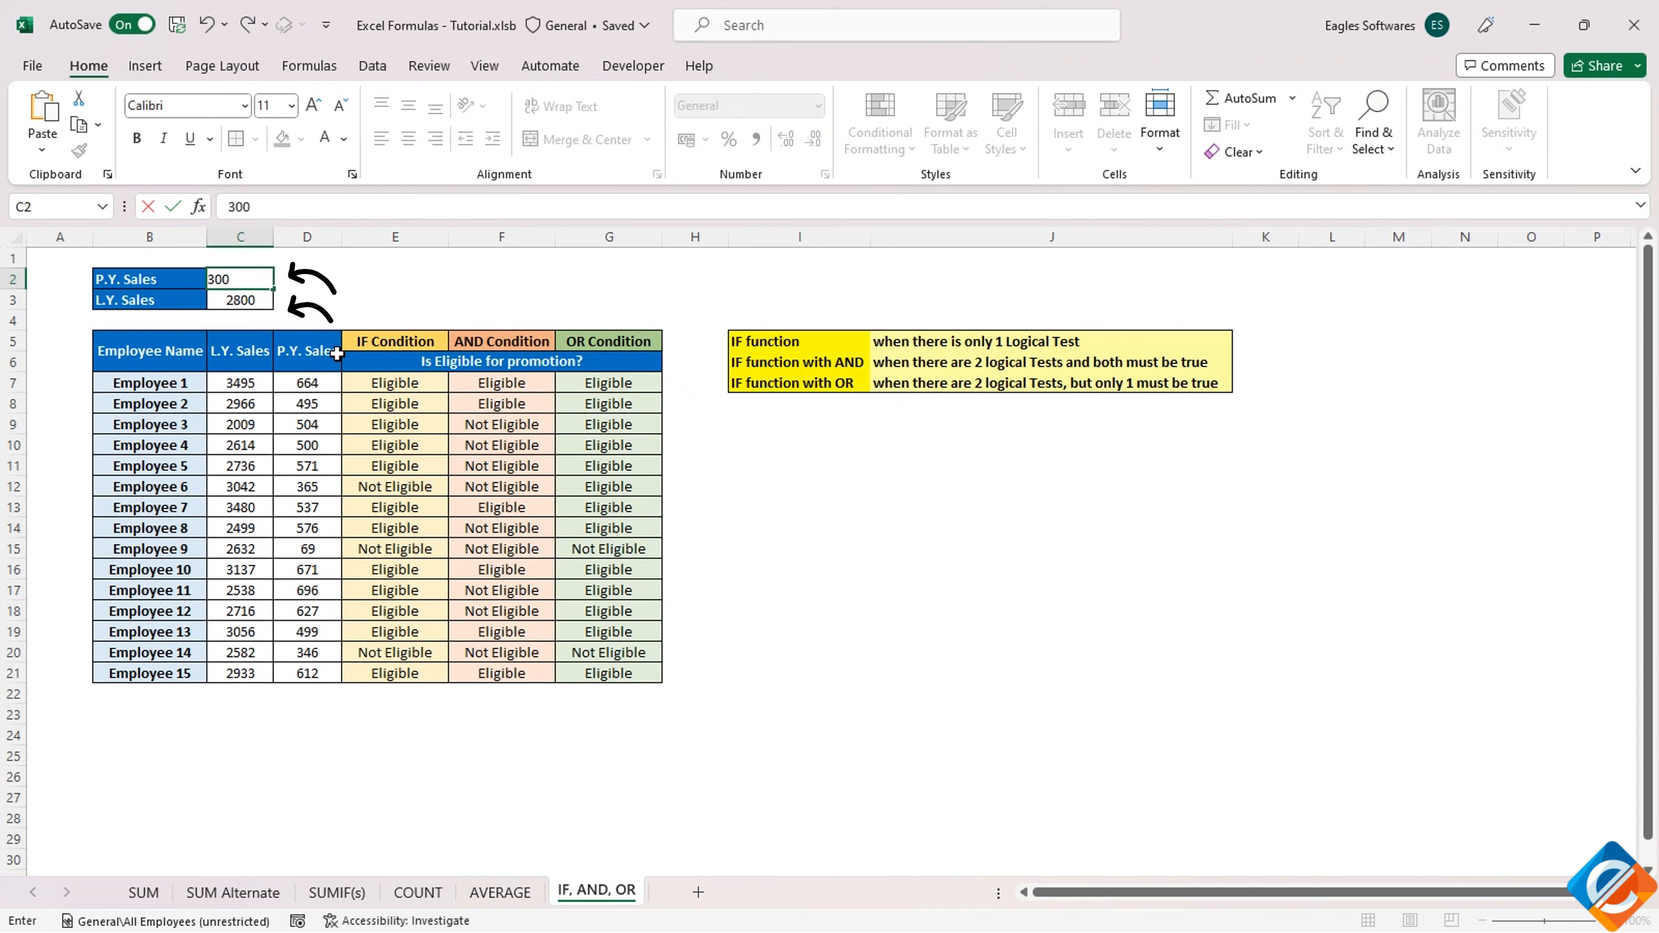
key(Return)
Set the P.Y. Sales threshold in C2 to 350 and the L.Y. Sales threshold in C3 to 2000
key(Up)
text(3)
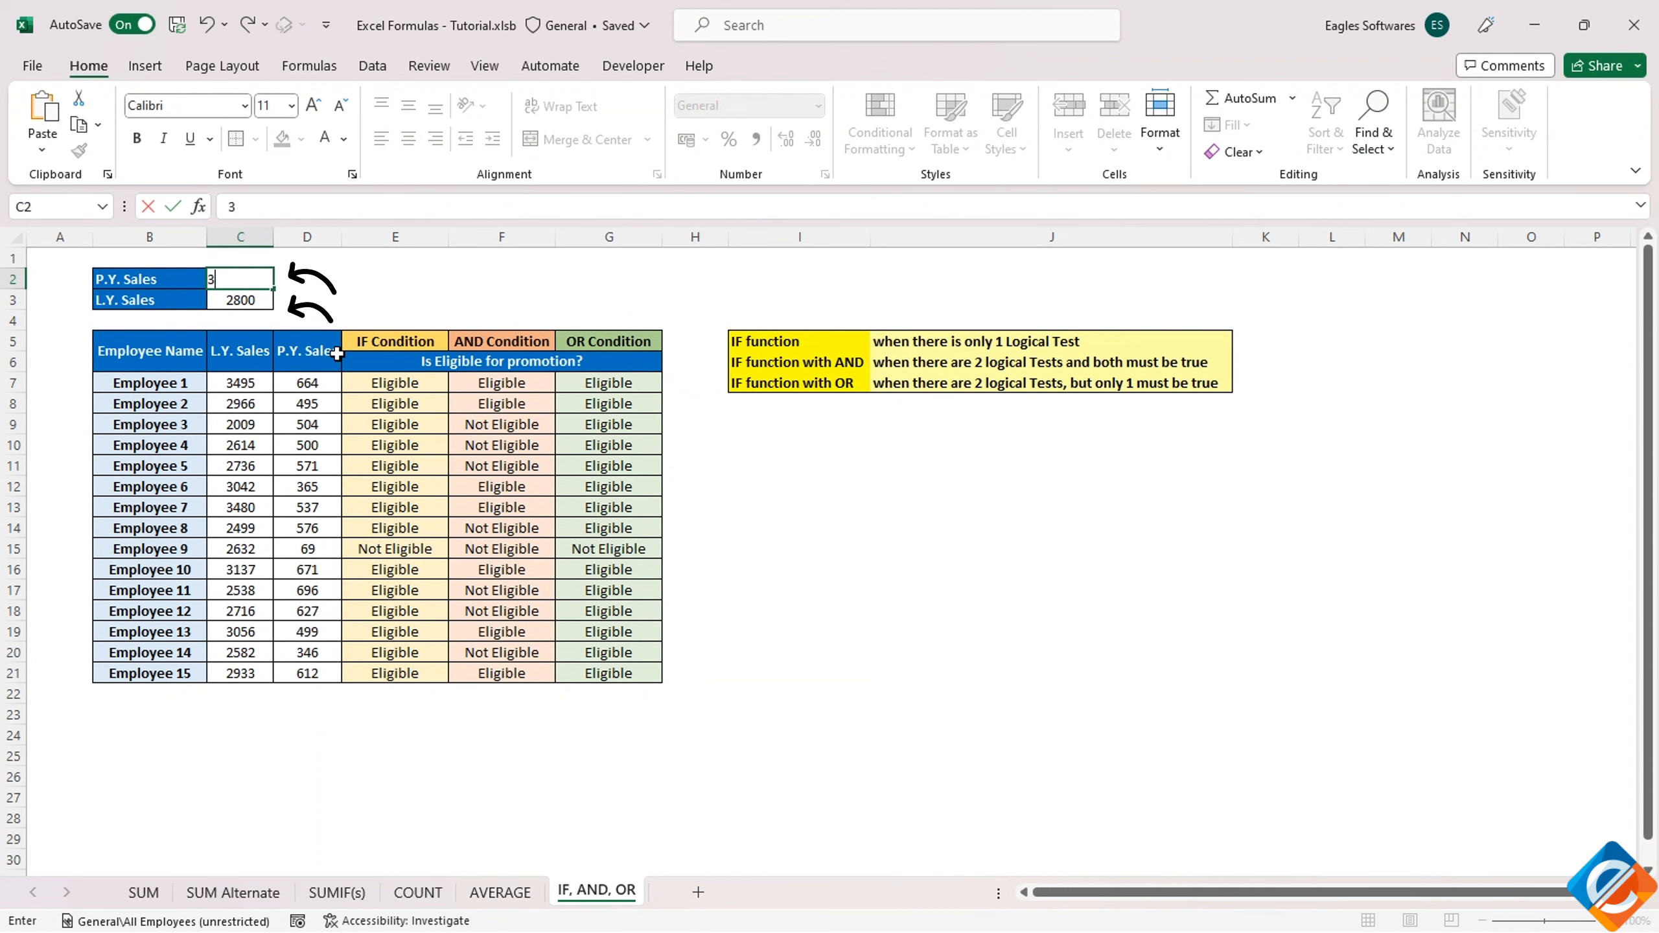
text(50)
key(Return)
text(20)
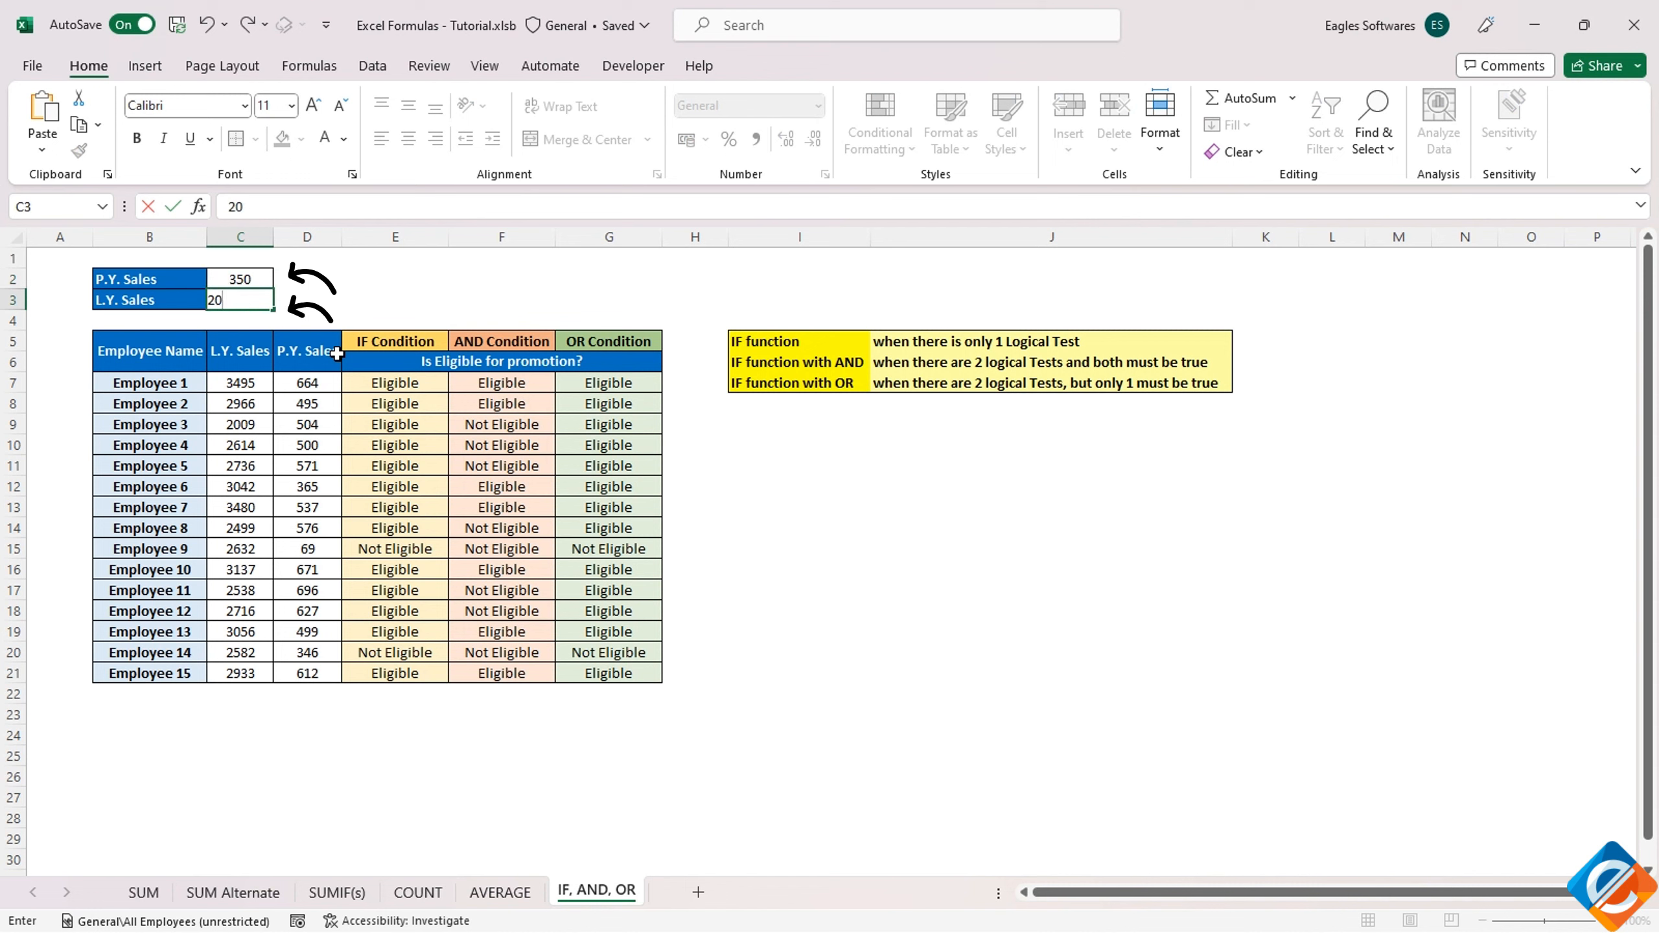
text(00)
key(Return)
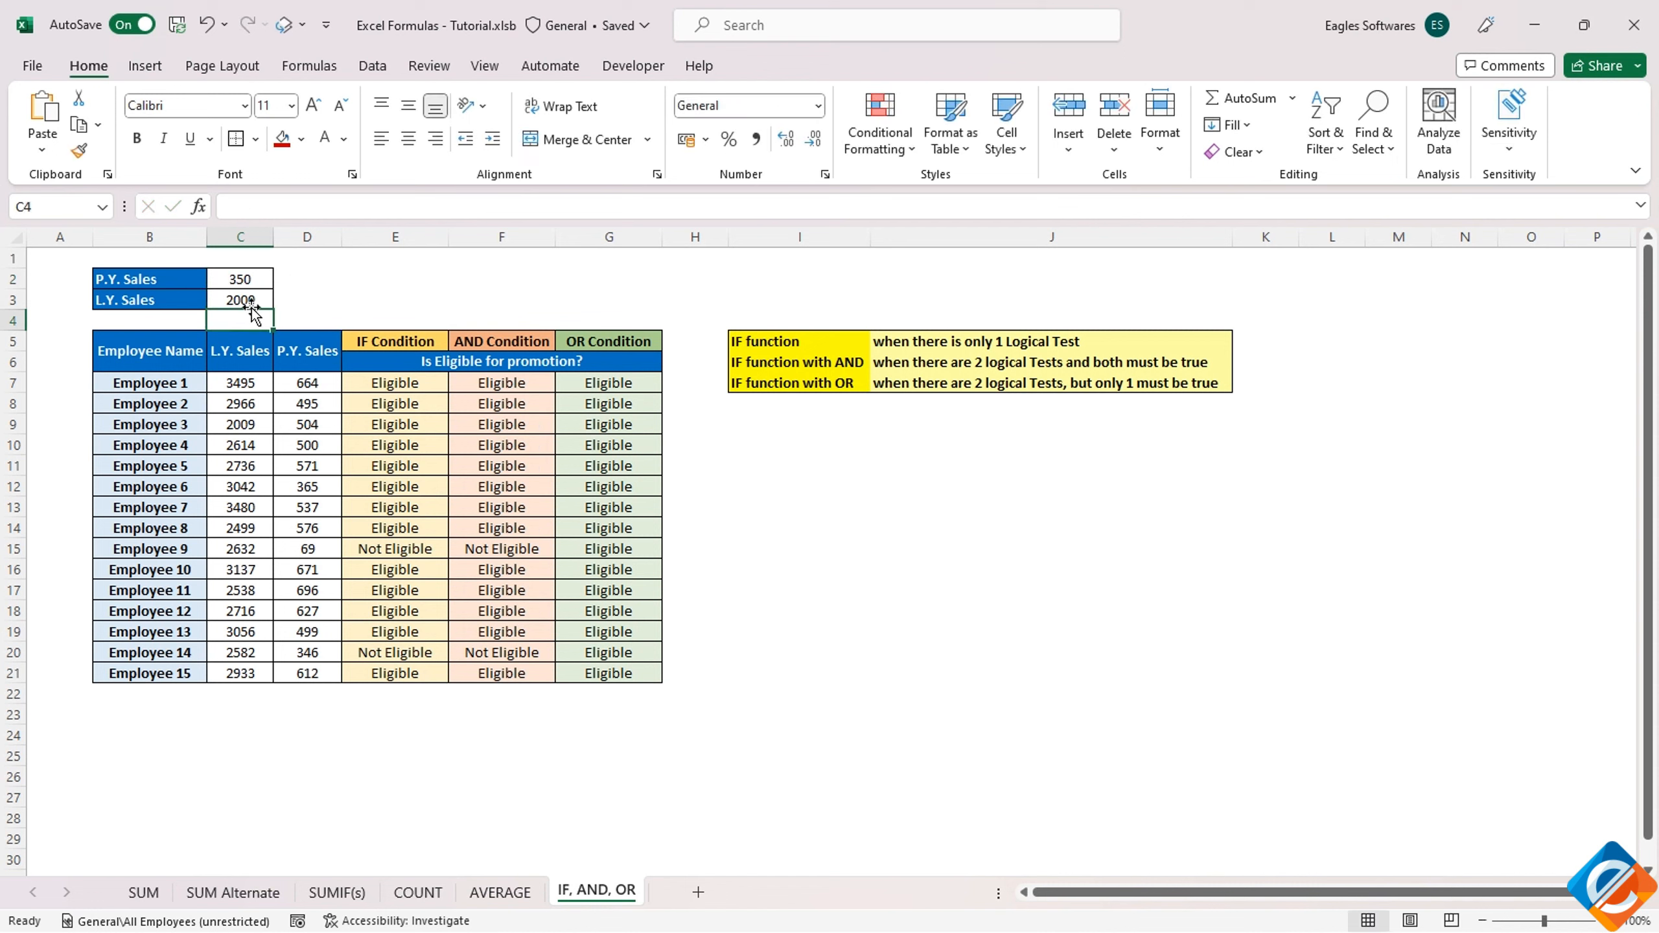
click(235, 280)
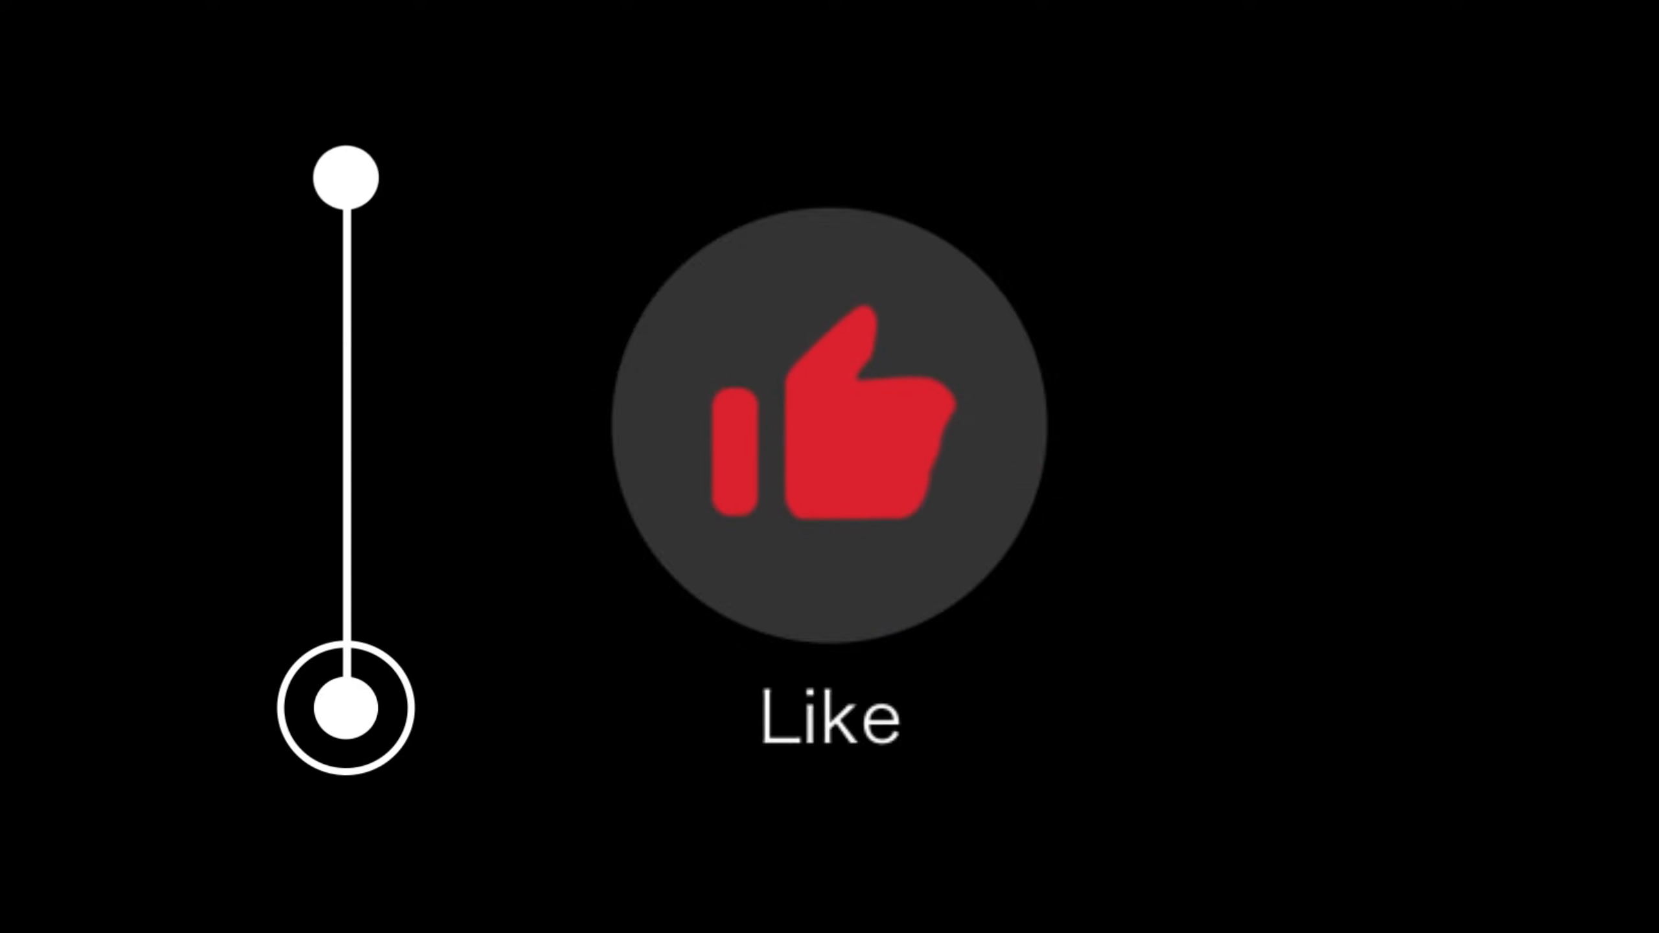